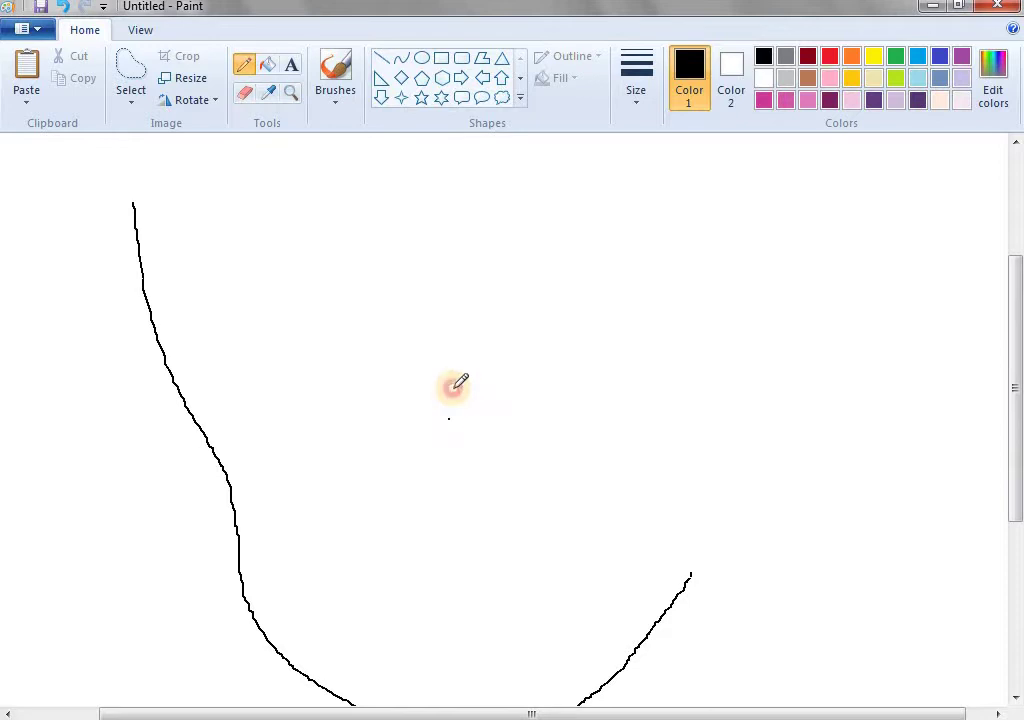
Draw the outlines of two curved upper eyelids with pointed outer tips, one for each eye of the face.
{"action": "mouse_move", "coordinate": [449, 418]}
{"action": "left_mouse_down"}
{"action": "mouse_move", "coordinate": [494, 336]}
{"action": "mouse_move", "coordinate": [590, 304]}
{"action": "mouse_move", "coordinate": [576, 350]}
{"action": "left_mouse_up"}
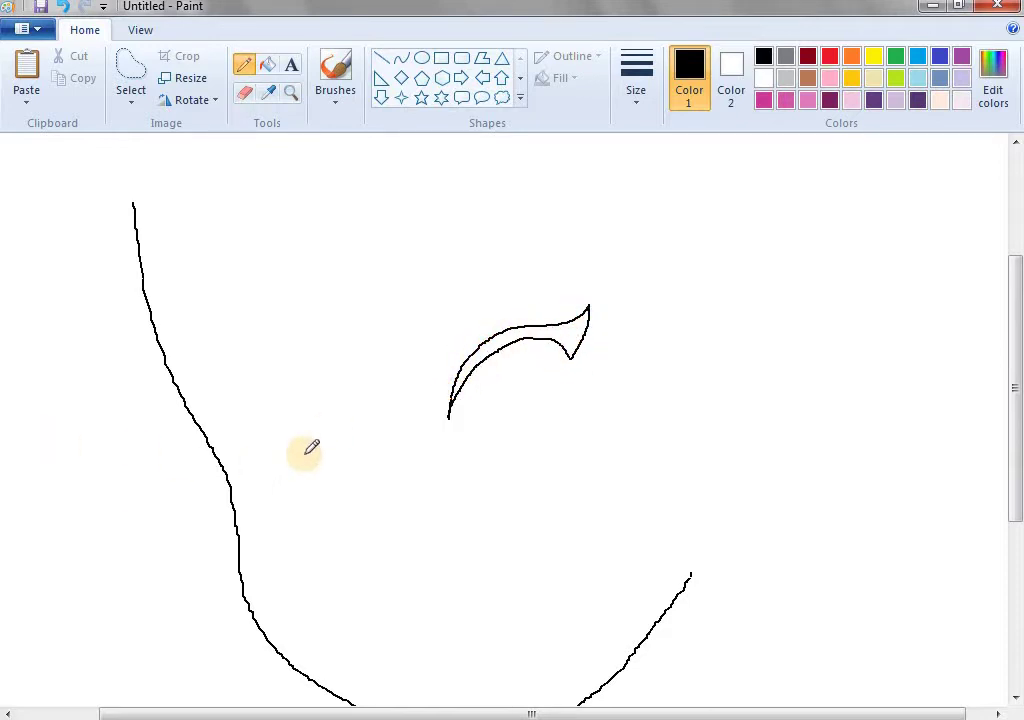
{"action": "mouse_move", "coordinate": [288, 433]}
{"action": "left_mouse_down"}
{"action": "mouse_move", "coordinate": [253, 405]}
{"action": "mouse_move", "coordinate": [186, 400]}
{"action": "left_mouse_up"}
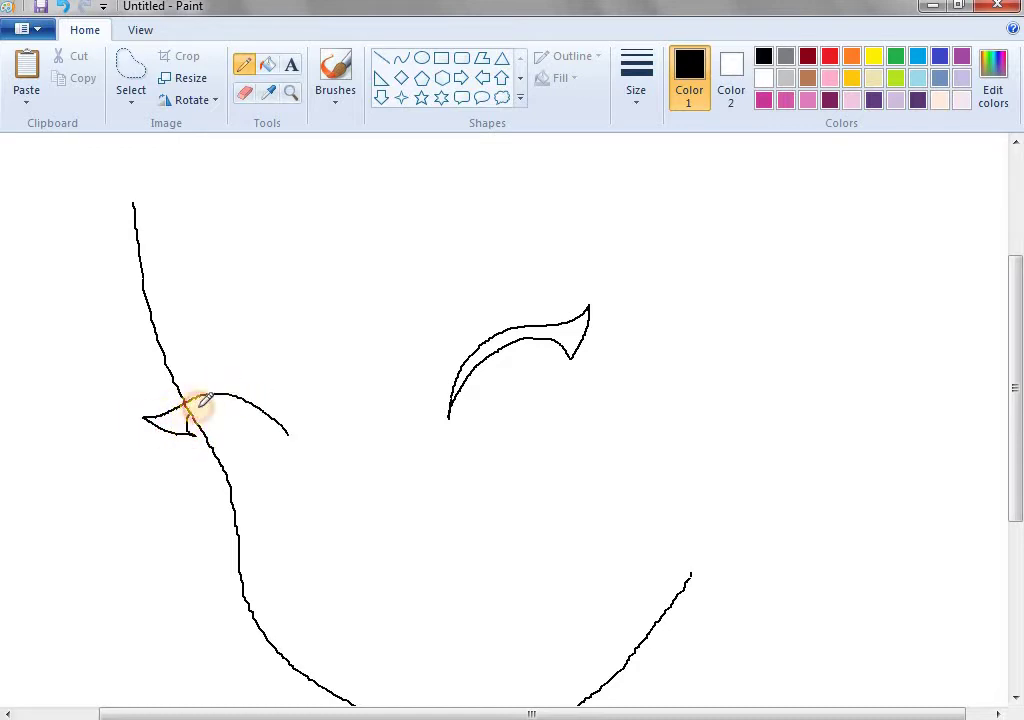
{"action": "mouse_move", "coordinate": [303, 430]}
{"action": "left_mouse_down"}
{"action": "mouse_move", "coordinate": [239, 395]}
{"action": "mouse_move", "coordinate": [180, 414]}
{"action": "left_mouse_up"}
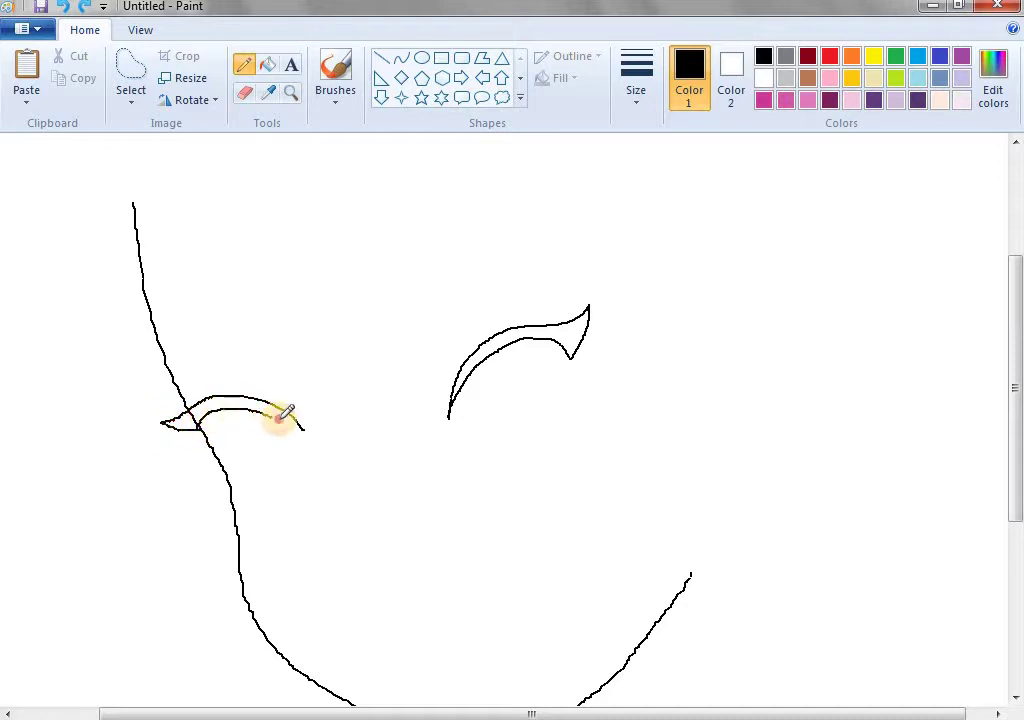
{"action": "scroll", "coordinate": [364, 457], "scroll_direction": "down", "scroll_amount": 3}
{"action": "scroll", "coordinate": [364, 457], "scroll_direction": "up", "scroll_amount": 3}
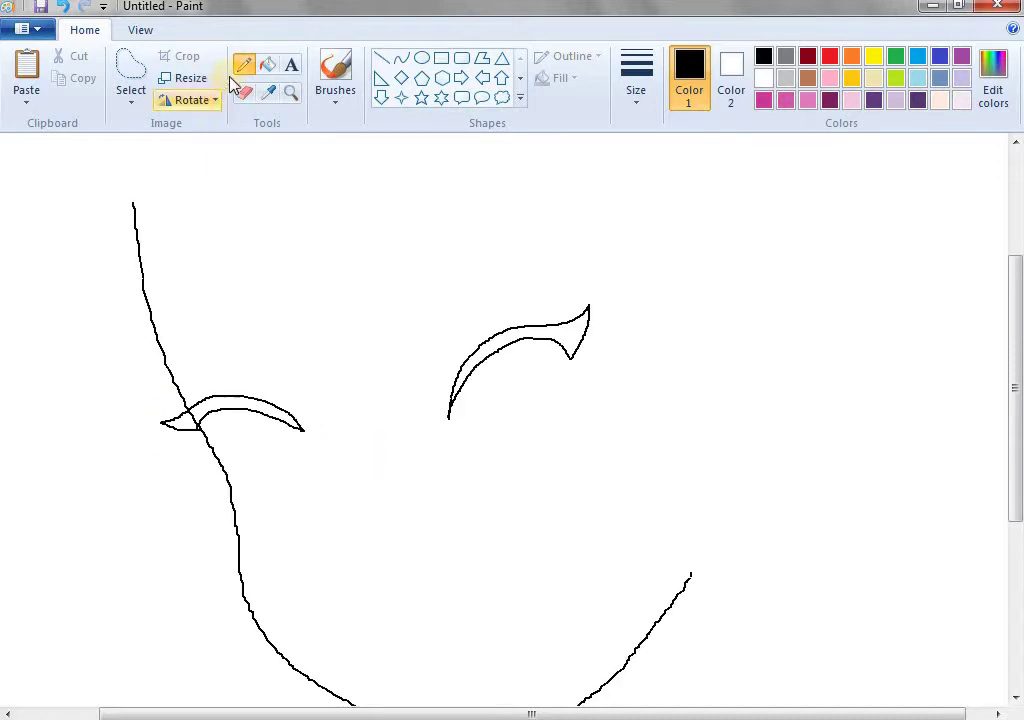
Fill both upper eyelid outlines with black.
{"action": "left_click", "coordinate": [264, 64]}
{"action": "left_click", "coordinate": [201, 404]}
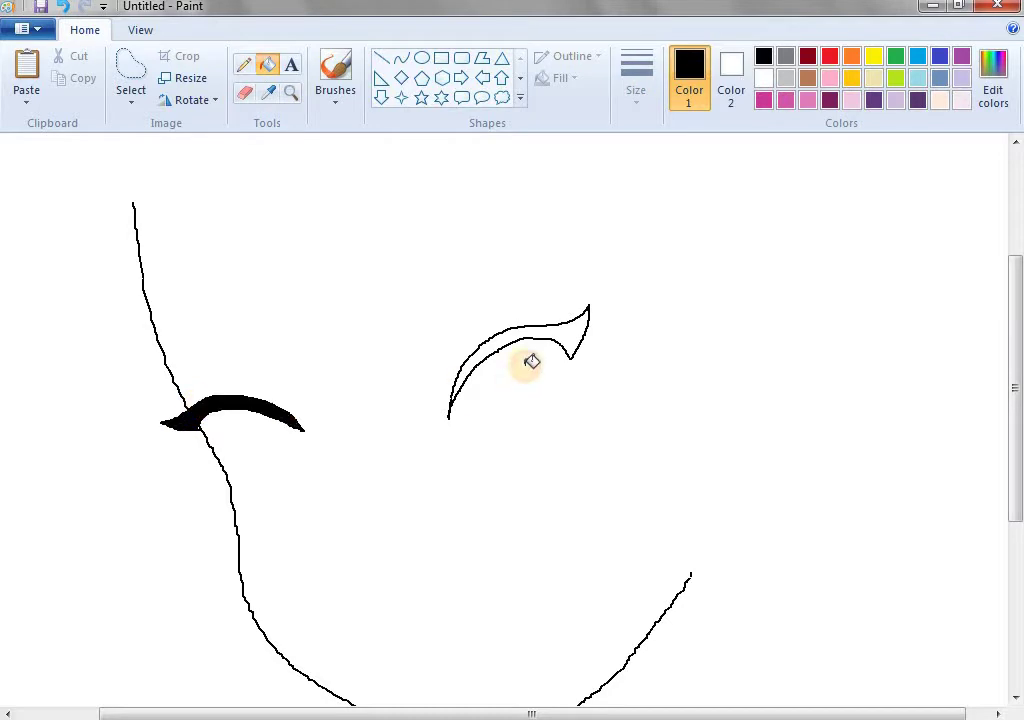
{"action": "left_click", "coordinate": [512, 332]}
{"action": "scroll", "coordinate": [502, 331], "scroll_direction": "down", "scroll_amount": 3}
{"action": "scroll", "coordinate": [502, 331], "scroll_direction": "up", "scroll_amount": 3}
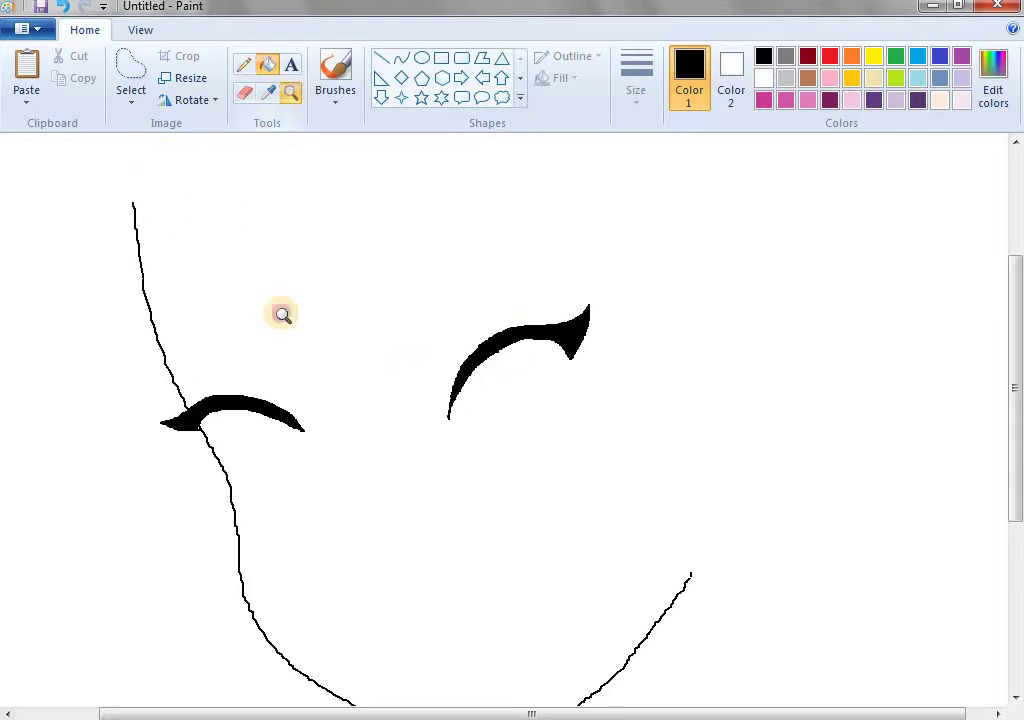
{"action": "right_click", "coordinate": [283, 314]}
{"action": "left_click", "coordinate": [286, 343]}
{"action": "left_click", "coordinate": [496, 318]}
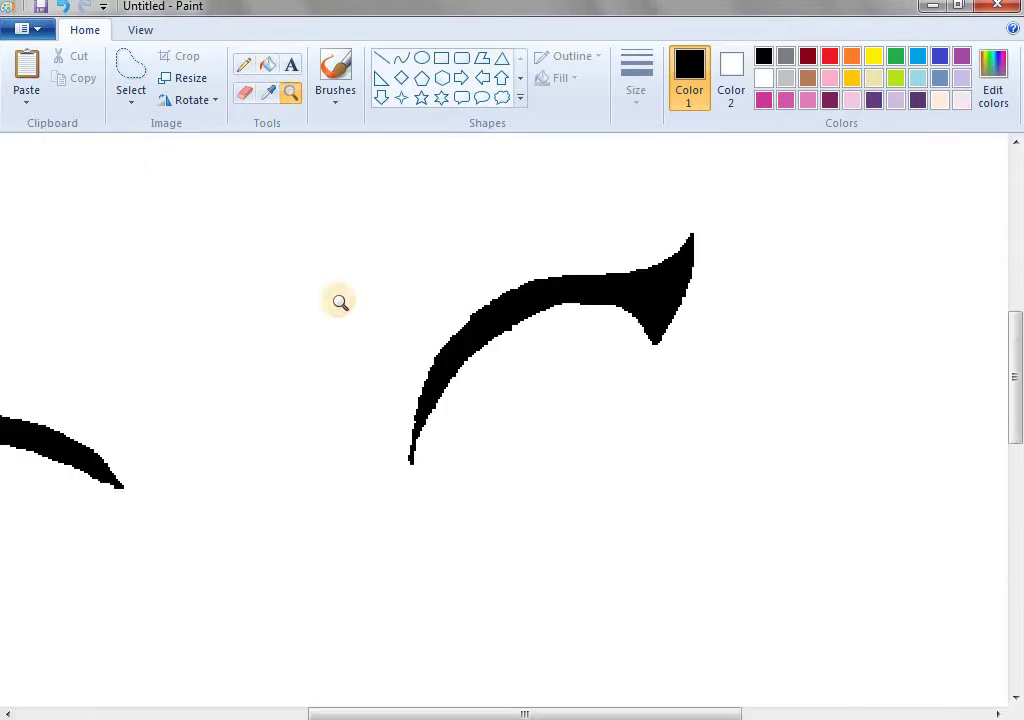
{"action": "right_click", "coordinate": [342, 303]}
{"action": "scroll", "coordinate": [418, 377], "scroll_direction": "up", "scroll_amount": 2}
{"action": "left_click", "coordinate": [418, 377]}
{"action": "right_click", "coordinate": [350, 411]}
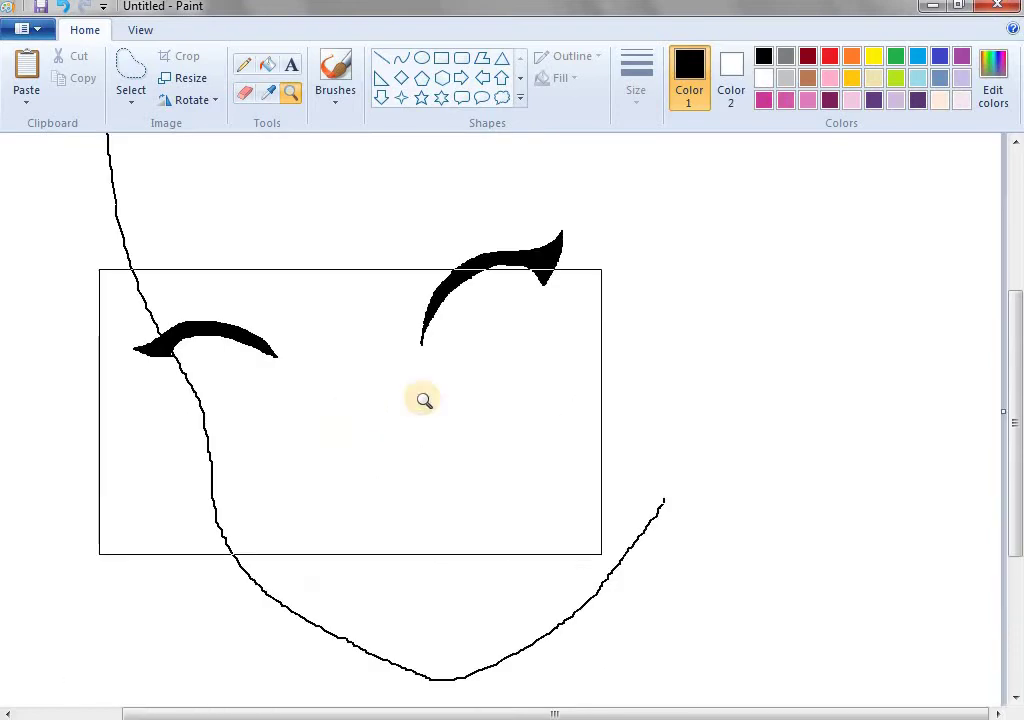
Draw a rounded iris outline with the Pencil beneath each of the two black eyelids.
{"action": "left_click", "coordinate": [243, 64]}
{"action": "left_click_drag", "start_coordinate": [480, 258], "coordinate": [447, 290]}
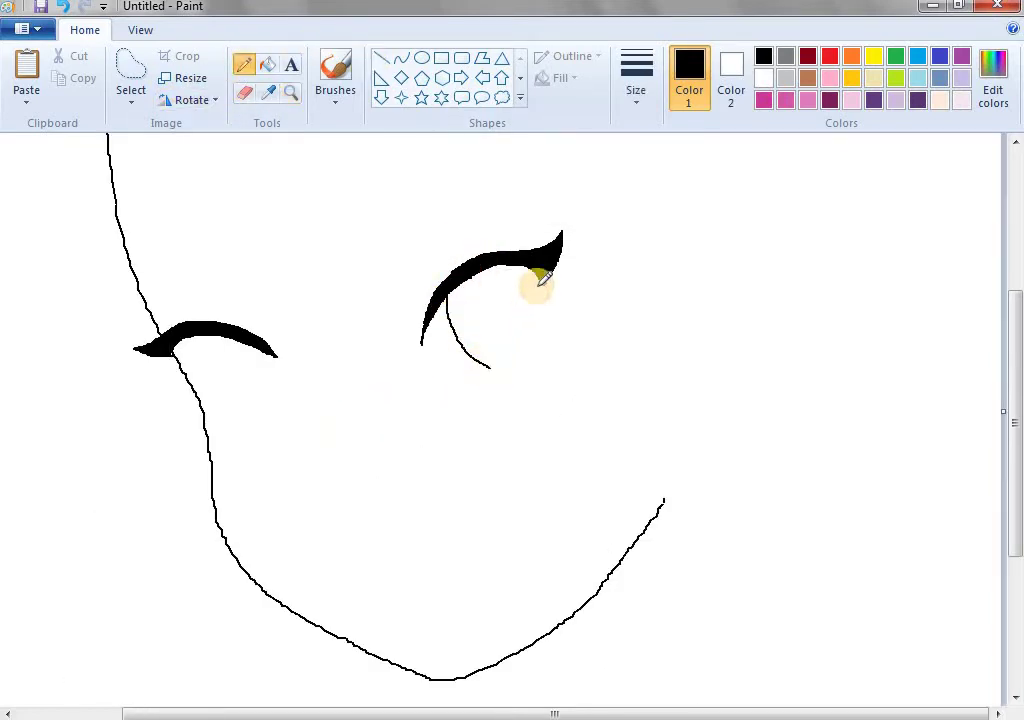
{"action": "mouse_move", "coordinate": [540, 284]}
{"action": "left_mouse_down"}
{"action": "mouse_move", "coordinate": [552, 331]}
{"action": "mouse_move", "coordinate": [492, 368]}
{"action": "left_mouse_up"}
{"action": "key", "text": "ctrl+z"}
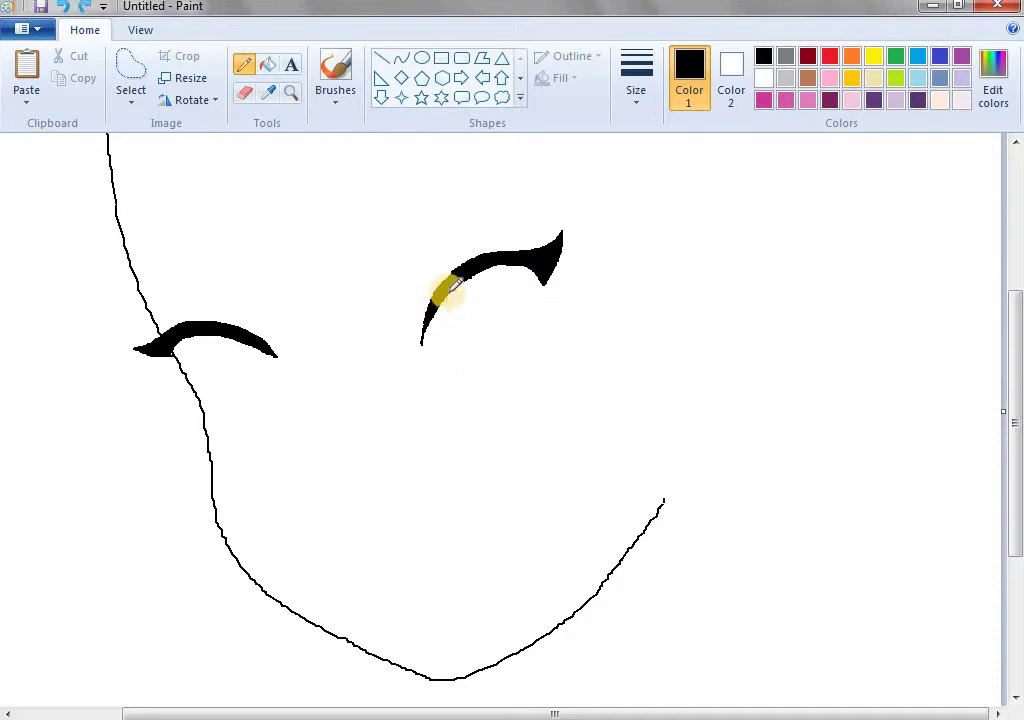
{"action": "left_click_drag", "start_coordinate": [449, 287], "coordinate": [477, 370]}
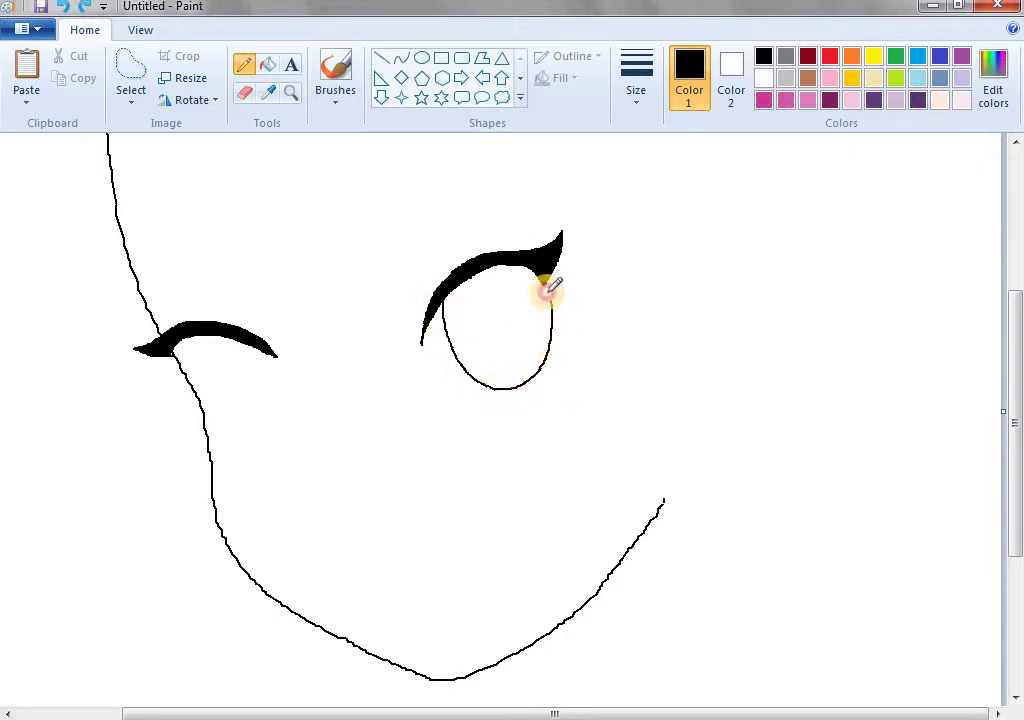
{"action": "mouse_move", "coordinate": [194, 333]}
{"action": "left_mouse_down"}
{"action": "mouse_move", "coordinate": [221, 415]}
{"action": "mouse_move", "coordinate": [243, 437]}
{"action": "mouse_move", "coordinate": [272, 441]}
{"action": "mouse_move", "coordinate": [284, 360]}
{"action": "left_mouse_up"}
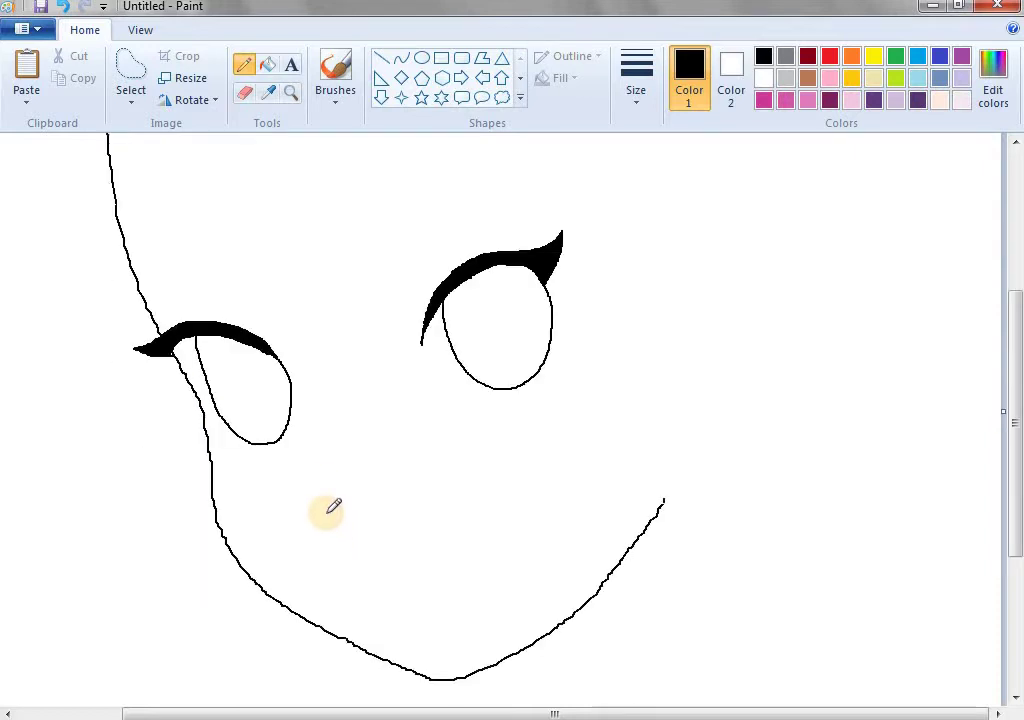
Erase the old face outline around the eyes, cheeks and chin, and switch back to the Pencil.
{"action": "left_click", "coordinate": [244, 92]}
{"action": "scroll", "coordinate": [155, 247], "scroll_direction": "up", "scroll_amount": 3}
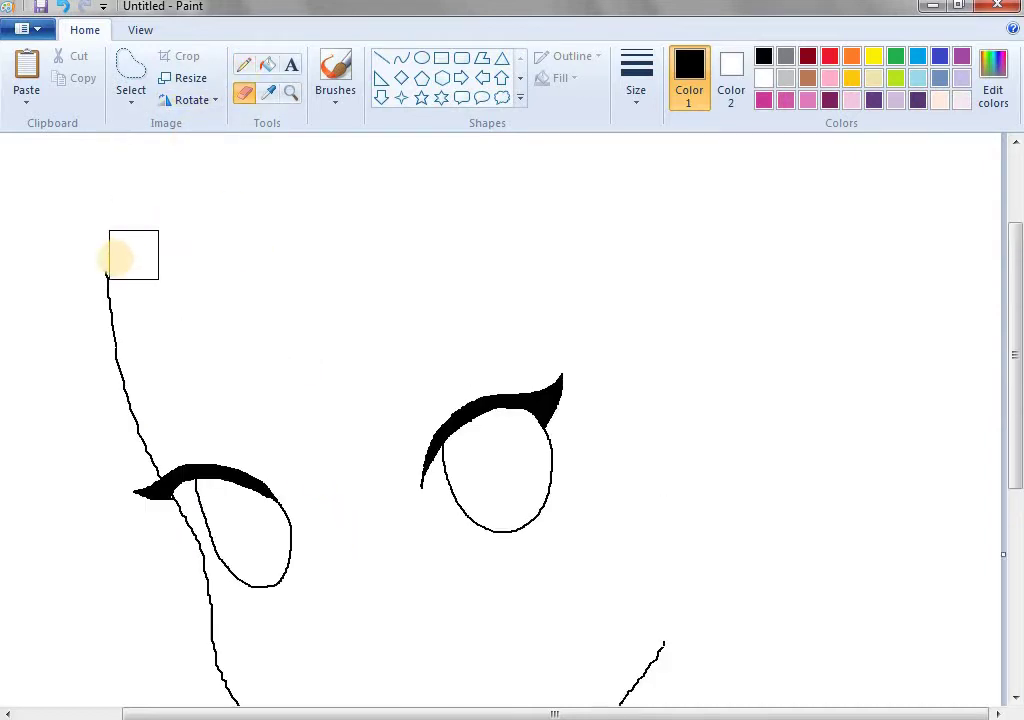
{"action": "mouse_move", "coordinate": [133, 251]}
{"action": "left_mouse_down"}
{"action": "mouse_move", "coordinate": [115, 313]}
{"action": "mouse_move", "coordinate": [145, 416]}
{"action": "mouse_move", "coordinate": [138, 451]}
{"action": "mouse_move", "coordinate": [151, 525]}
{"action": "mouse_move", "coordinate": [179, 538]}
{"action": "left_mouse_up"}
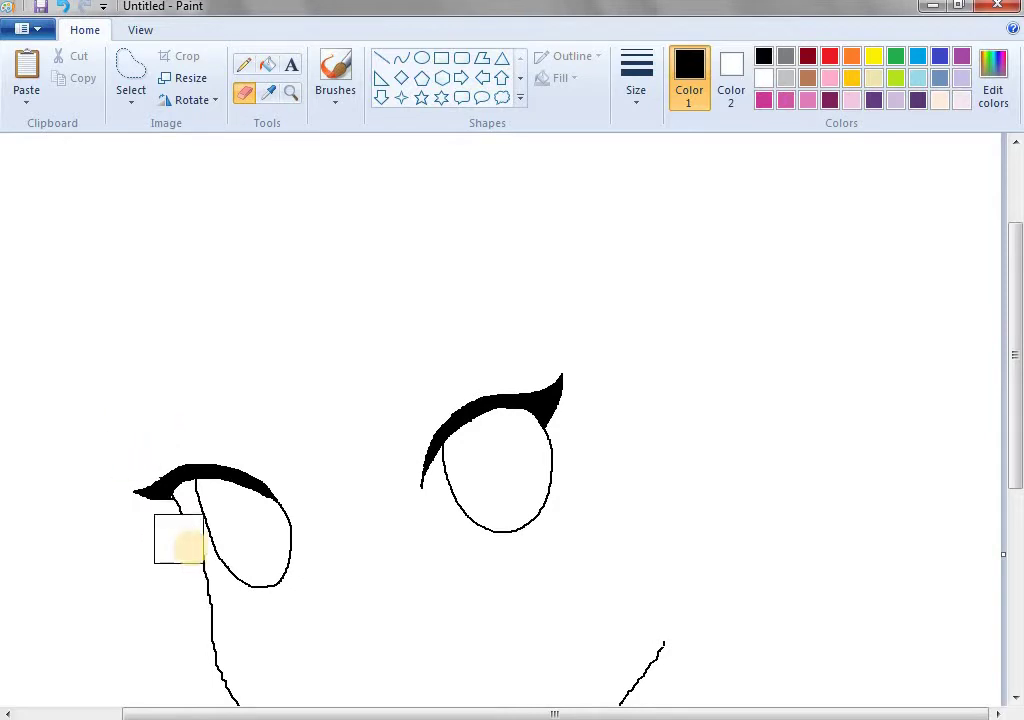
{"action": "scroll", "coordinate": [213, 617], "scroll_direction": "down", "scroll_amount": 6}
{"action": "mouse_move", "coordinate": [662, 358]}
{"action": "left_mouse_down"}
{"action": "mouse_move", "coordinate": [649, 338]}
{"action": "mouse_move", "coordinate": [395, 551]}
{"action": "mouse_move", "coordinate": [231, 418]}
{"action": "mouse_move", "coordinate": [162, 252]}
{"action": "mouse_move", "coordinate": [192, 329]}
{"action": "mouse_move", "coordinate": [171, 256]}
{"action": "mouse_move", "coordinate": [183, 293]}
{"action": "left_mouse_up"}
{"action": "scroll", "coordinate": [262, 382], "scroll_direction": "up", "scroll_amount": 3}
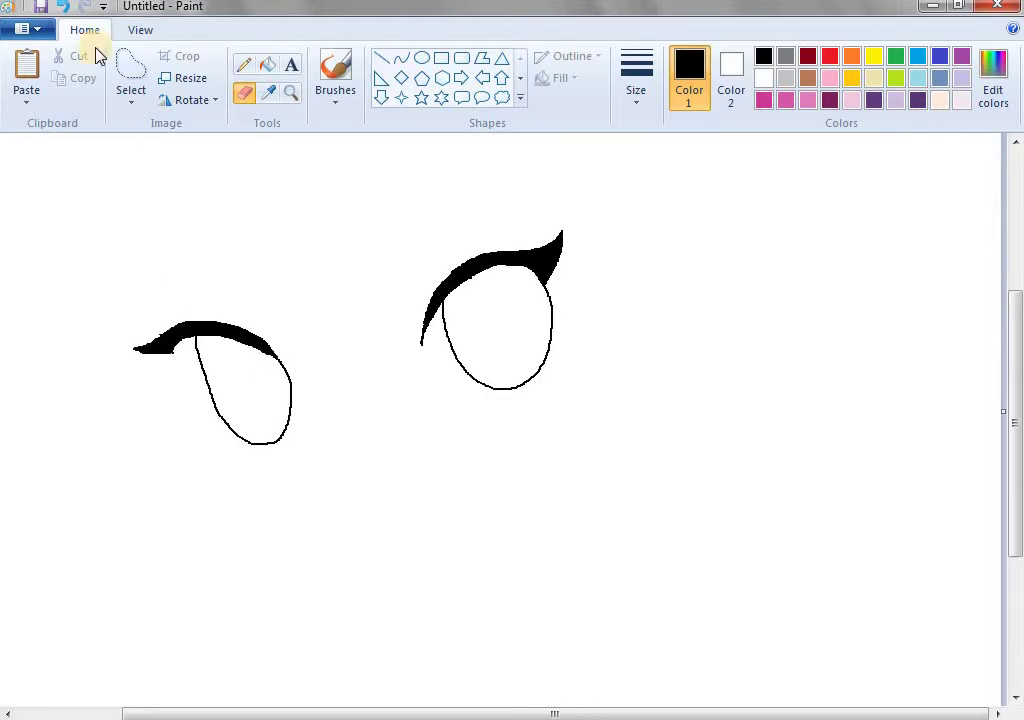
{"action": "left_click", "coordinate": [243, 65]}
{"action": "mouse_move", "coordinate": [106, 205]}
{"action": "left_mouse_down"}
{"action": "mouse_move", "coordinate": [198, 404]}
{"action": "mouse_move", "coordinate": [238, 518]}
{"action": "mouse_move", "coordinate": [283, 563]}
{"action": "mouse_move", "coordinate": [328, 585]}
{"action": "mouse_move", "coordinate": [486, 605]}
{"action": "mouse_move", "coordinate": [537, 562]}
{"action": "left_mouse_up"}
{"action": "key", "text": "ctrl+z"}
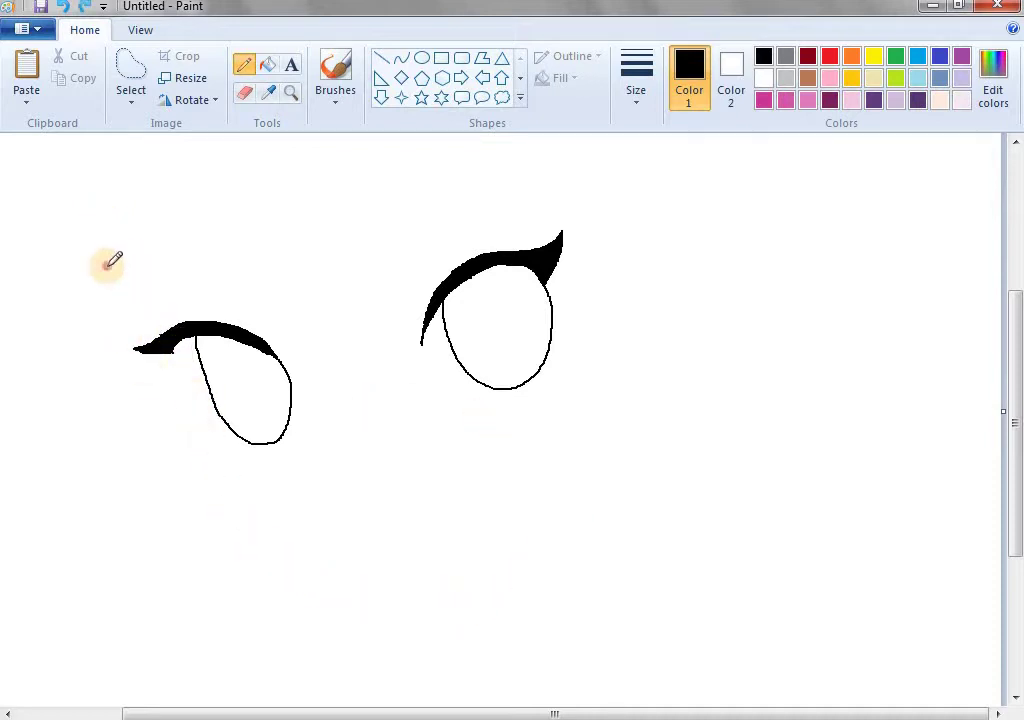
{"action": "mouse_move", "coordinate": [107, 264]}
{"action": "left_mouse_down"}
{"action": "mouse_move", "coordinate": [186, 386]}
{"action": "mouse_move", "coordinate": [234, 503]}
{"action": "mouse_move", "coordinate": [274, 557]}
{"action": "mouse_move", "coordinate": [333, 588]}
{"action": "mouse_move", "coordinate": [407, 606]}
{"action": "mouse_move", "coordinate": [503, 609]}
{"action": "mouse_move", "coordinate": [549, 521]}
{"action": "left_mouse_up"}
{"action": "key", "text": "ctrl+z"}
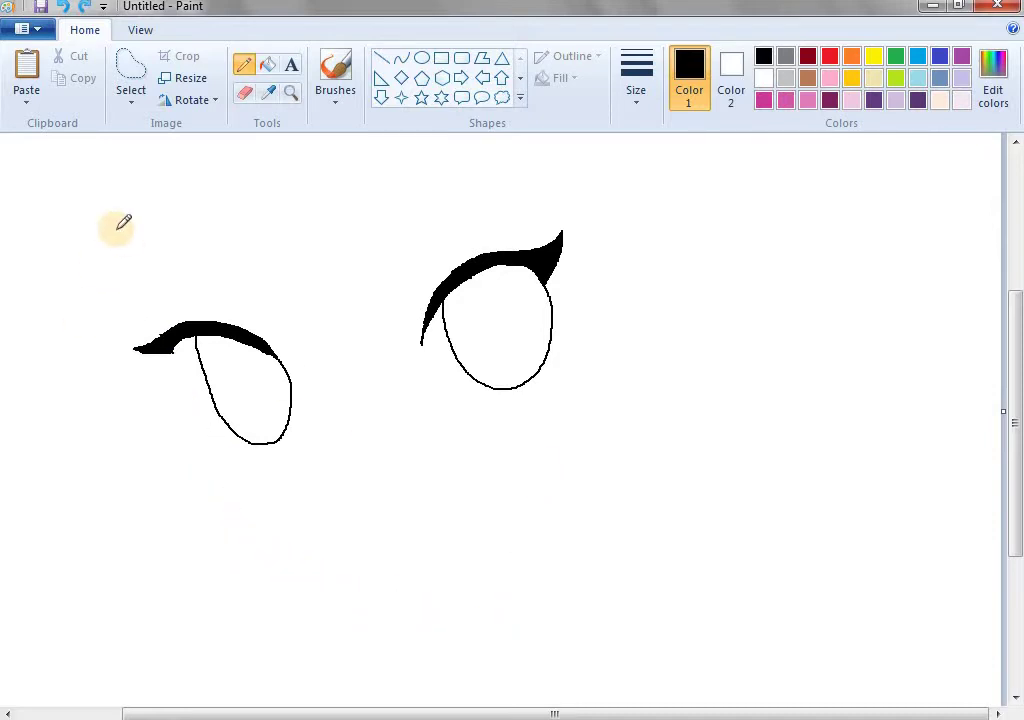
{"action": "left_click_drag", "start_coordinate": [117, 229], "coordinate": [256, 539]}
{"action": "key", "text": "ctrl+z"}
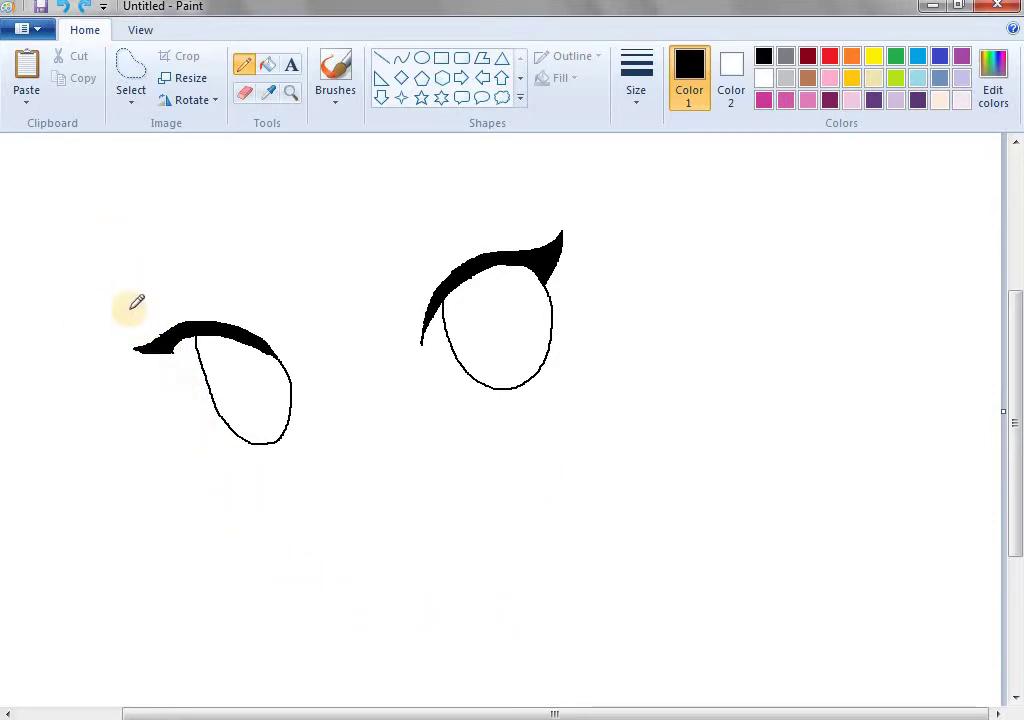
{"action": "mouse_move", "coordinate": [90, 238]}
{"action": "left_mouse_down"}
{"action": "mouse_move", "coordinate": [163, 362]}
{"action": "mouse_move", "coordinate": [207, 484]}
{"action": "mouse_move", "coordinate": [269, 571]}
{"action": "left_mouse_up"}
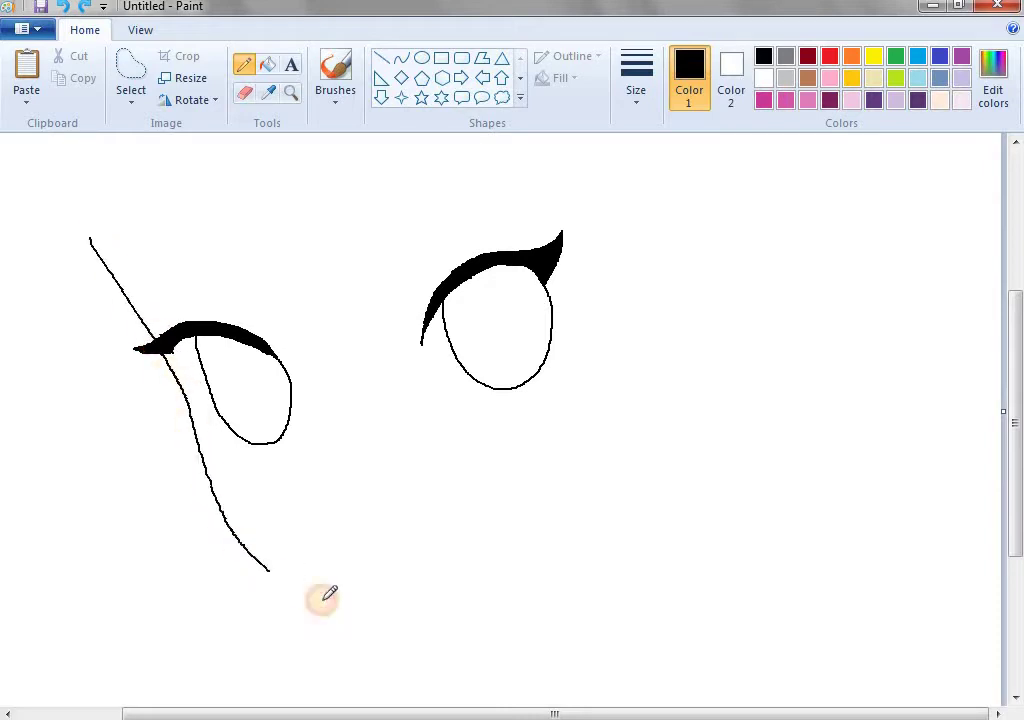
{"action": "mouse_move", "coordinate": [322, 598]}
{"action": "left_mouse_down"}
{"action": "mouse_move", "coordinate": [484, 639]}
{"action": "mouse_move", "coordinate": [579, 577]}
{"action": "mouse_move", "coordinate": [617, 514]}
{"action": "left_mouse_up"}
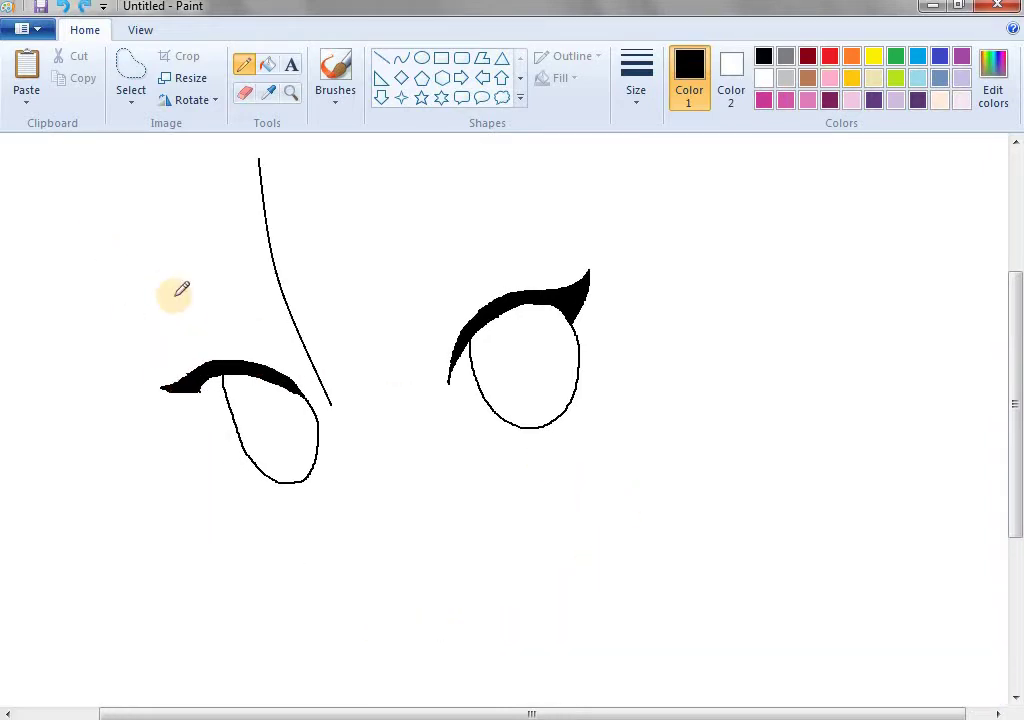
{"action": "key", "text": "ctrl+z"}
Draw a new freehand face outline from the temple past the left eye, around the chin and up the right cheek.
{"action": "mouse_move", "coordinate": [126, 213]}
{"action": "left_mouse_down"}
{"action": "mouse_move", "coordinate": [165, 352]}
{"action": "mouse_move", "coordinate": [222, 448]}
{"action": "mouse_move", "coordinate": [254, 532]}
{"action": "mouse_move", "coordinate": [284, 580]}
{"action": "mouse_move", "coordinate": [335, 614]}
{"action": "mouse_move", "coordinate": [463, 656]}
{"action": "mouse_move", "coordinate": [532, 660]}
{"action": "mouse_move", "coordinate": [599, 581]}
{"action": "mouse_move", "coordinate": [635, 470]}
{"action": "left_mouse_up"}
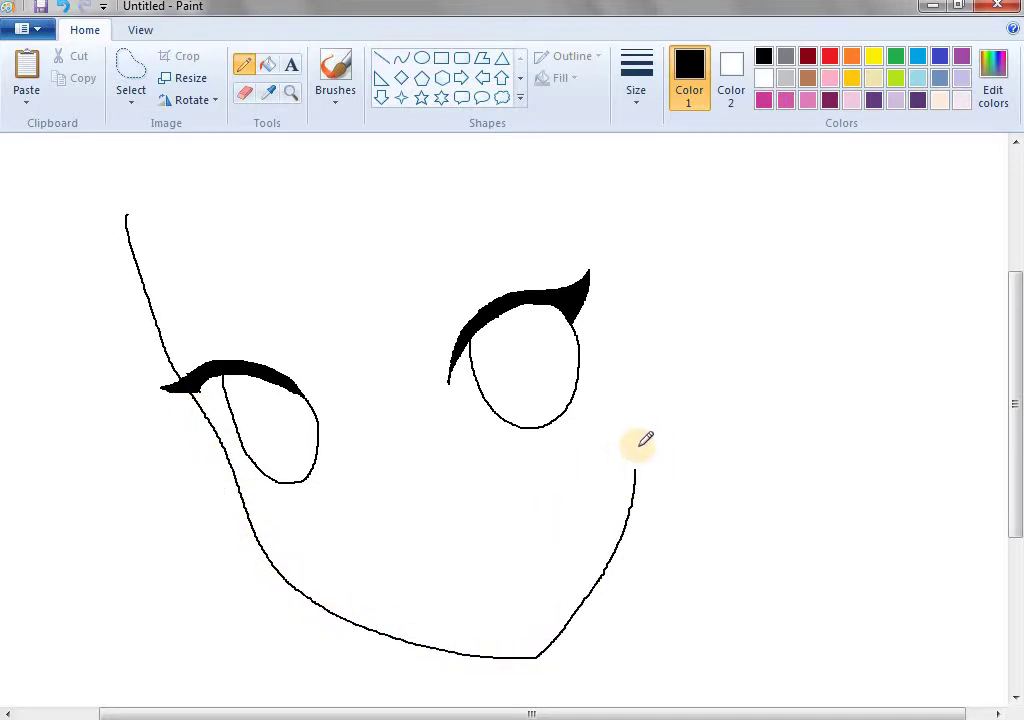
{"action": "scroll", "coordinate": [537, 297], "scroll_direction": "up", "scroll_amount": 3}
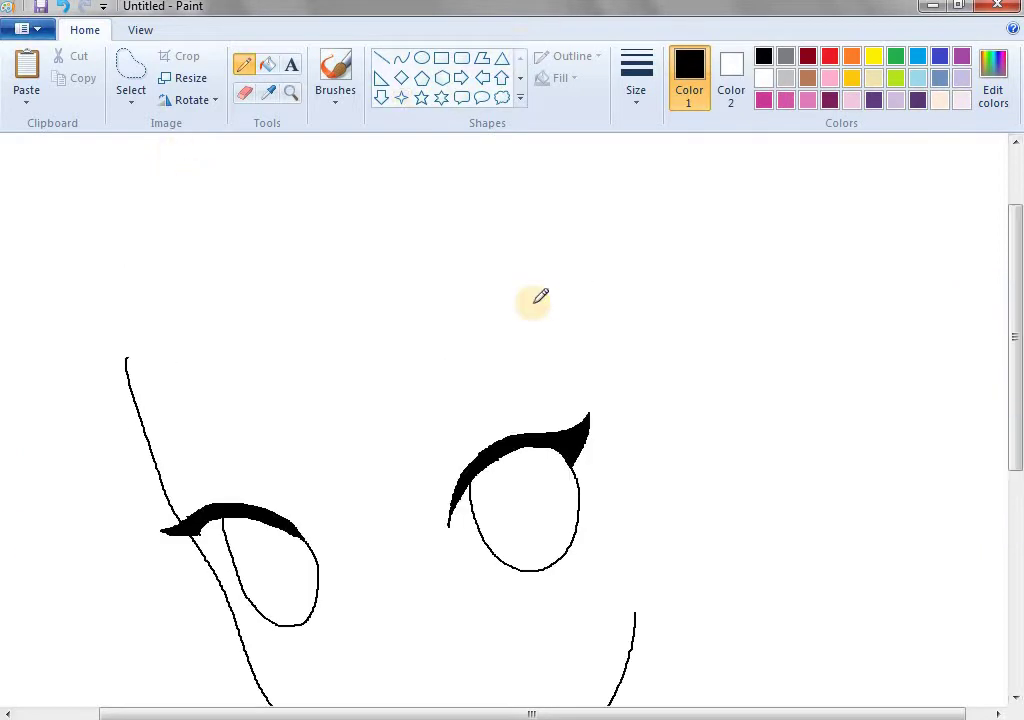
{"action": "scroll", "coordinate": [521, 281], "scroll_direction": "down", "scroll_amount": 3}
{"action": "scroll", "coordinate": [362, 186], "scroll_direction": "up", "scroll_amount": 3}
{"action": "scroll", "coordinate": [362, 186], "scroll_direction": "down", "scroll_amount": 3}
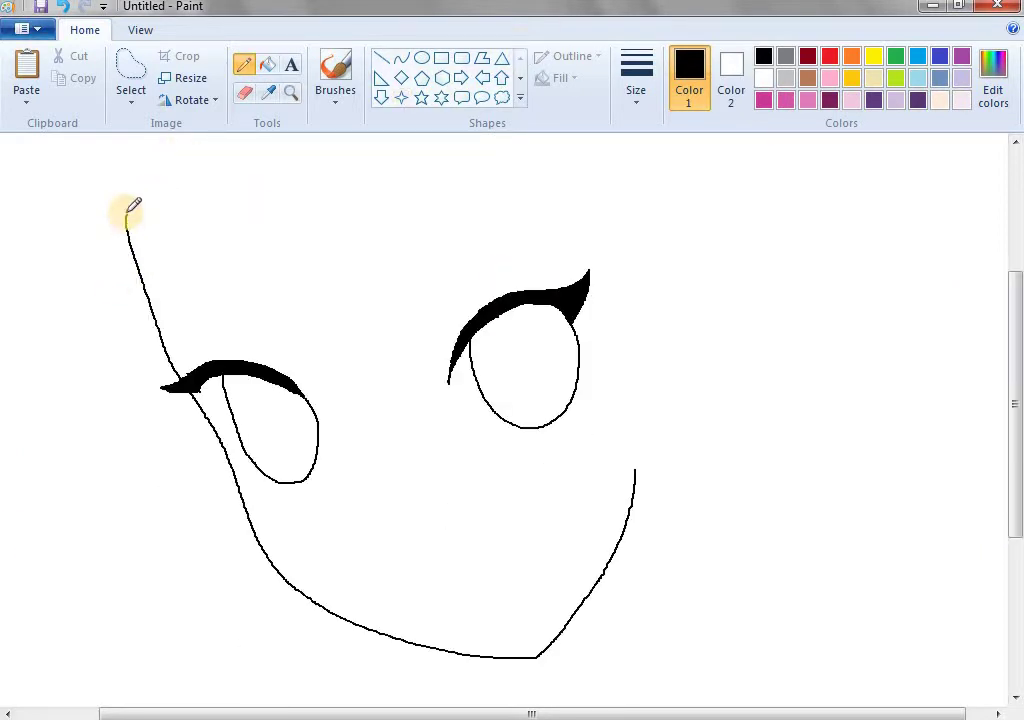
Draw a bent hair strand with the Curve tool, from the top of the face outline to above the left eyelid.
{"action": "mouse_move", "coordinate": [127, 213]}
{"action": "left_mouse_down"}
{"action": "mouse_move", "coordinate": [149, 270]}
{"action": "mouse_move", "coordinate": [238, 362]}
{"action": "mouse_move", "coordinate": [201, 276]}
{"action": "mouse_move", "coordinate": [219, 303]}
{"action": "mouse_move", "coordinate": [362, 406]}
{"action": "left_mouse_up"}
{"action": "key", "text": "ctrl+z"}
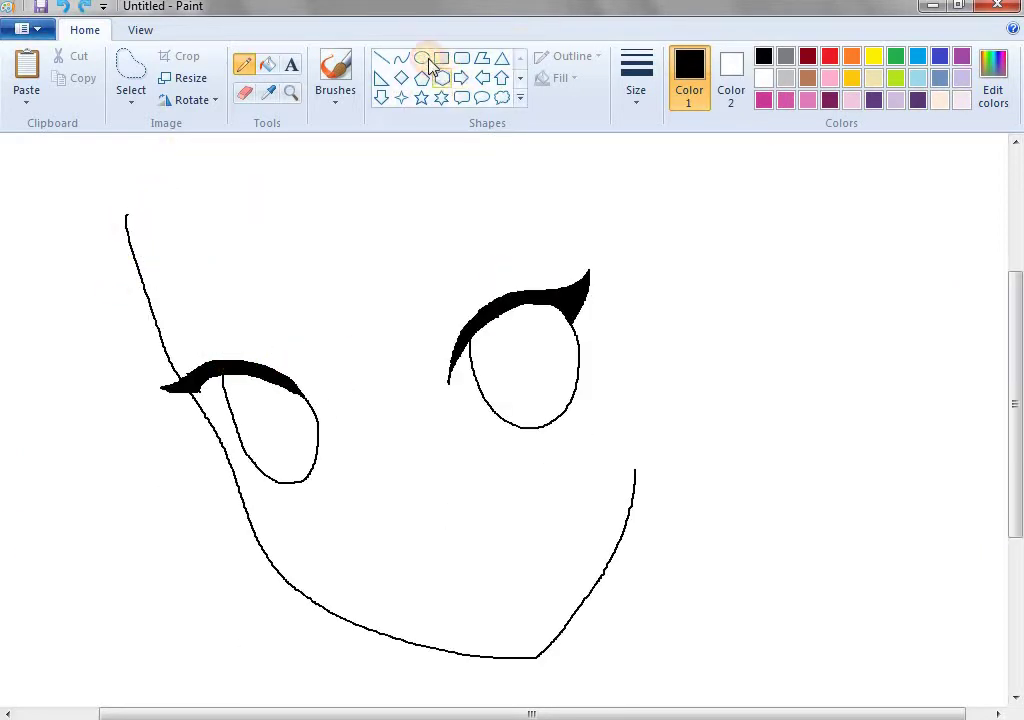
{"action": "left_click", "coordinate": [401, 58]}
{"action": "left_click_drag", "start_coordinate": [119, 194], "coordinate": [271, 355]}
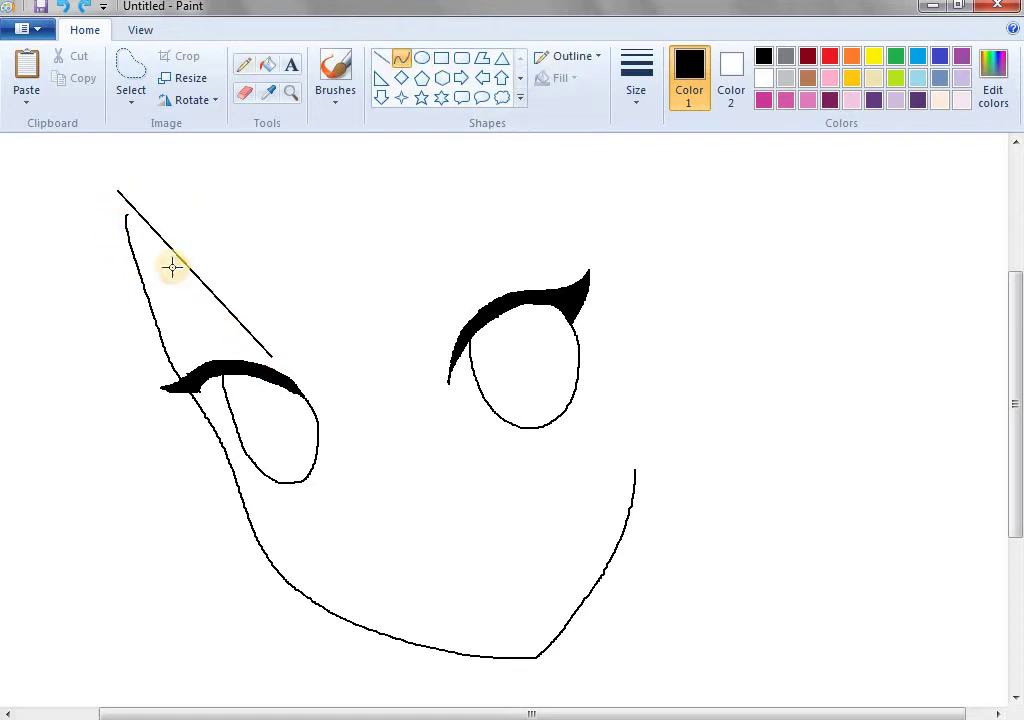
{"action": "left_click_drag", "start_coordinate": [171, 265], "coordinate": [149, 260]}
{"action": "left_click_drag", "start_coordinate": [215, 322], "coordinate": [225, 336]}
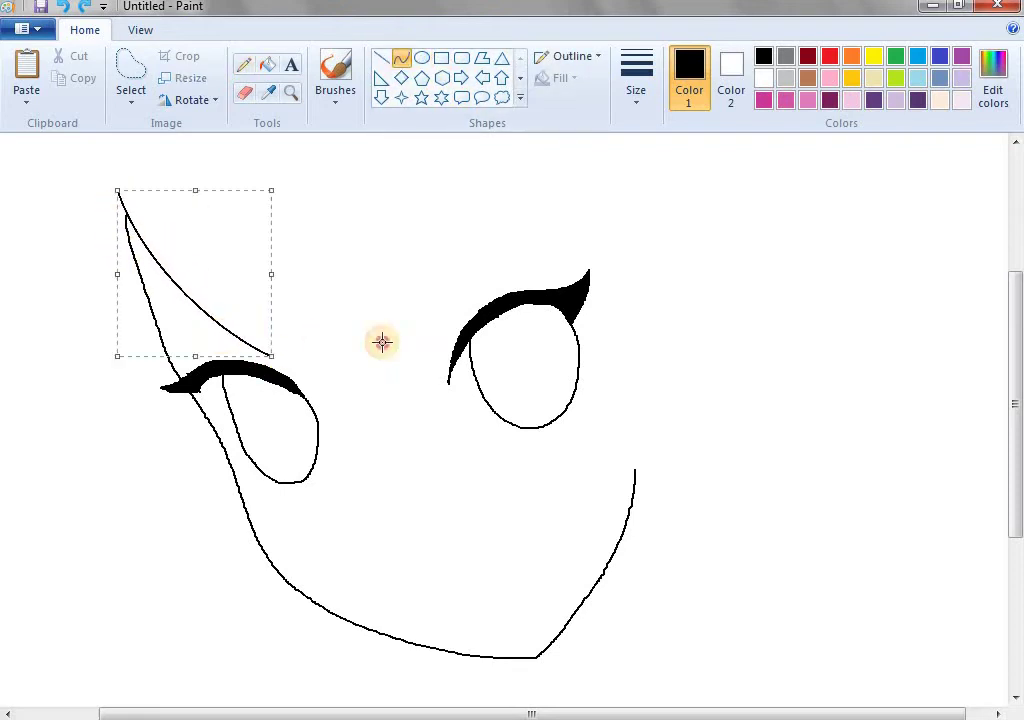
{"action": "left_click", "coordinate": [382, 341]}
Add three more curved hair strands sweeping down the forehead, one ending between the eyes and two at the right eyelid.
{"action": "left_click_drag", "start_coordinate": [152, 201], "coordinate": [355, 378]}
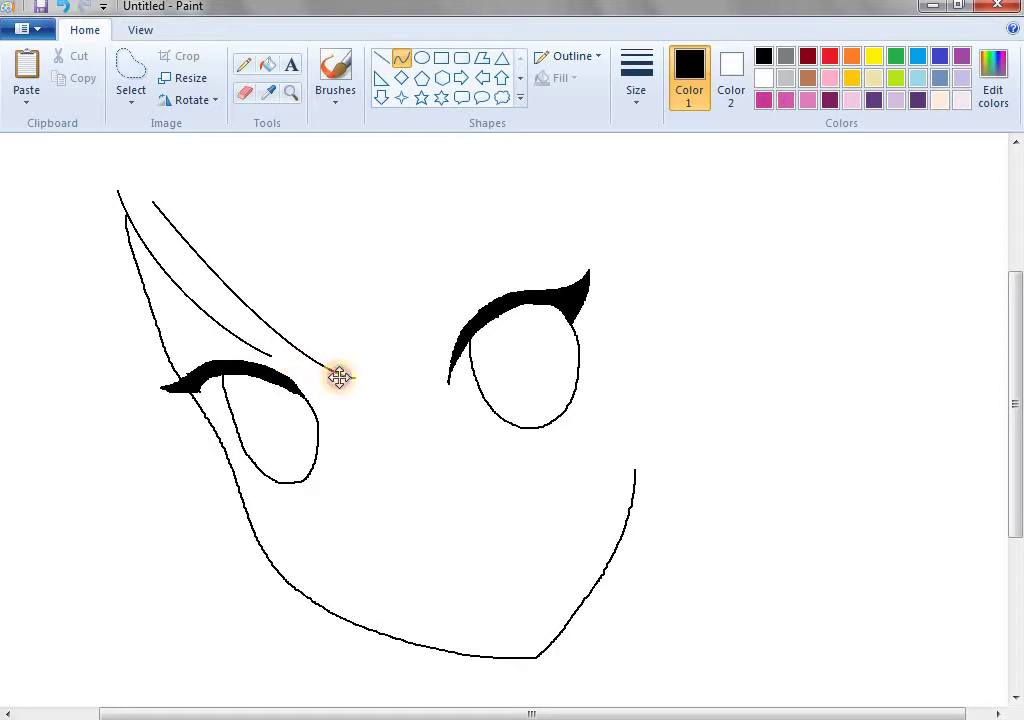
{"action": "left_click", "coordinate": [413, 237]}
{"action": "left_click_drag", "start_coordinate": [217, 158], "coordinate": [452, 353]}
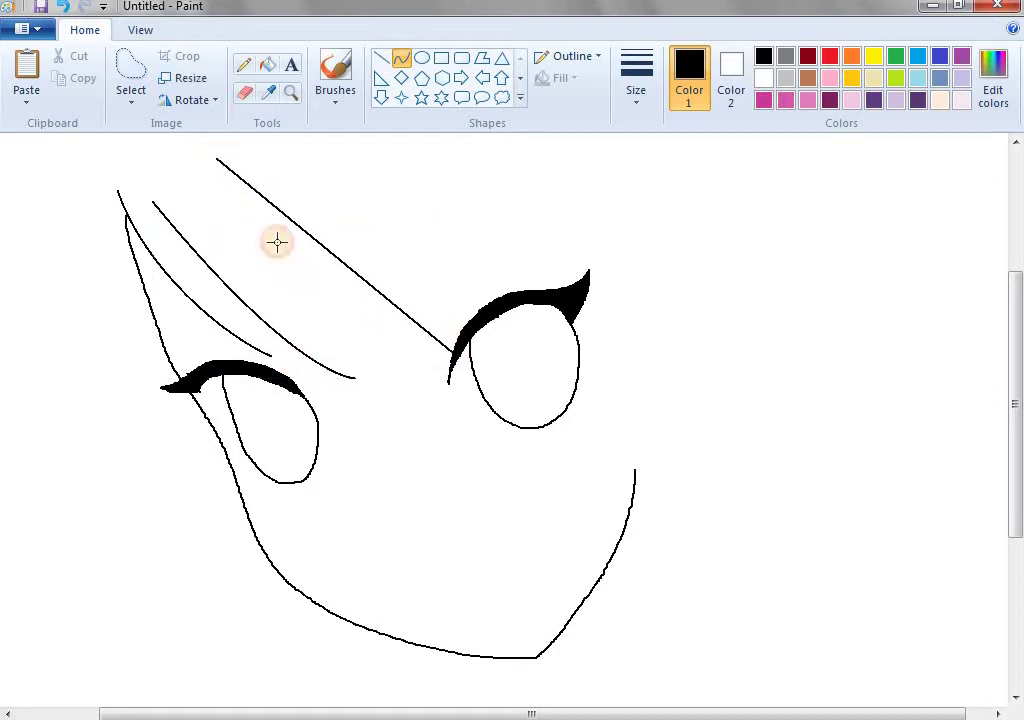
{"action": "mouse_move", "coordinate": [277, 242]}
{"action": "left_mouse_down"}
{"action": "mouse_move", "coordinate": [414, 320]}
{"action": "mouse_move", "coordinate": [331, 267]}
{"action": "mouse_move", "coordinate": [432, 393]}
{"action": "left_mouse_up"}
{"action": "left_click", "coordinate": [670, 414]}
{"action": "scroll", "coordinate": [670, 414], "scroll_direction": "up", "scroll_amount": 3}
{"action": "key", "text": "ctrl+z"}
{"action": "left_click_drag", "start_coordinate": [283, 246], "coordinate": [507, 448]}
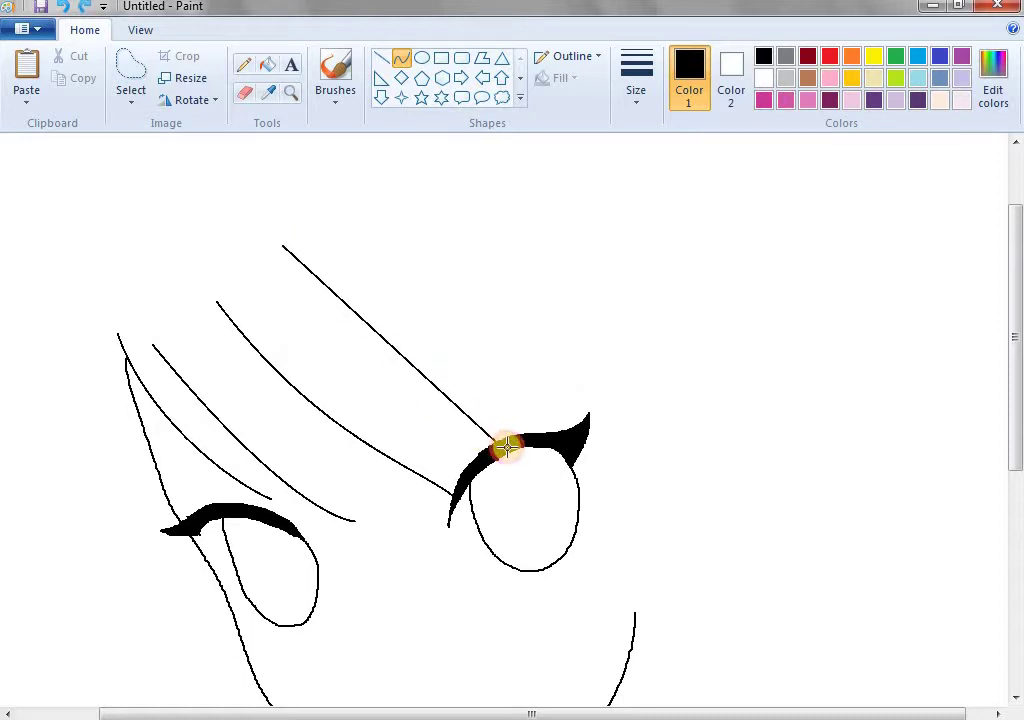
{"action": "left_click_drag", "start_coordinate": [391, 350], "coordinate": [400, 376]}
{"action": "left_click", "coordinate": [594, 335]}
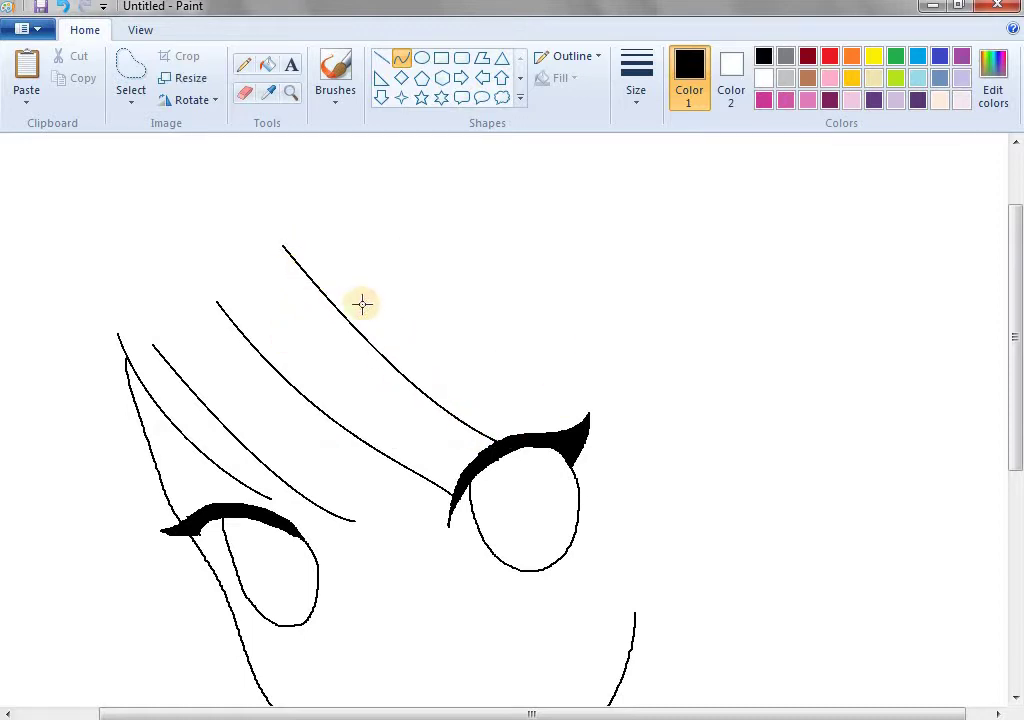
Draw a curved hair strand crossing the right eyelid's outer tip, with its end hooking back to the eye's corner.
{"action": "left_click_drag", "start_coordinate": [420, 264], "coordinate": [648, 462]}
{"action": "left_click_drag", "start_coordinate": [530, 360], "coordinate": [512, 366]}
{"action": "mouse_move", "coordinate": [618, 424]}
{"action": "left_mouse_down"}
{"action": "mouse_move", "coordinate": [613, 456]}
{"action": "mouse_move", "coordinate": [570, 464]}
{"action": "left_mouse_up"}
{"action": "left_click", "coordinate": [656, 542]}
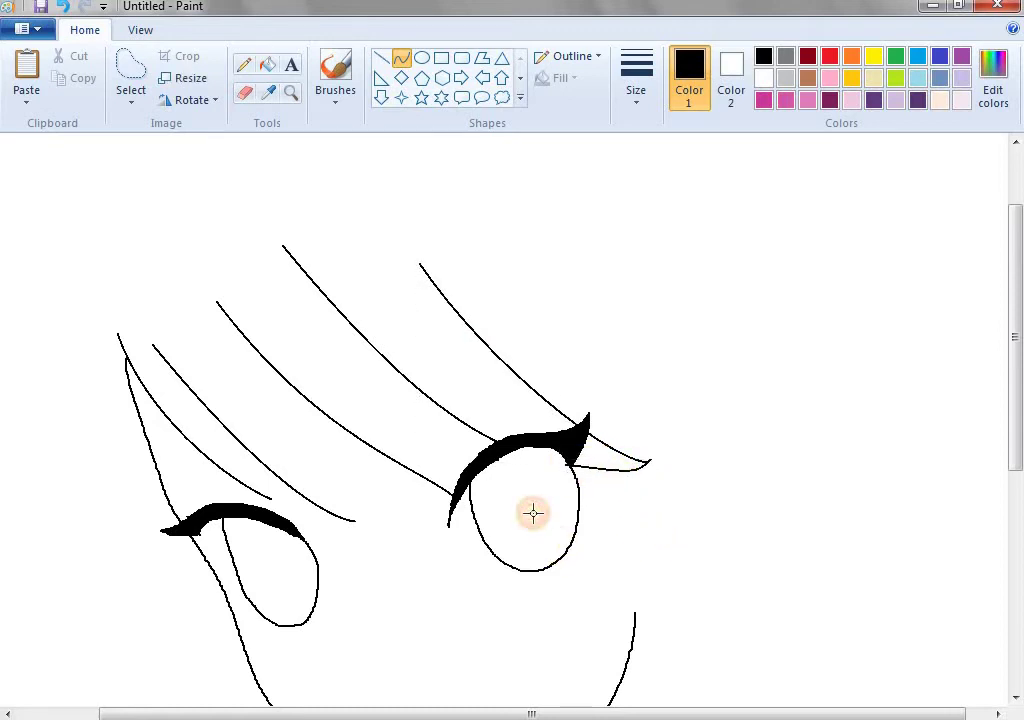
Draw a narrow side lock of hair outside the left edge of the face using two bent curves meeting at a point.
{"action": "scroll", "coordinate": [470, 488], "scroll_direction": "down", "scroll_amount": 3}
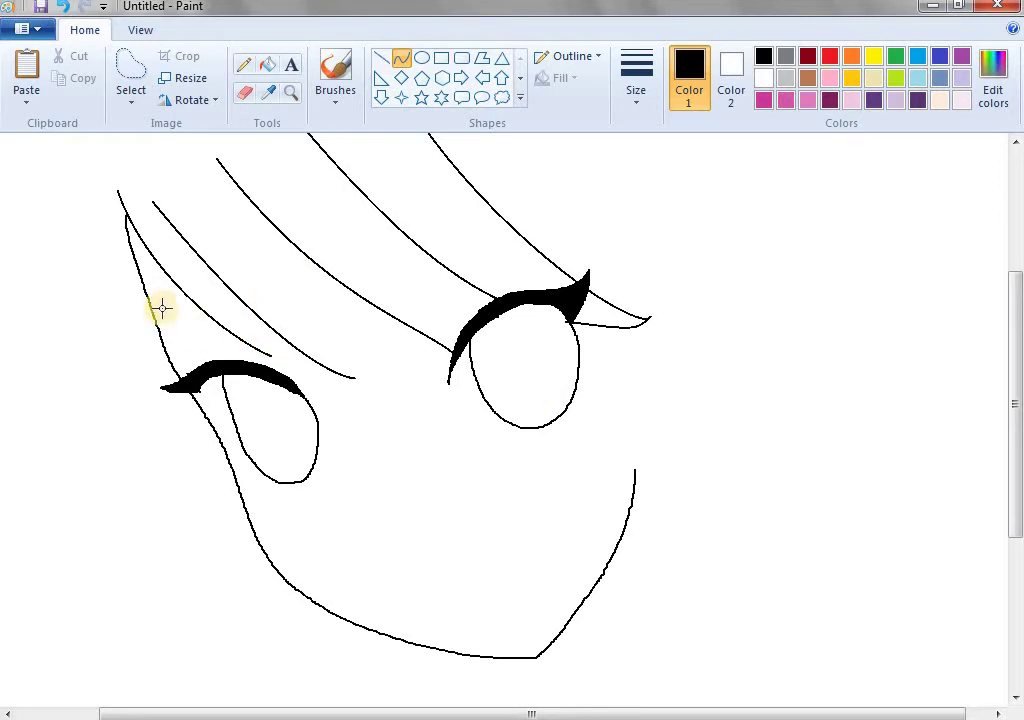
{"action": "left_click_drag", "start_coordinate": [125, 216], "coordinate": [99, 464]}
{"action": "mouse_move", "coordinate": [103, 355]}
{"action": "left_mouse_down"}
{"action": "mouse_move", "coordinate": [64, 322]}
{"action": "mouse_move", "coordinate": [57, 408]}
{"action": "left_mouse_up"}
{"action": "left_click_drag", "start_coordinate": [109, 501], "coordinate": [101, 467]}
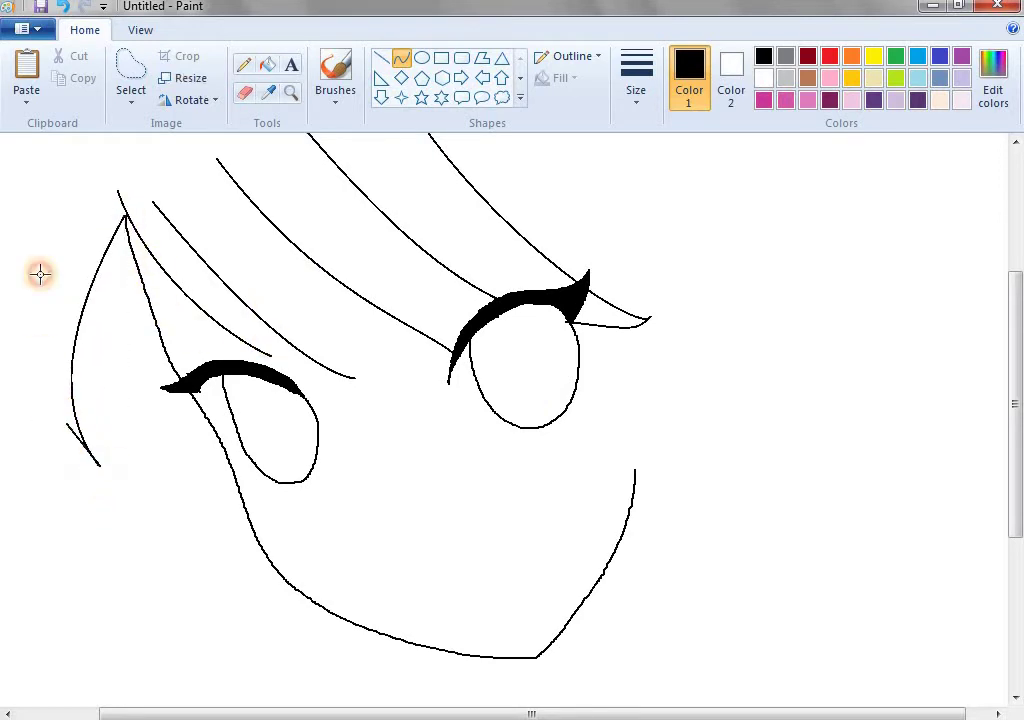
{"action": "left_click_drag", "start_coordinate": [40, 274], "coordinate": [125, 148]}
{"action": "left_click_drag", "start_coordinate": [41, 300], "coordinate": [52, 408]}
{"action": "left_click_drag", "start_coordinate": [42, 360], "coordinate": [70, 215]}
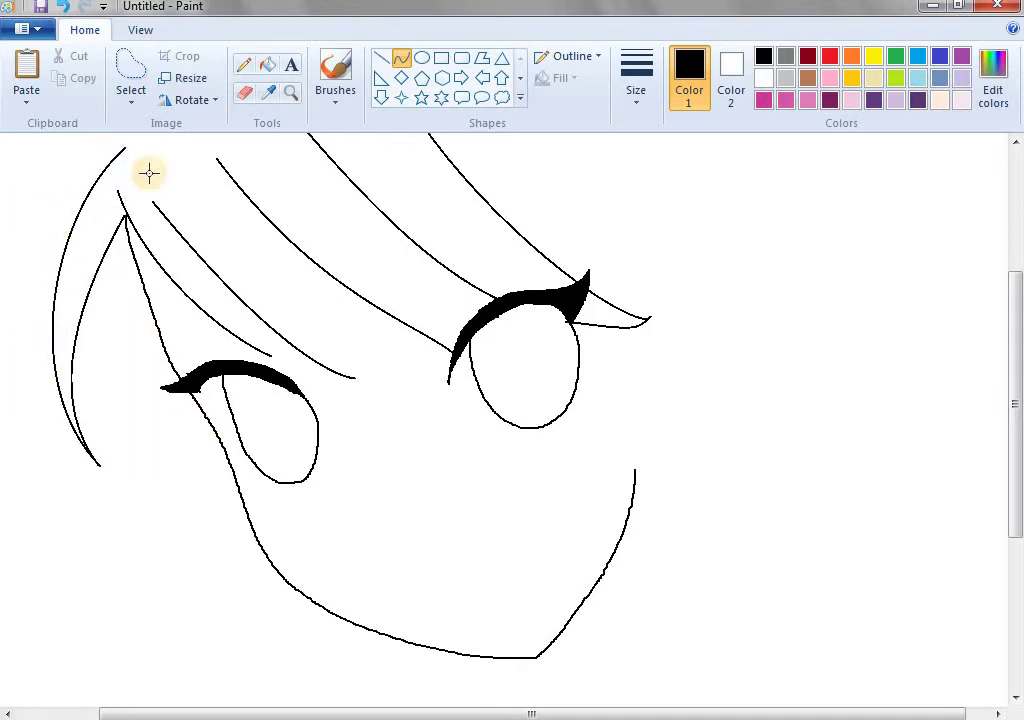
{"action": "left_click", "coordinate": [290, 92]}
{"action": "right_click", "coordinate": [274, 283]}
{"action": "left_click", "coordinate": [343, 441]}
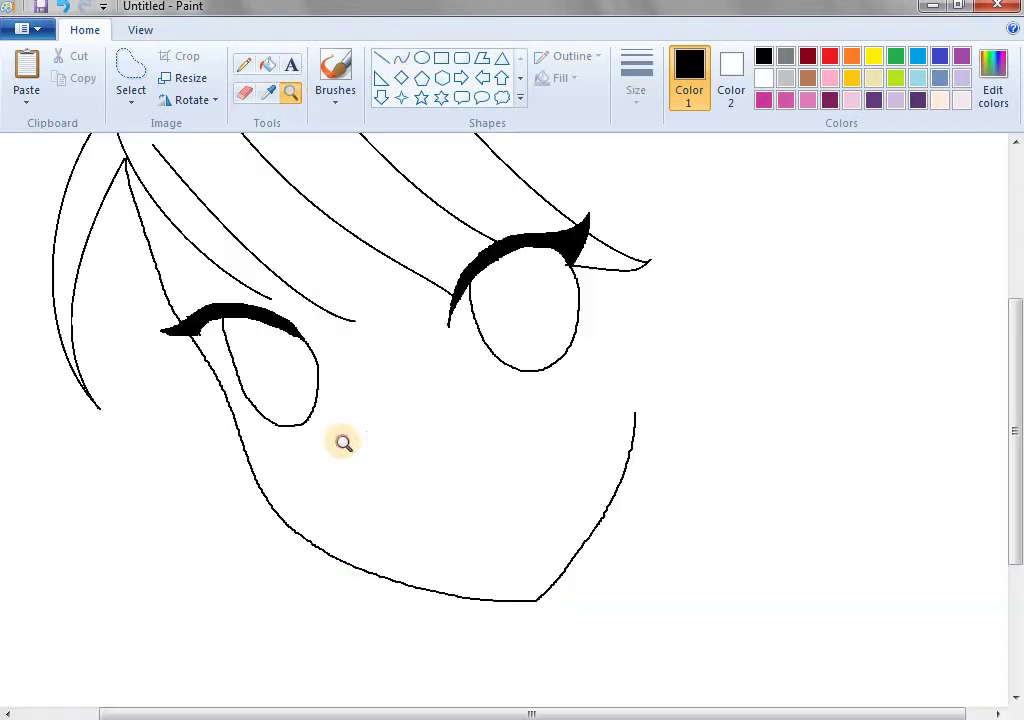
Try to draw a long S-shaped hair strand with the Curve tool, from the right eye's outer corner past the chin to the canvas bottom.
{"action": "left_click", "coordinate": [245, 65]}
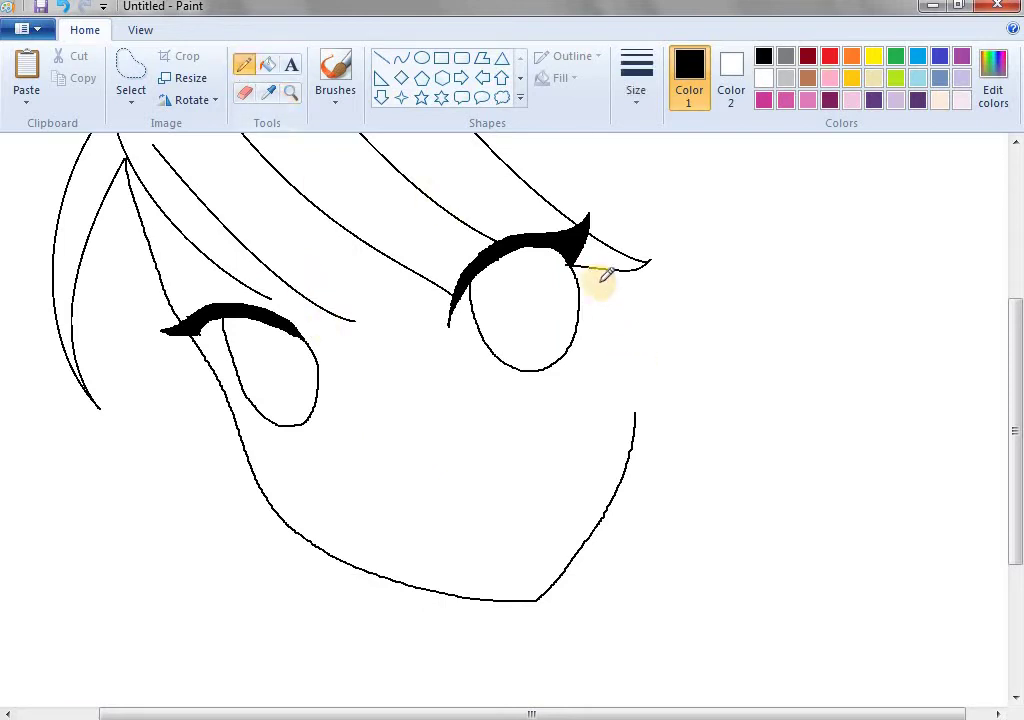
{"action": "left_click", "coordinate": [402, 60]}
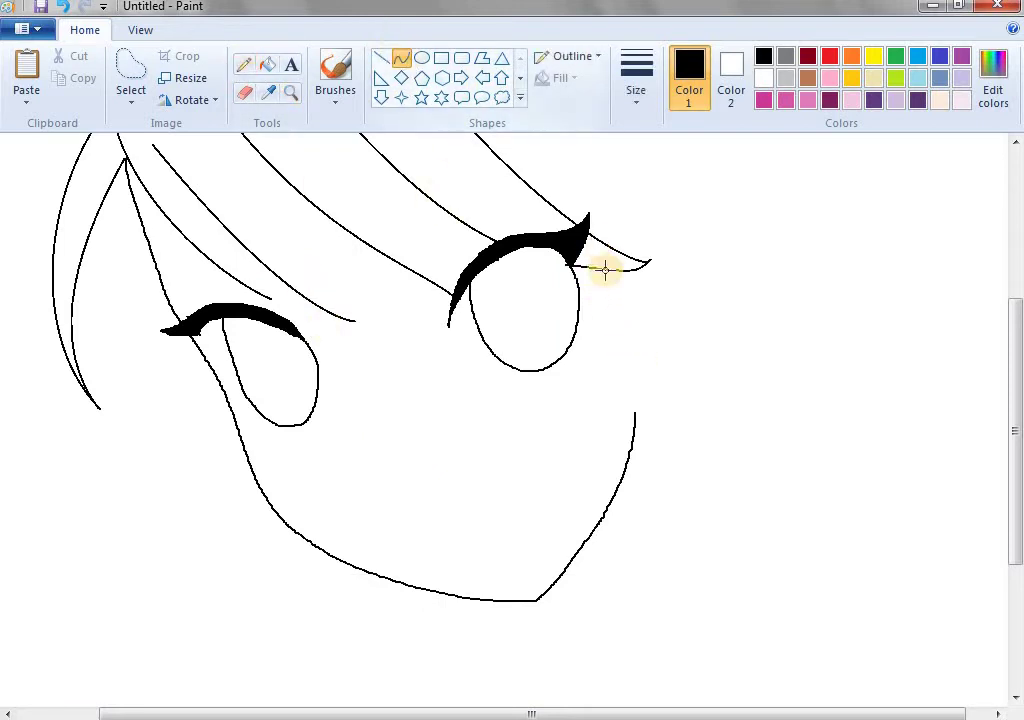
{"action": "mouse_move", "coordinate": [605, 270]}
{"action": "left_mouse_down"}
{"action": "mouse_move", "coordinate": [645, 613]}
{"action": "mouse_move", "coordinate": [425, 549]}
{"action": "mouse_move", "coordinate": [683, 544]}
{"action": "mouse_move", "coordinate": [615, 688]}
{"action": "mouse_move", "coordinate": [477, 695]}
{"action": "left_mouse_up"}
{"action": "scroll", "coordinate": [567, 539], "scroll_direction": "up", "scroll_amount": 3}
{"action": "left_click_drag", "start_coordinate": [590, 597], "coordinate": [700, 653]}
{"action": "scroll", "coordinate": [640, 610], "scroll_direction": "down", "scroll_amount": 8}
{"action": "left_click_drag", "start_coordinate": [583, 569], "coordinate": [338, 558]}
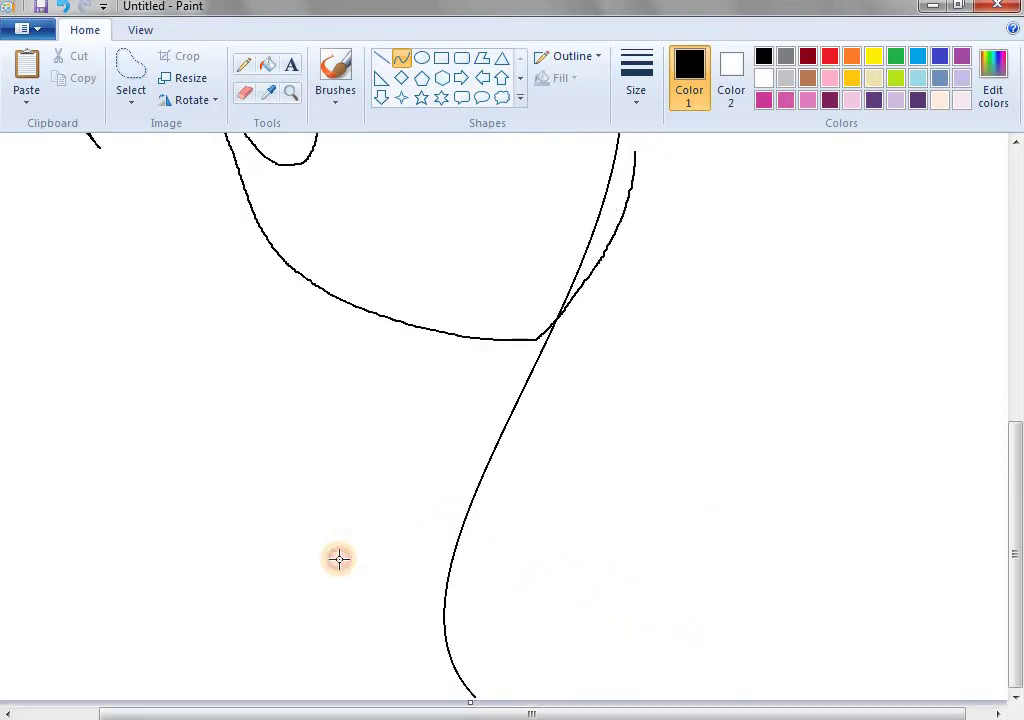
Try to move and resize the long strand so its upper end meets the hair tip beside the right eye.
{"action": "scroll", "coordinate": [560, 497], "scroll_direction": "up", "scroll_amount": 5}
{"action": "left_click_drag", "start_coordinate": [668, 492], "coordinate": [689, 495]}
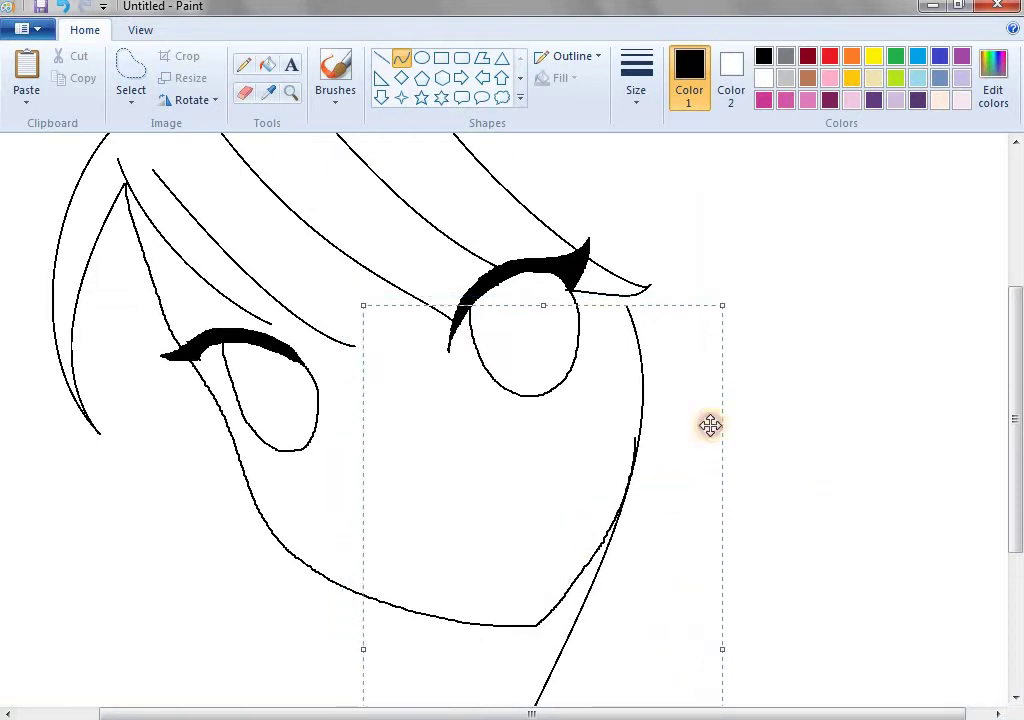
{"action": "left_click_drag", "start_coordinate": [722, 300], "coordinate": [673, 290]}
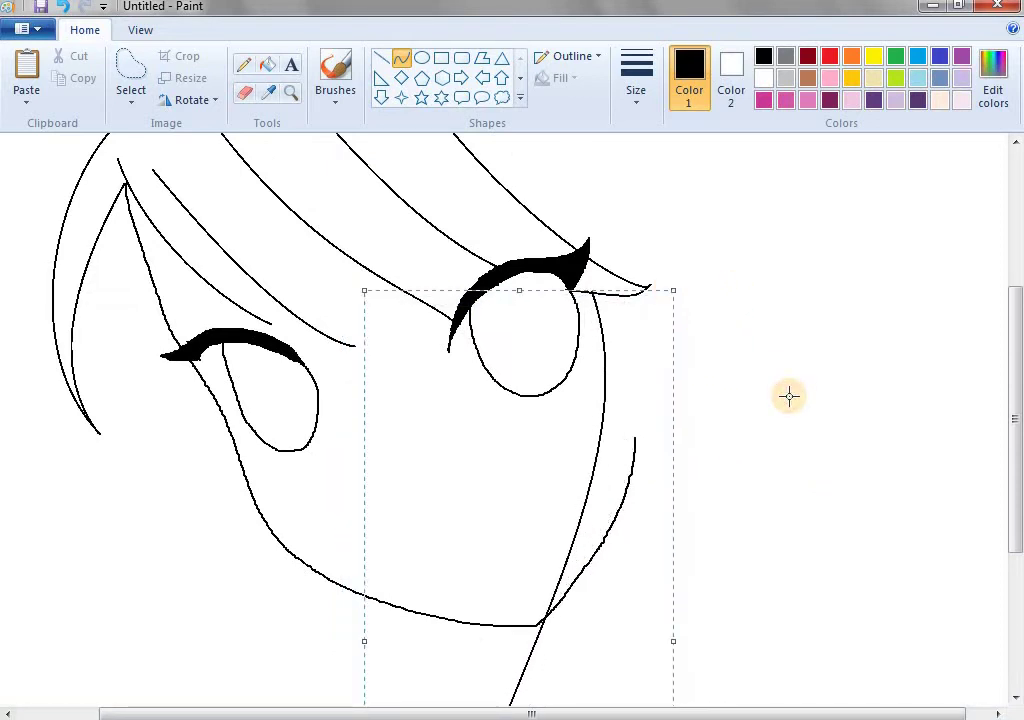
{"action": "scroll", "coordinate": [789, 396], "scroll_direction": "down", "scroll_amount": 5}
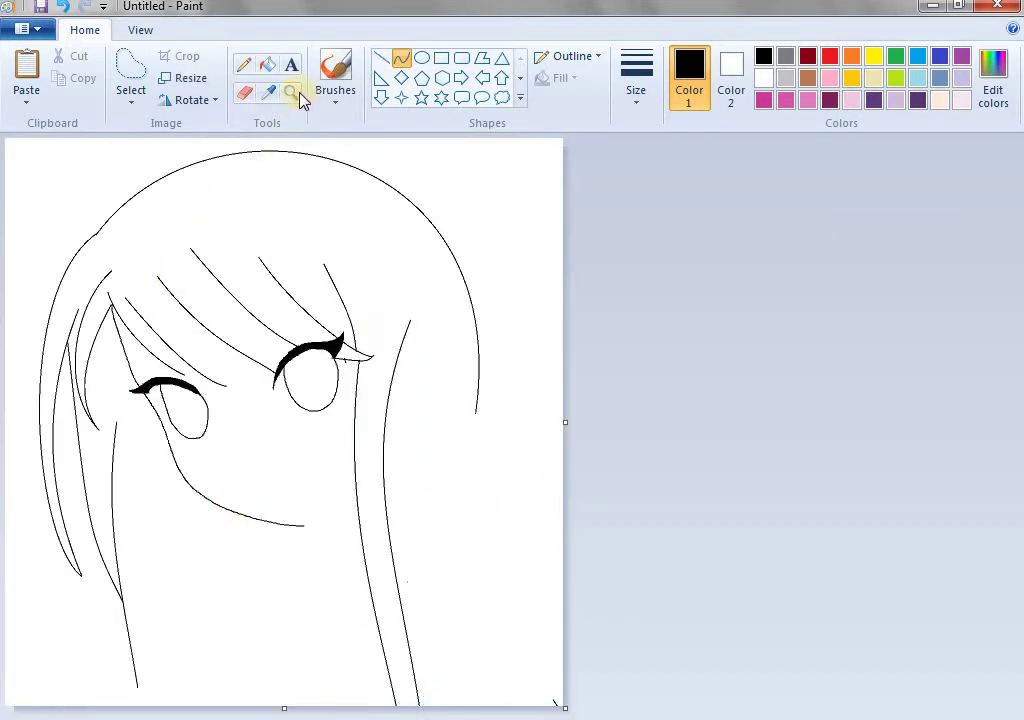
Draw the right jawline as an outward-bent curve from the chin tip up to the long hair strand beside the face.
{"action": "left_click", "coordinate": [294, 94]}
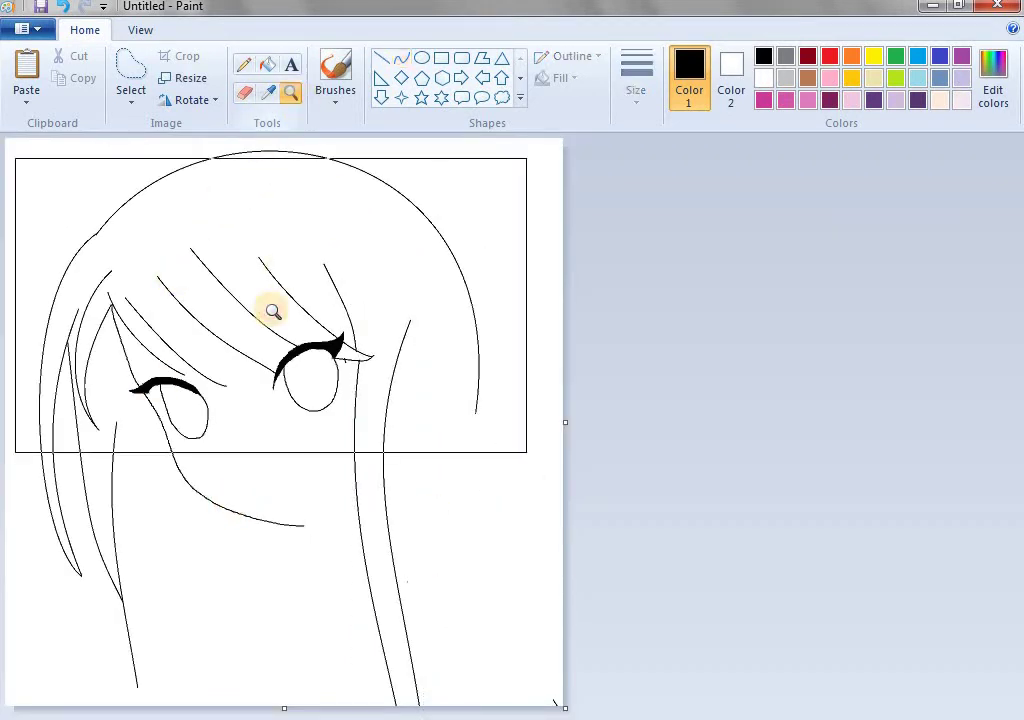
{"action": "right_click", "coordinate": [266, 314]}
{"action": "left_click", "coordinate": [200, 346]}
{"action": "left_click", "coordinate": [226, 404]}
{"action": "right_click", "coordinate": [268, 510]}
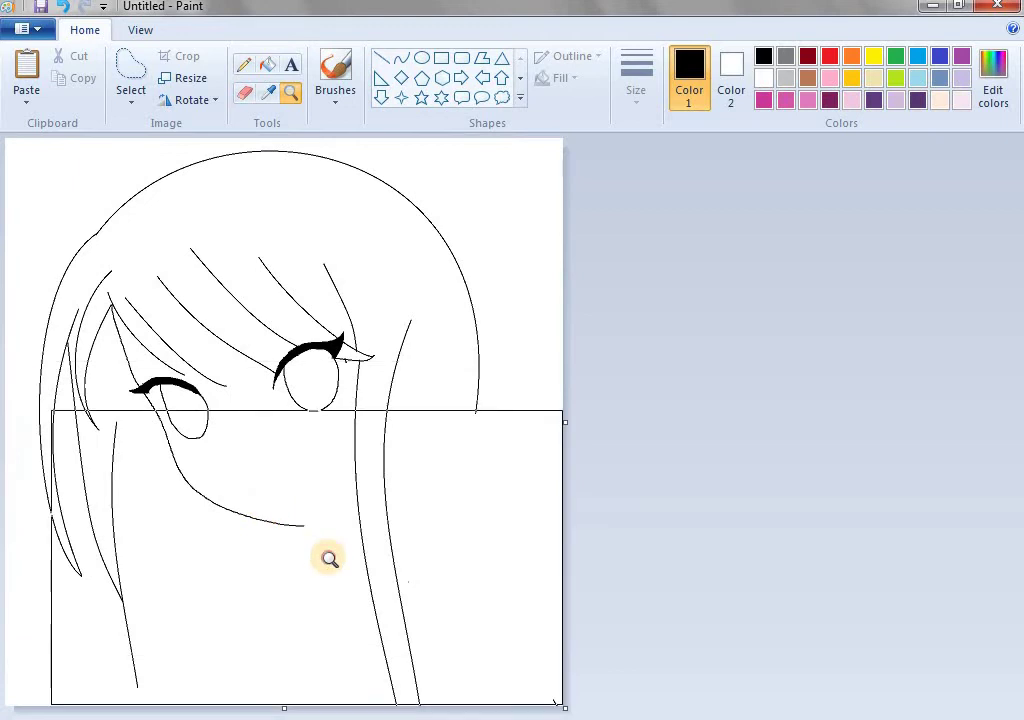
{"action": "left_click", "coordinate": [329, 558]}
{"action": "scroll", "coordinate": [505, 310], "scroll_direction": "up", "scroll_amount": 3}
{"action": "left_click", "coordinate": [402, 59]}
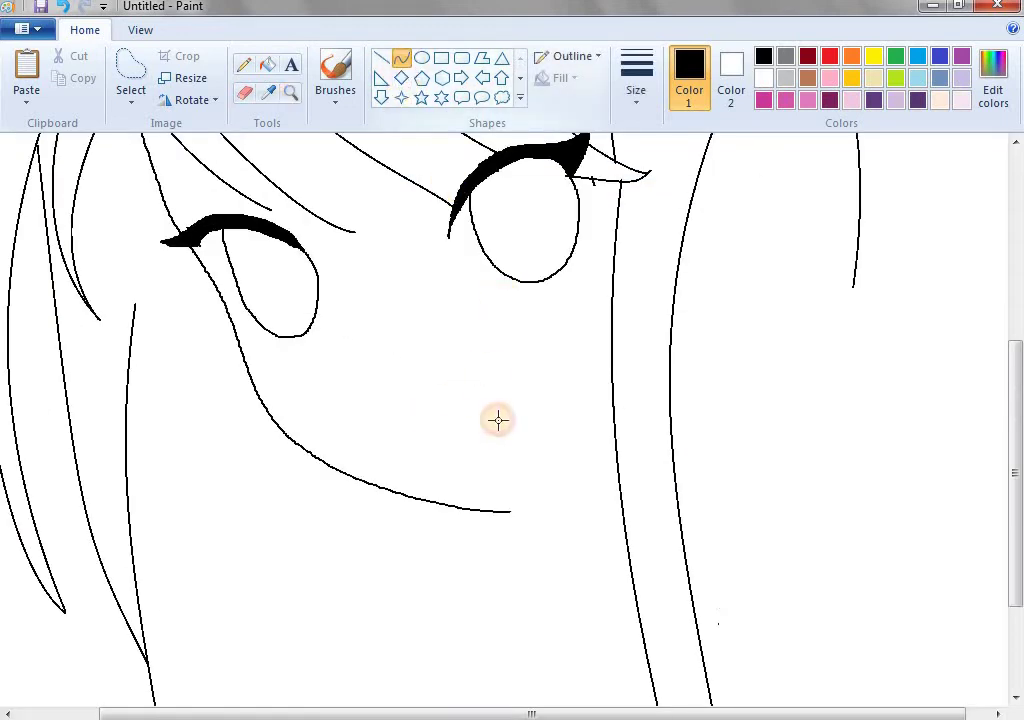
{"action": "mouse_move", "coordinate": [509, 513]}
{"action": "left_mouse_down"}
{"action": "mouse_move", "coordinate": [599, 386]}
{"action": "mouse_move", "coordinate": [612, 392]}
{"action": "left_mouse_up"}
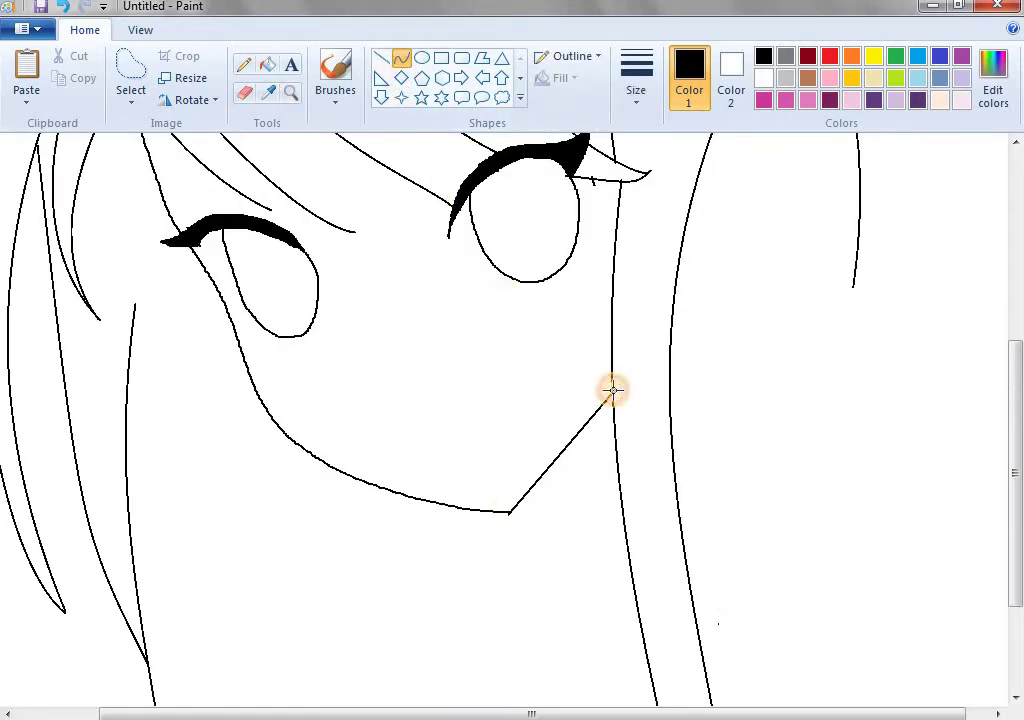
{"action": "mouse_move", "coordinate": [553, 486]}
{"action": "left_mouse_down"}
{"action": "mouse_move", "coordinate": [574, 485]}
{"action": "mouse_move", "coordinate": [586, 467]}
{"action": "left_mouse_up"}
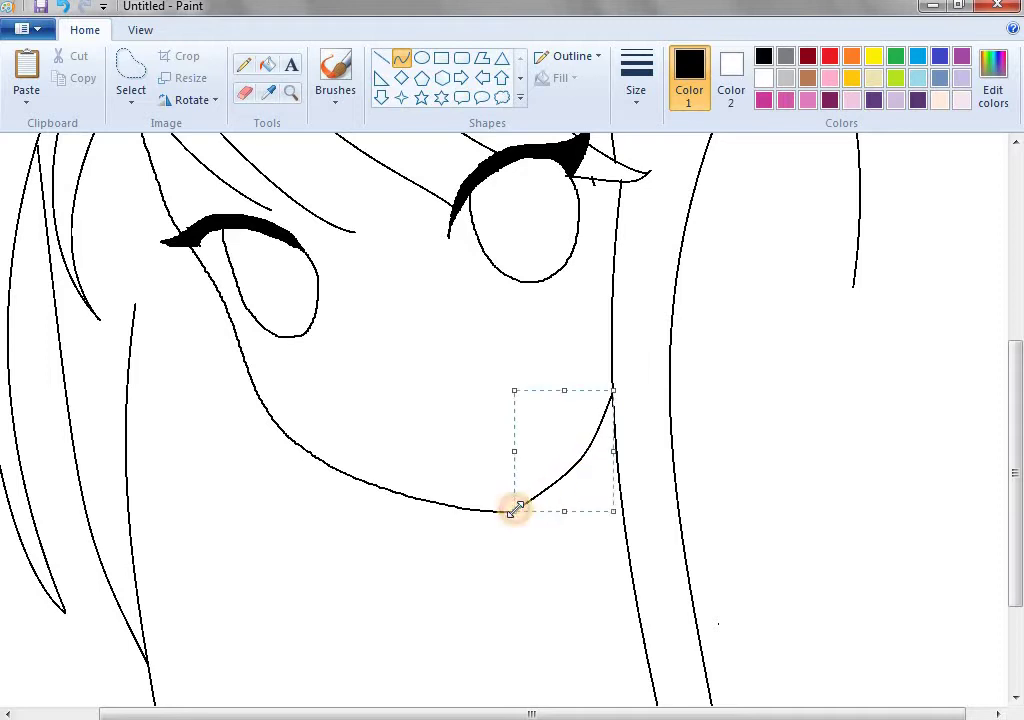
{"action": "left_click_drag", "start_coordinate": [515, 509], "coordinate": [513, 507]}
Draw a pointed side lock inside the right edge of the hair using two outward-bent curves meeting at chin level.
{"action": "left_click", "coordinate": [292, 108]}
{"action": "right_click", "coordinate": [309, 274]}
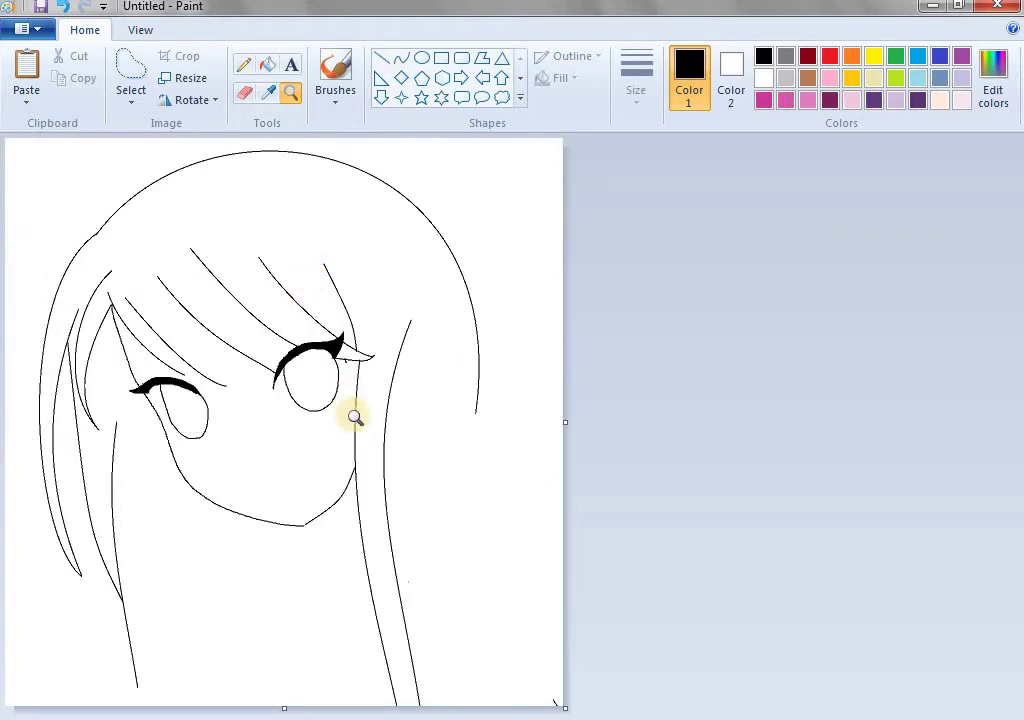
{"action": "left_click", "coordinate": [400, 60]}
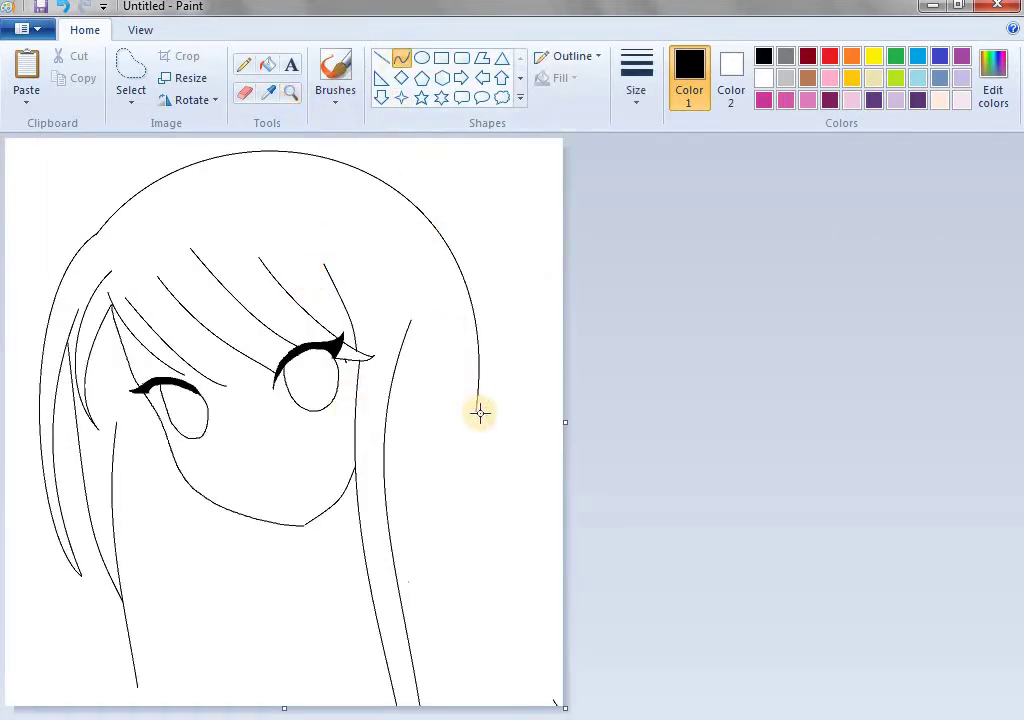
{"action": "left_click_drag", "start_coordinate": [419, 275], "coordinate": [418, 556]}
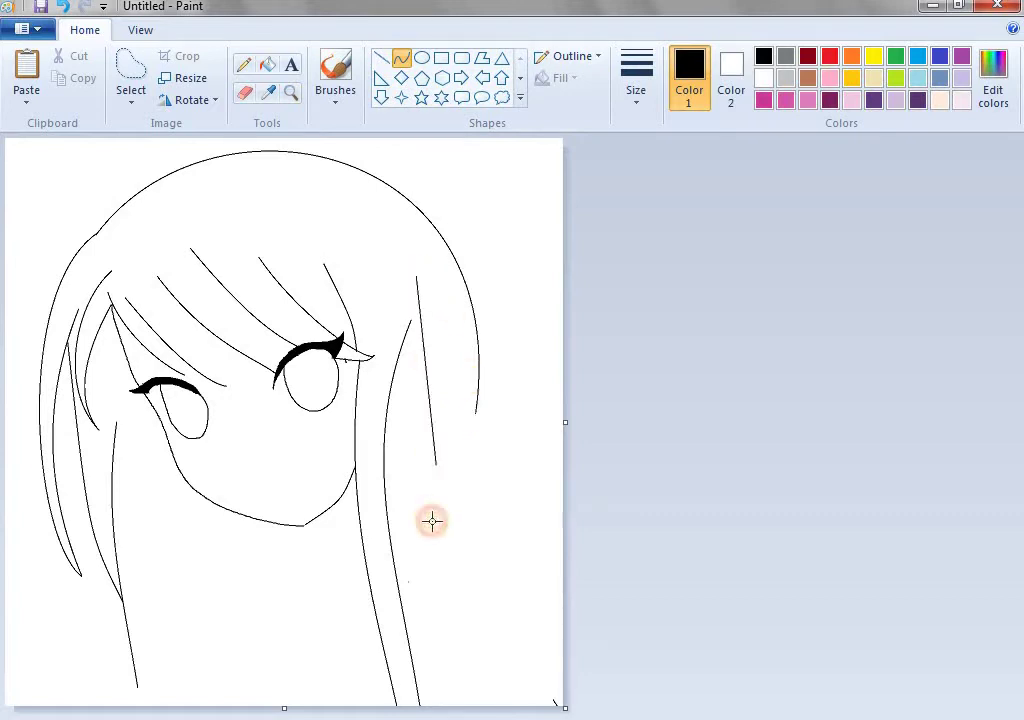
{"action": "mouse_move", "coordinate": [441, 395]}
{"action": "left_mouse_down"}
{"action": "mouse_move", "coordinate": [453, 487]}
{"action": "mouse_move", "coordinate": [417, 556]}
{"action": "left_mouse_up"}
{"action": "left_click", "coordinate": [524, 470]}
{"action": "left_click_drag", "start_coordinate": [453, 320], "coordinate": [475, 477]}
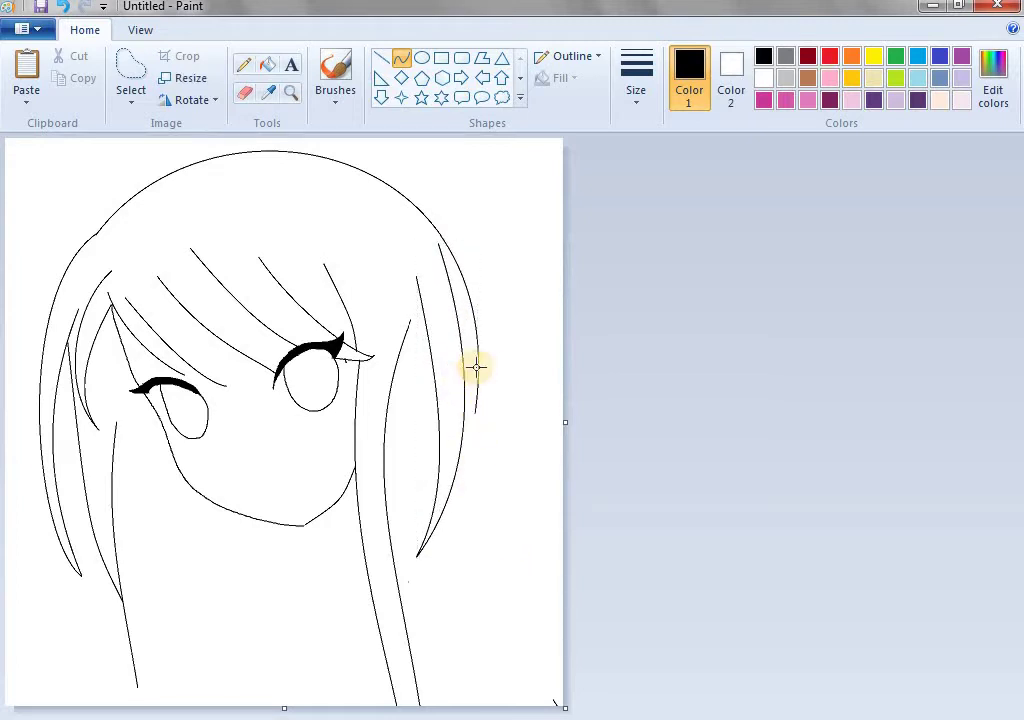
Draw a back hair strand from the head outline's right end out to the canvas's right edge, and erase the stray mark in the lower-right corner.
{"action": "left_click_drag", "start_coordinate": [476, 408], "coordinate": [469, 712]}
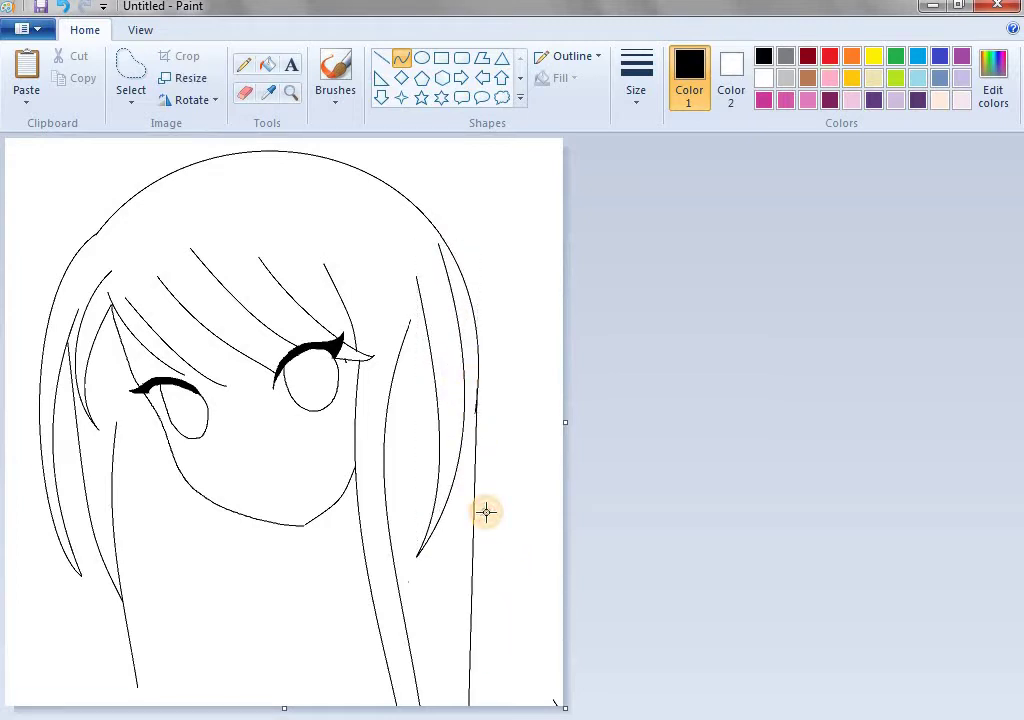
{"action": "left_click_drag", "start_coordinate": [473, 629], "coordinate": [640, 716]}
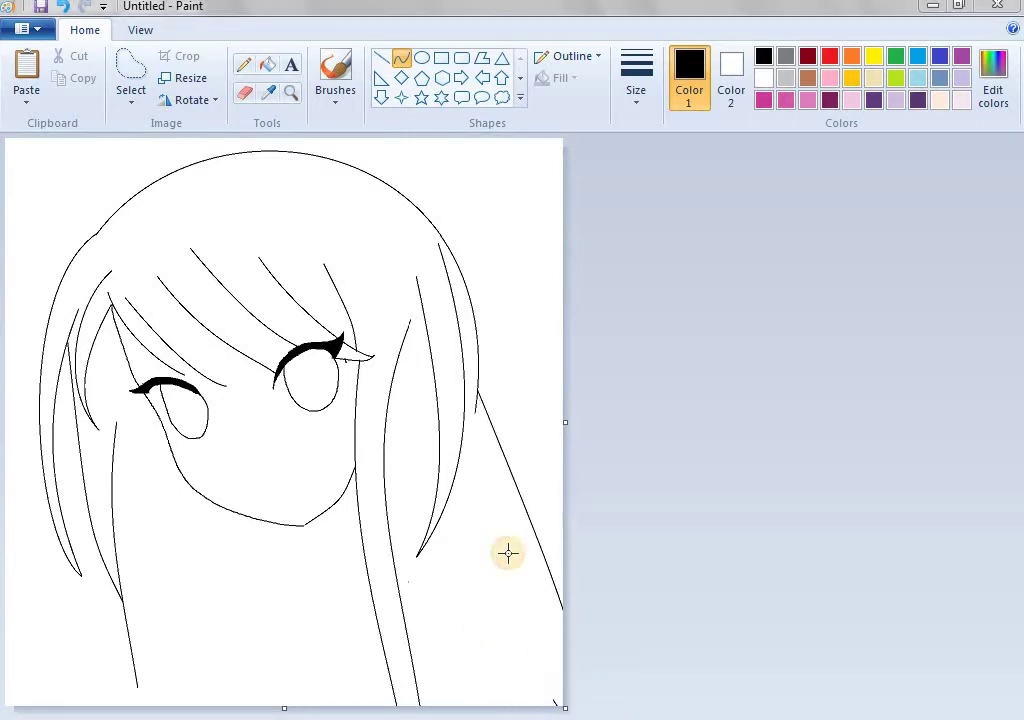
{"action": "left_click", "coordinate": [244, 93]}
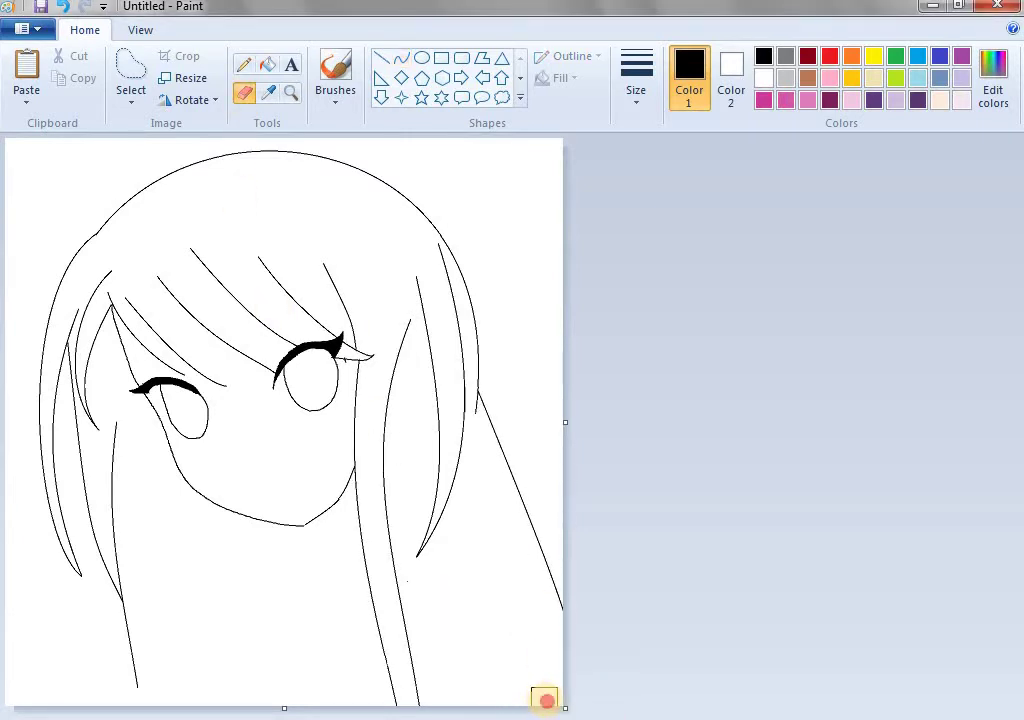
Draw an outward-bent curve from beside the right side lock down to near the canvas's lower-right corner, inside the back hair strand.
{"action": "left_click", "coordinate": [401, 58]}
{"action": "left_click_drag", "start_coordinate": [450, 503], "coordinate": [530, 688]}
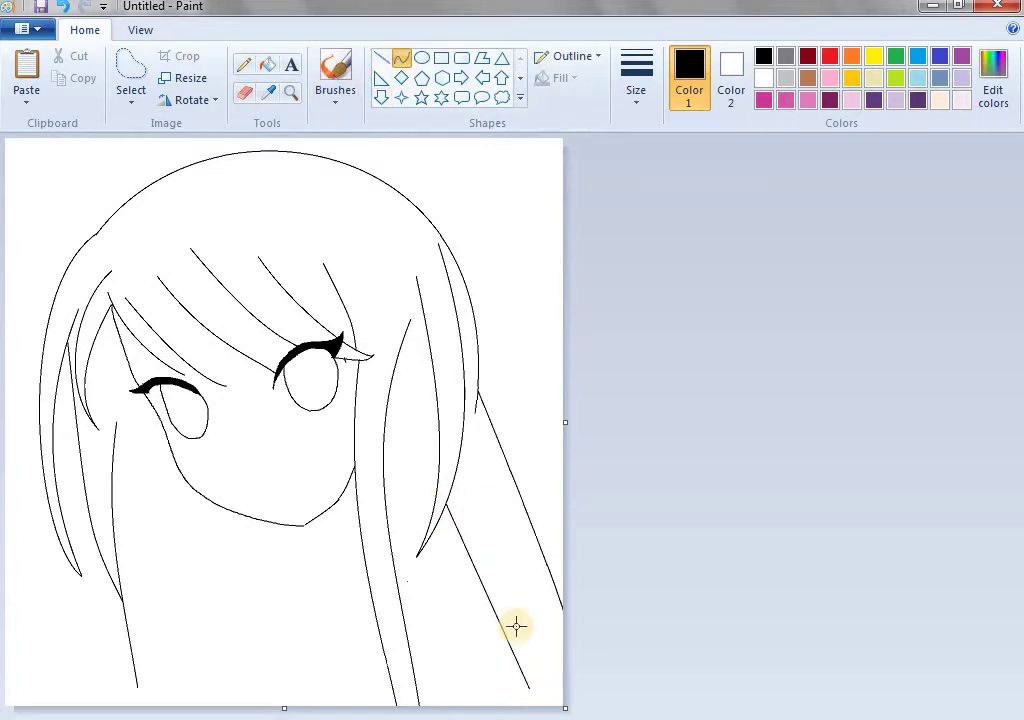
{"action": "left_click_drag", "start_coordinate": [516, 626], "coordinate": [511, 622]}
{"action": "left_click", "coordinate": [262, 561]}
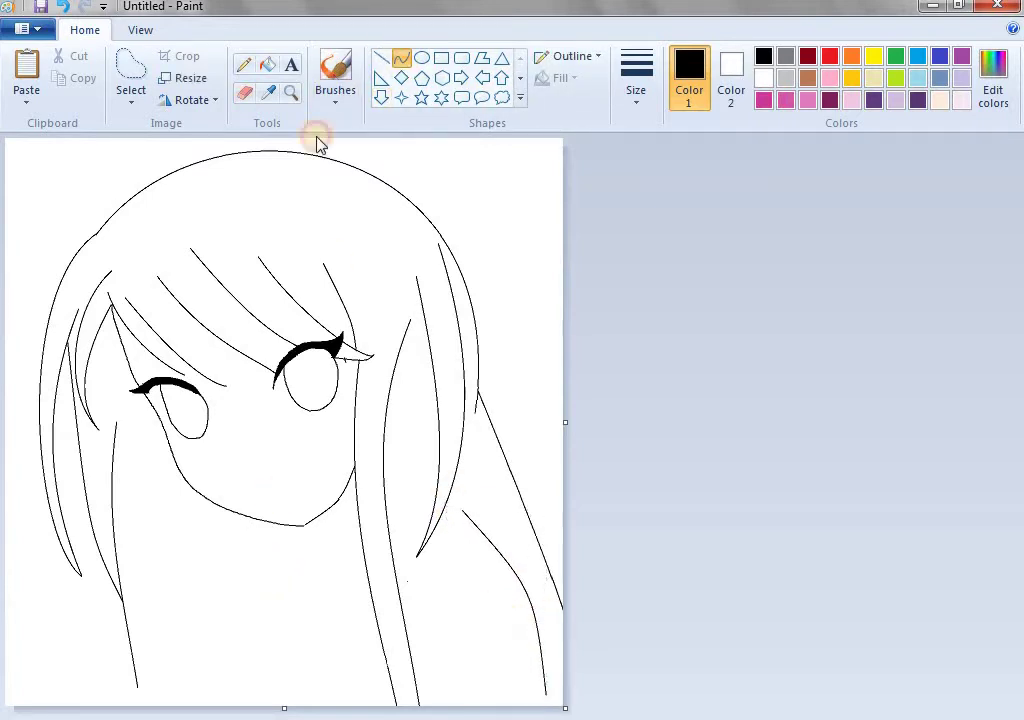
Try to sketch a fur collar outline freehand with the Pencil below the left side of the chin.
{"action": "left_click", "coordinate": [289, 95]}
{"action": "right_click", "coordinate": [287, 388]}
{"action": "left_click", "coordinate": [213, 359]}
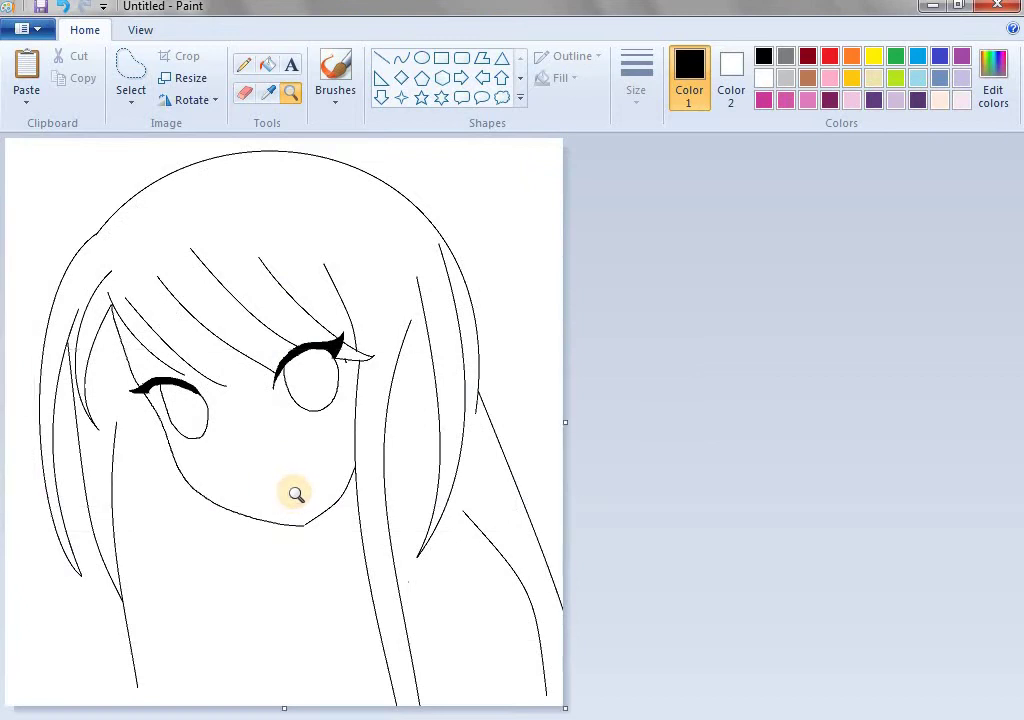
{"action": "left_click", "coordinate": [292, 491]}
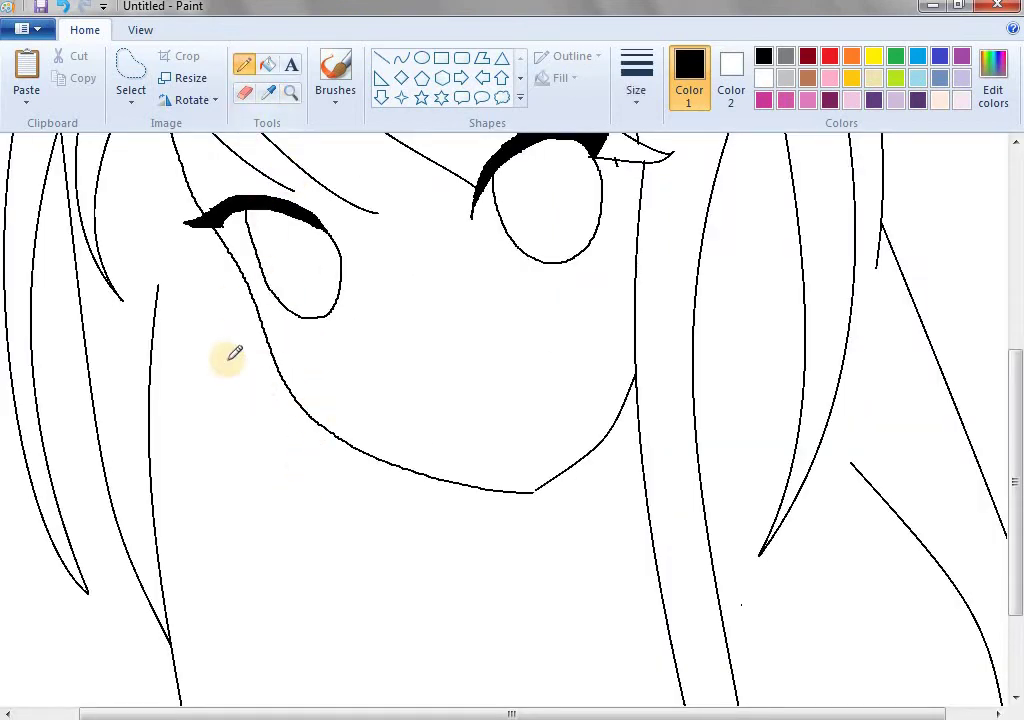
{"action": "left_click", "coordinate": [290, 93]}
{"action": "right_click", "coordinate": [265, 473]}
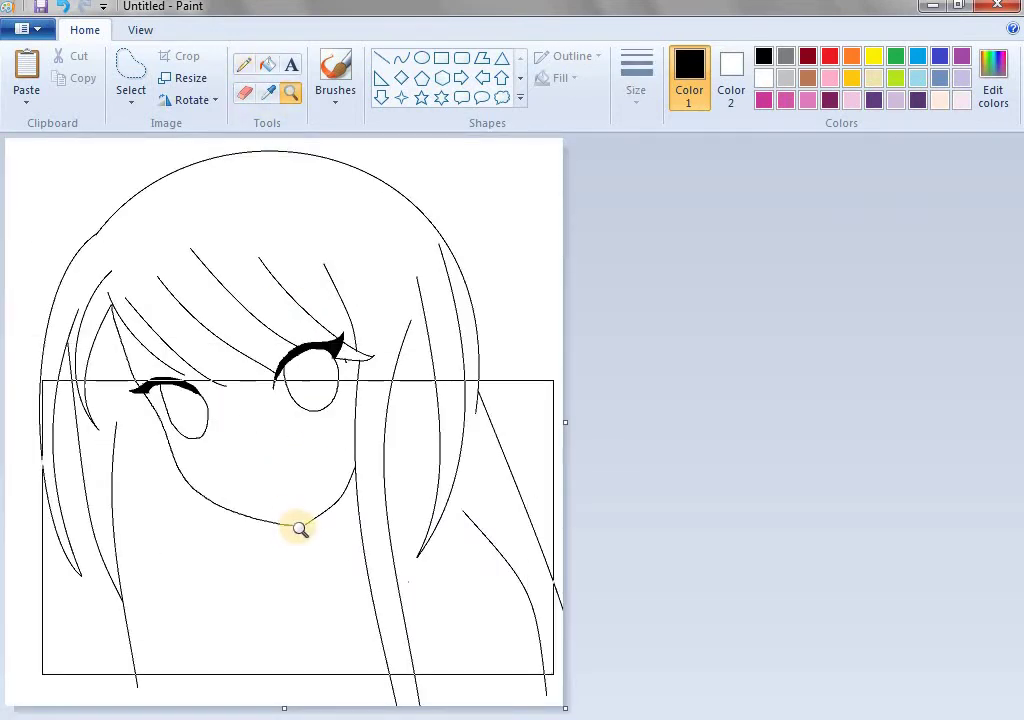
{"action": "left_click", "coordinate": [320, 570]}
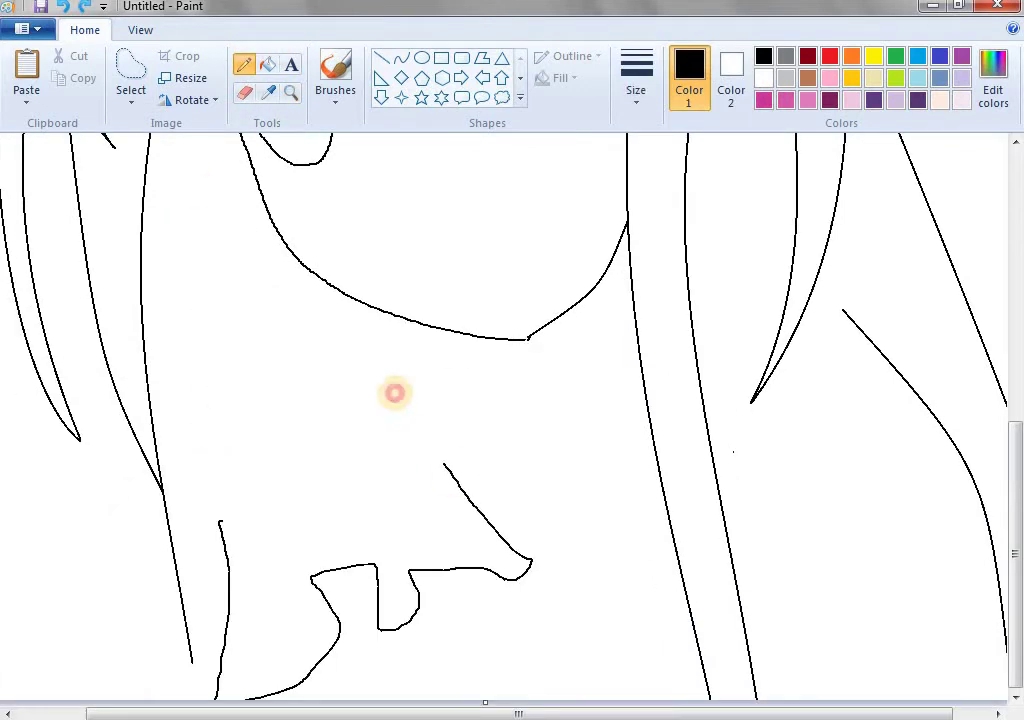
{"action": "mouse_move", "coordinate": [393, 393]}
{"action": "left_mouse_down"}
{"action": "mouse_move", "coordinate": [220, 312]}
{"action": "mouse_move", "coordinate": [196, 402]}
{"action": "mouse_move", "coordinate": [226, 533]}
{"action": "left_mouse_up"}
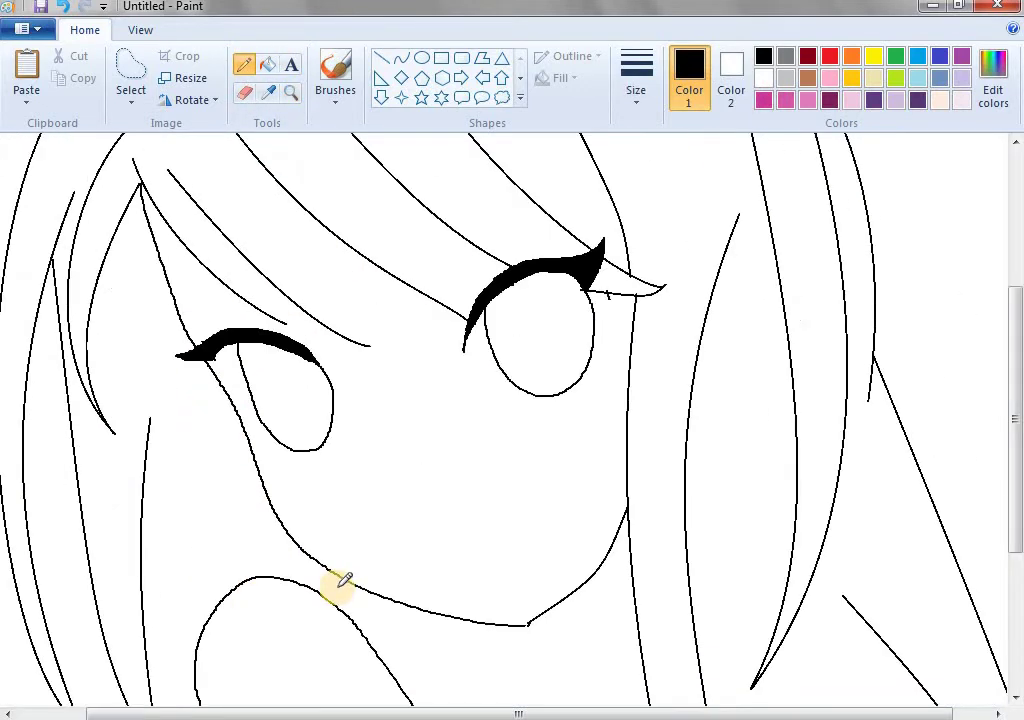
{"action": "scroll", "coordinate": [338, 587], "scroll_direction": "up", "scroll_amount": 3}
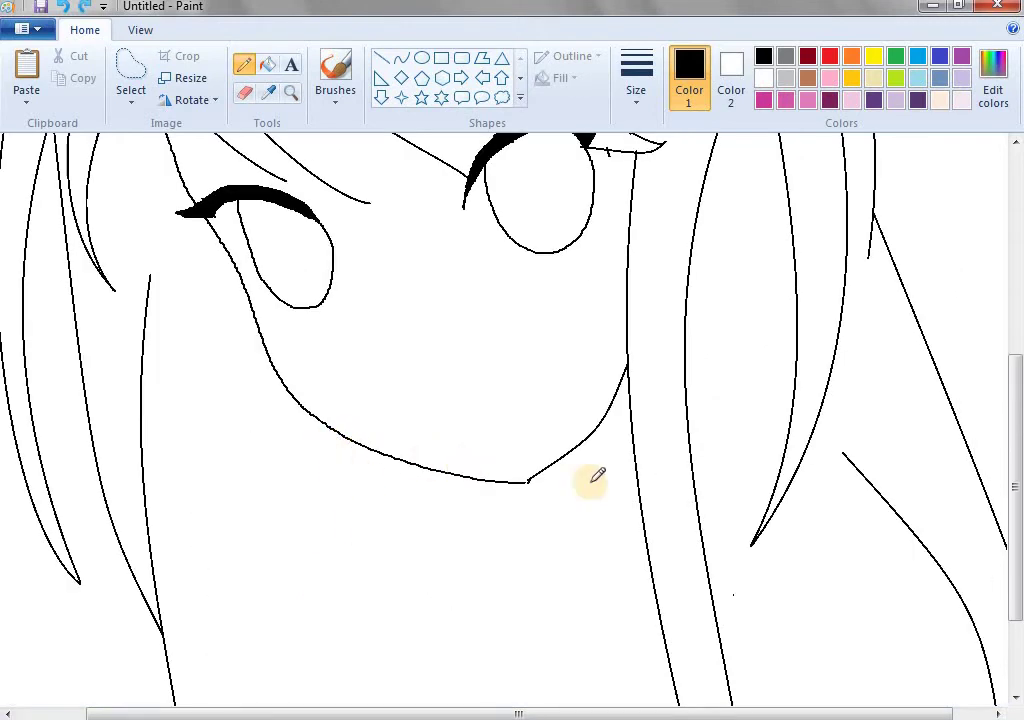
Touch up the chin tip with the Pencil and draw a short curved neck line down from the jaw left of the chin.
{"action": "scroll", "coordinate": [533, 473], "scroll_direction": "up", "scroll_amount": 3}
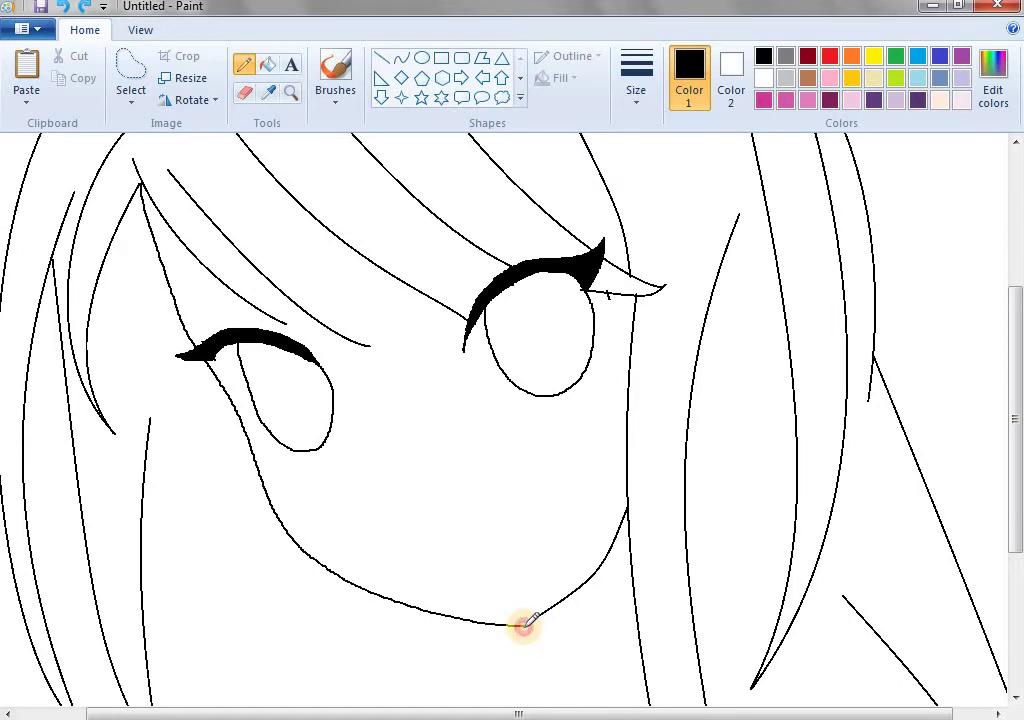
{"action": "scroll", "coordinate": [455, 484], "scroll_direction": "down", "scroll_amount": 6}
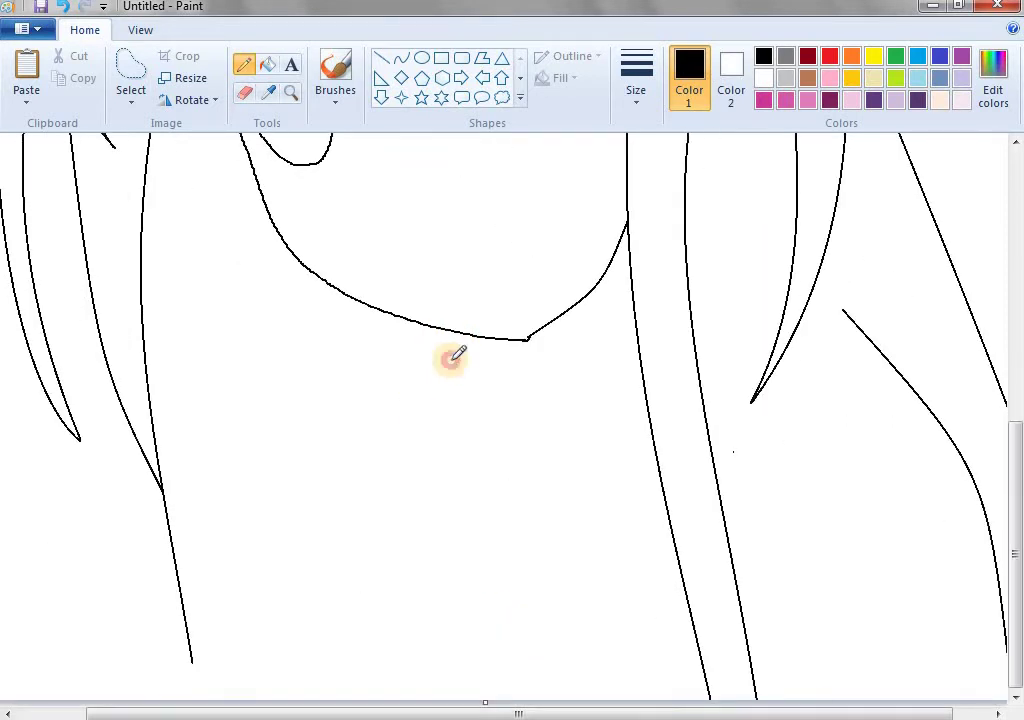
{"action": "left_click_drag", "start_coordinate": [443, 330], "coordinate": [418, 466]}
{"action": "scroll", "coordinate": [501, 517], "scroll_direction": "up", "scroll_amount": 6}
{"action": "scroll", "coordinate": [501, 517], "scroll_direction": "down", "scroll_amount": 6}
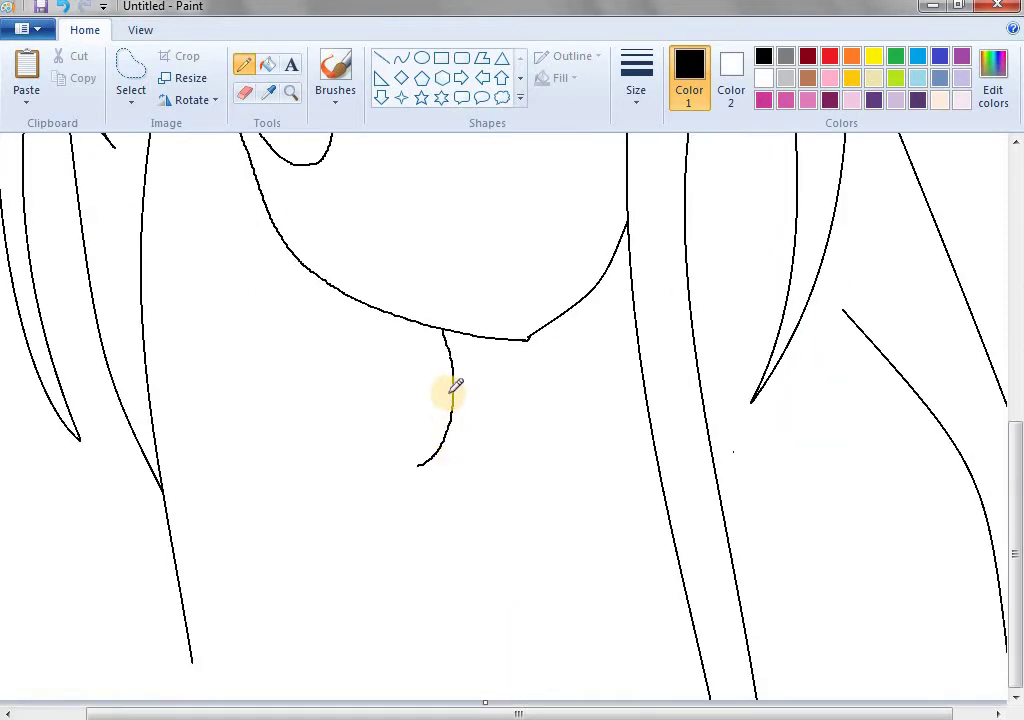
Draw the left half of a fur collar freehand, with jagged tufts along both sides from the neck line to the canvas bottom.
{"action": "mouse_move", "coordinate": [449, 366]}
{"action": "left_mouse_down"}
{"action": "mouse_move", "coordinate": [375, 395]}
{"action": "mouse_move", "coordinate": [292, 459]}
{"action": "mouse_move", "coordinate": [304, 536]}
{"action": "mouse_move", "coordinate": [358, 634]}
{"action": "left_mouse_up"}
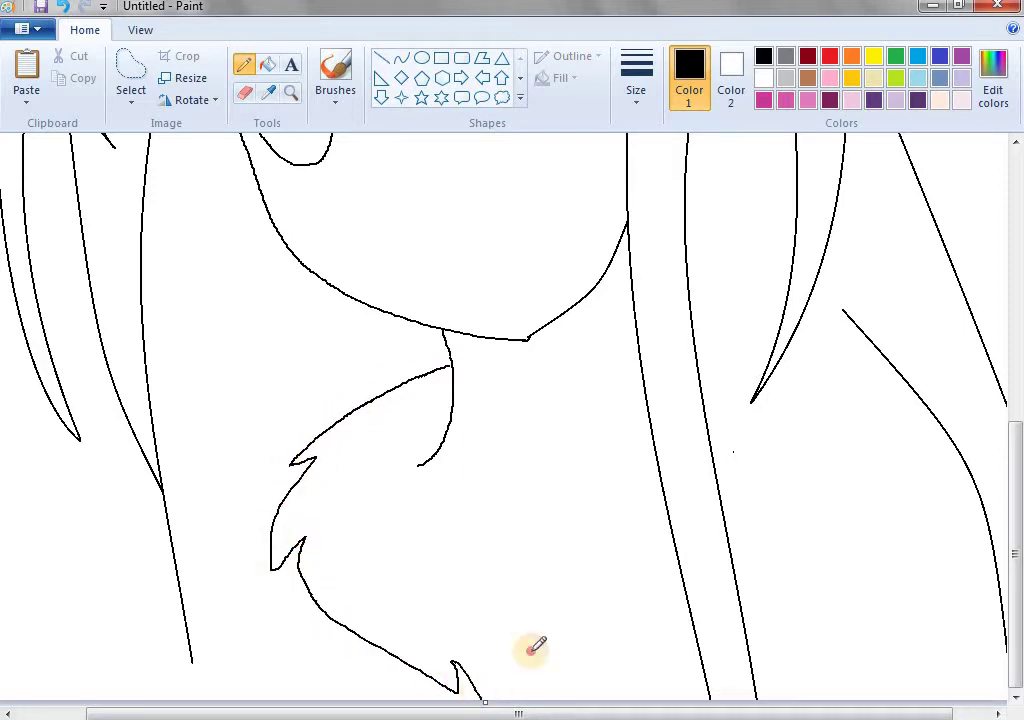
{"action": "mouse_move", "coordinate": [530, 652]}
{"action": "left_mouse_down"}
{"action": "mouse_move", "coordinate": [567, 672]}
{"action": "mouse_move", "coordinate": [482, 467]}
{"action": "mouse_move", "coordinate": [401, 462]}
{"action": "left_mouse_up"}
{"action": "scroll", "coordinate": [515, 491], "scroll_direction": "up", "scroll_amount": 5}
{"action": "scroll", "coordinate": [665, 414], "scroll_direction": "down", "scroll_amount": 5}
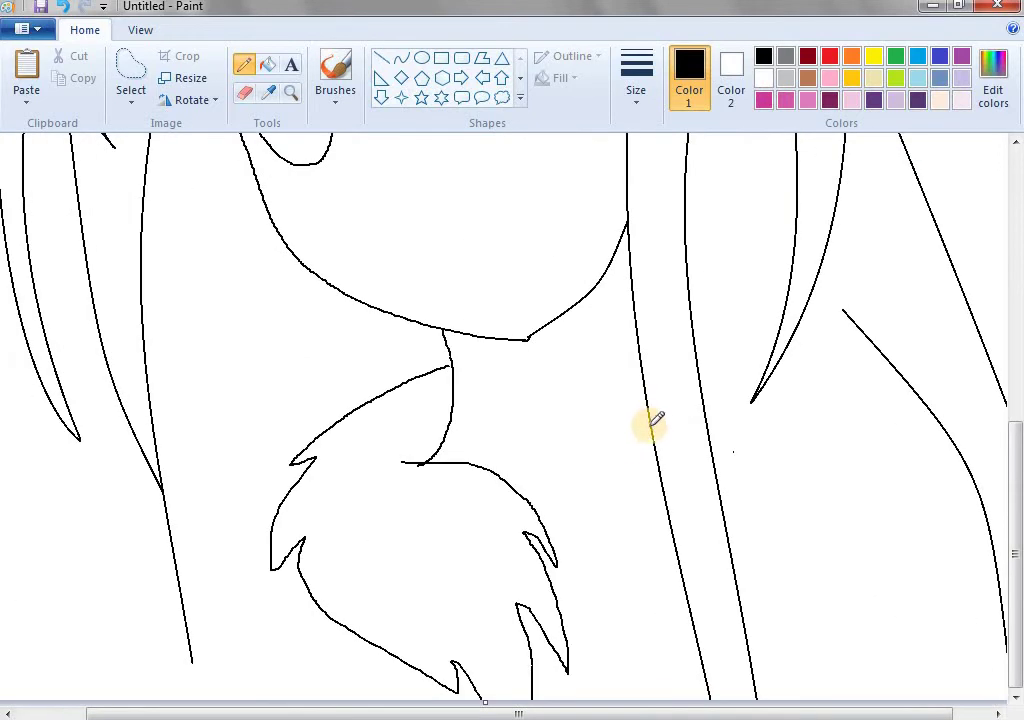
Draw the right half of the fur collar freehand, with jagged tufts on both sides of the long hair lock down to the canvas bottom.
{"action": "mouse_move", "coordinate": [652, 437]}
{"action": "left_mouse_down"}
{"action": "mouse_move", "coordinate": [635, 560]}
{"action": "mouse_move", "coordinate": [658, 553]}
{"action": "mouse_move", "coordinate": [656, 668]}
{"action": "left_mouse_up"}
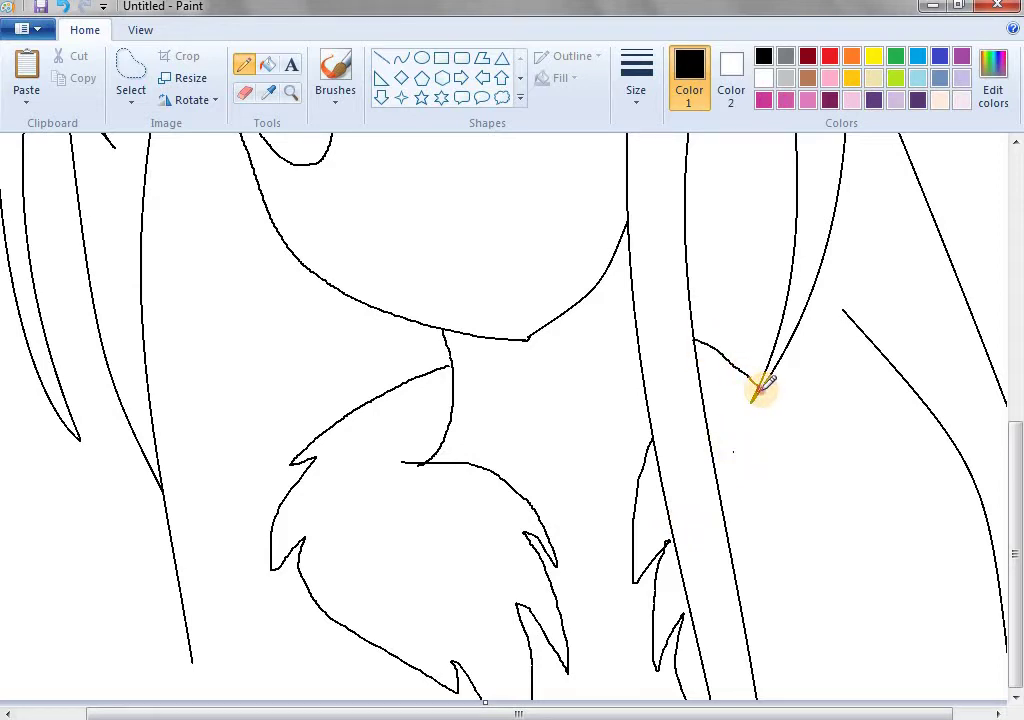
{"action": "mouse_move", "coordinate": [760, 390]}
{"action": "left_mouse_down"}
{"action": "mouse_move", "coordinate": [816, 480]}
{"action": "mouse_move", "coordinate": [810, 616]}
{"action": "mouse_move", "coordinate": [791, 601]}
{"action": "mouse_move", "coordinate": [763, 705]}
{"action": "left_mouse_up"}
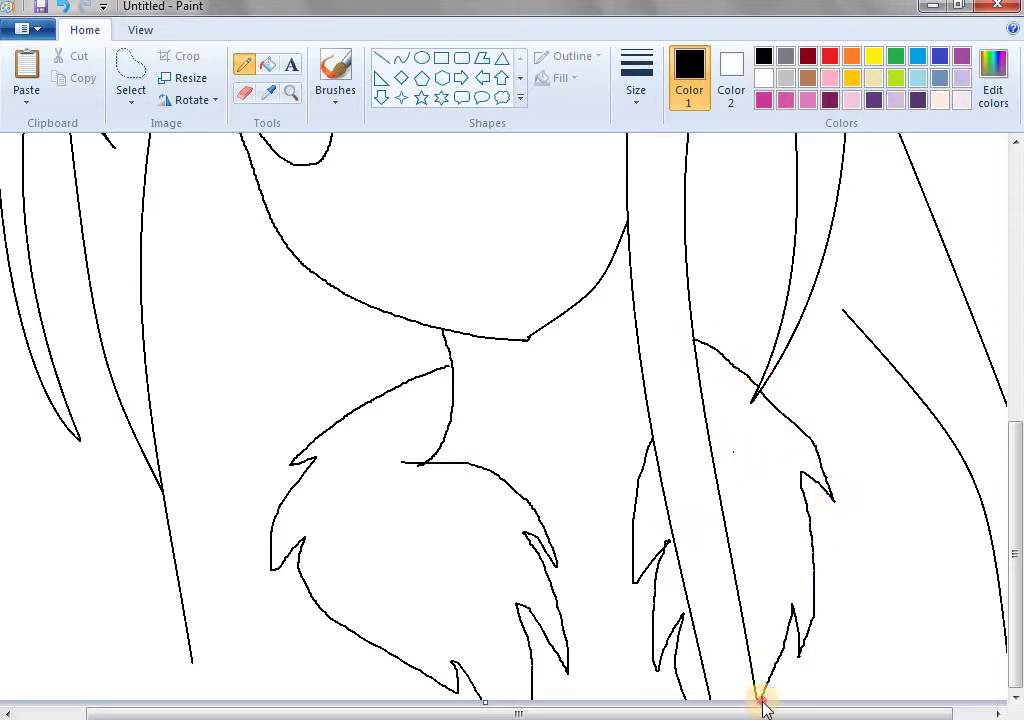
{"action": "left_click", "coordinate": [287, 103]}
{"action": "right_click", "coordinate": [265, 405]}
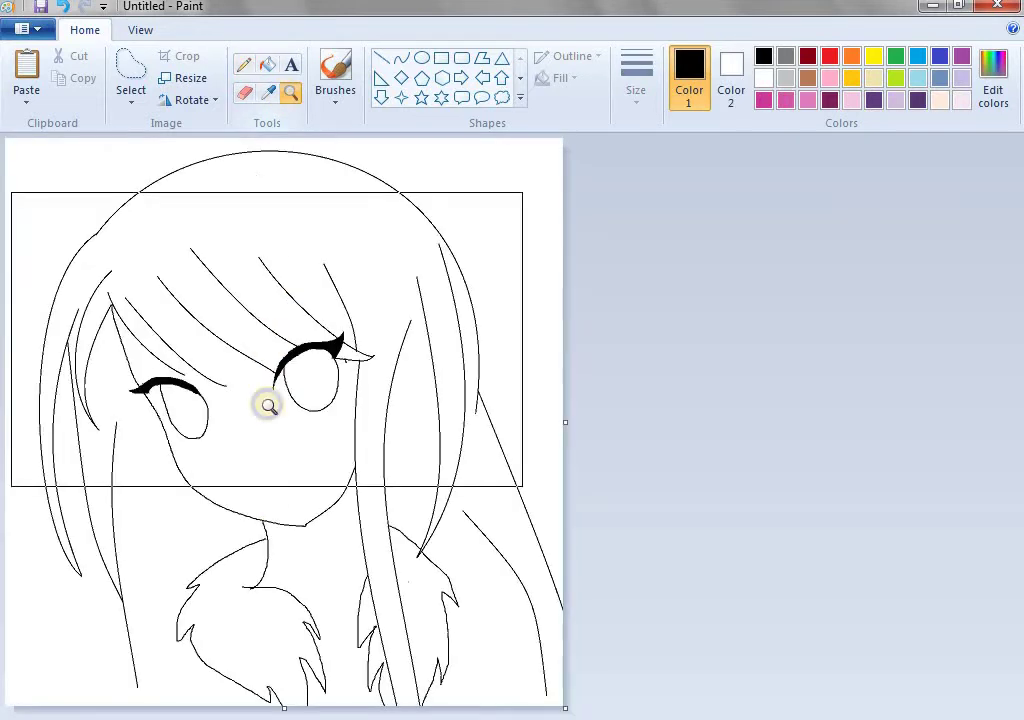
{"action": "left_click", "coordinate": [277, 530]}
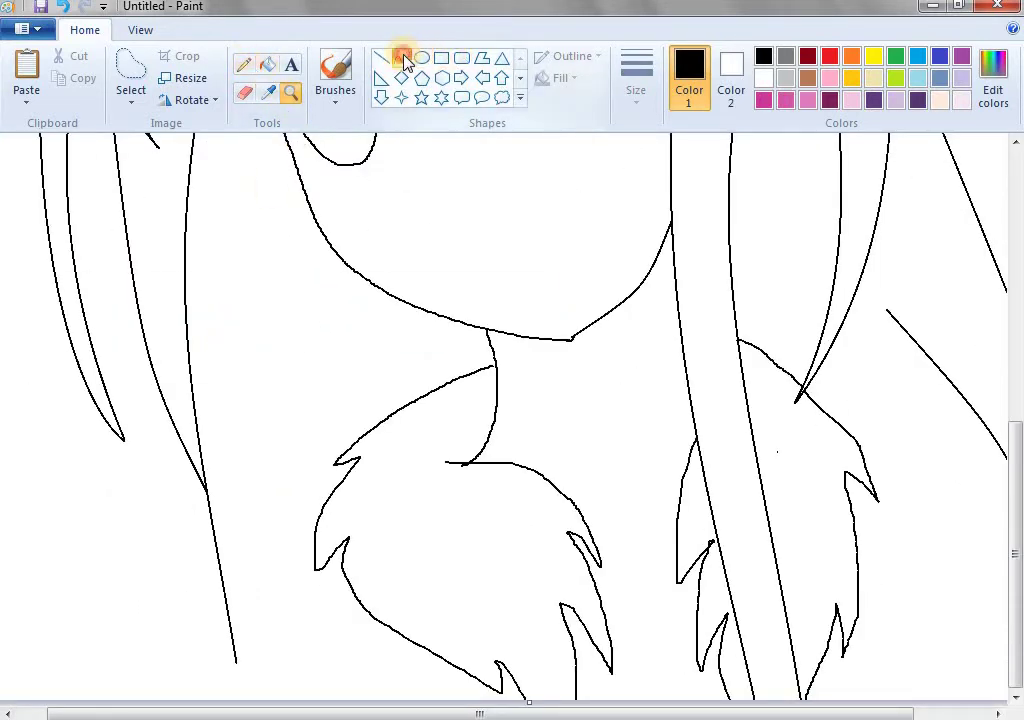
Draw both shoulder outlines freehand from the fur collar to the canvas bottom and erase the hair strand ends that cross below them.
{"action": "left_click", "coordinate": [402, 58]}
{"action": "left_click_drag", "start_coordinate": [176, 647], "coordinate": [75, 699]}
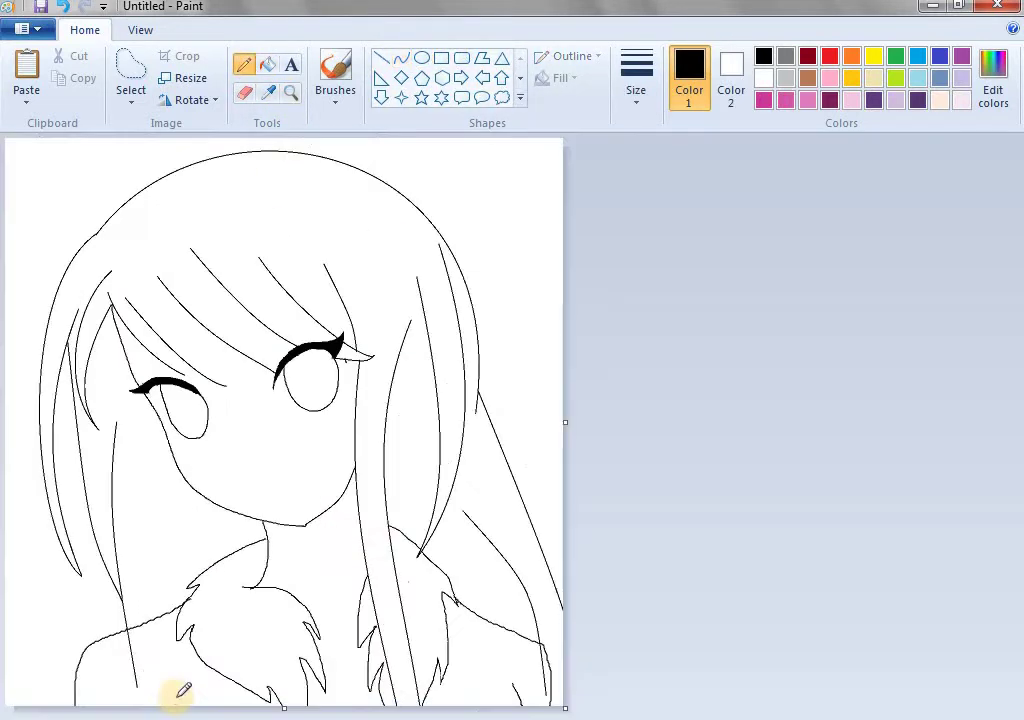
{"action": "left_click", "coordinate": [289, 96]}
{"action": "left_click", "coordinate": [224, 532]}
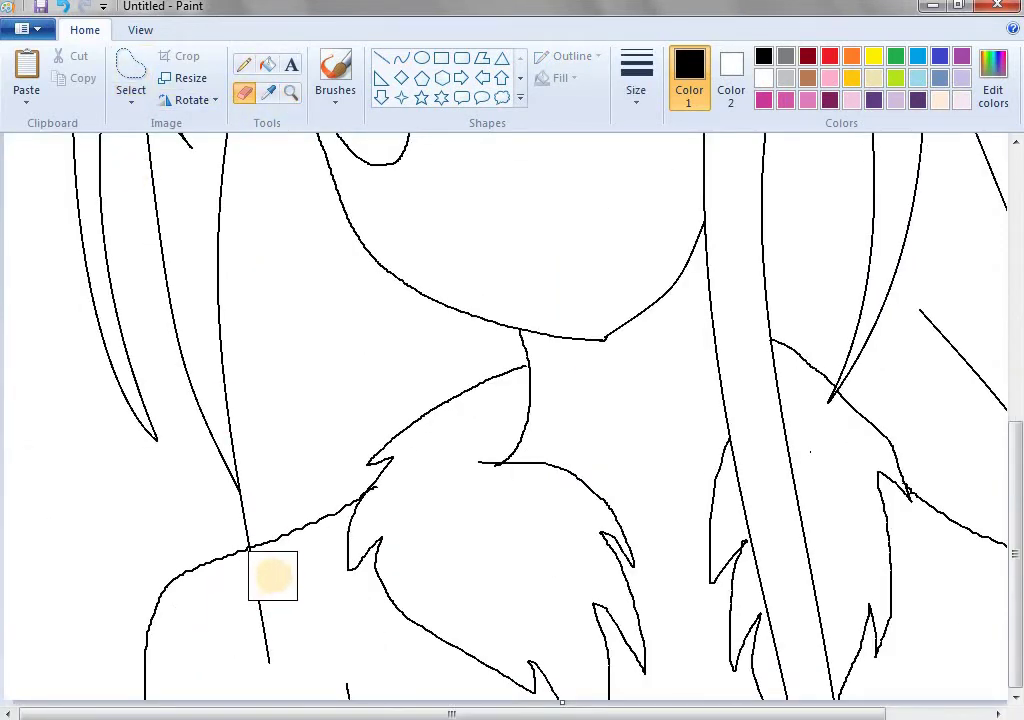
{"action": "left_click_drag", "start_coordinate": [457, 713], "coordinate": [560, 713]}
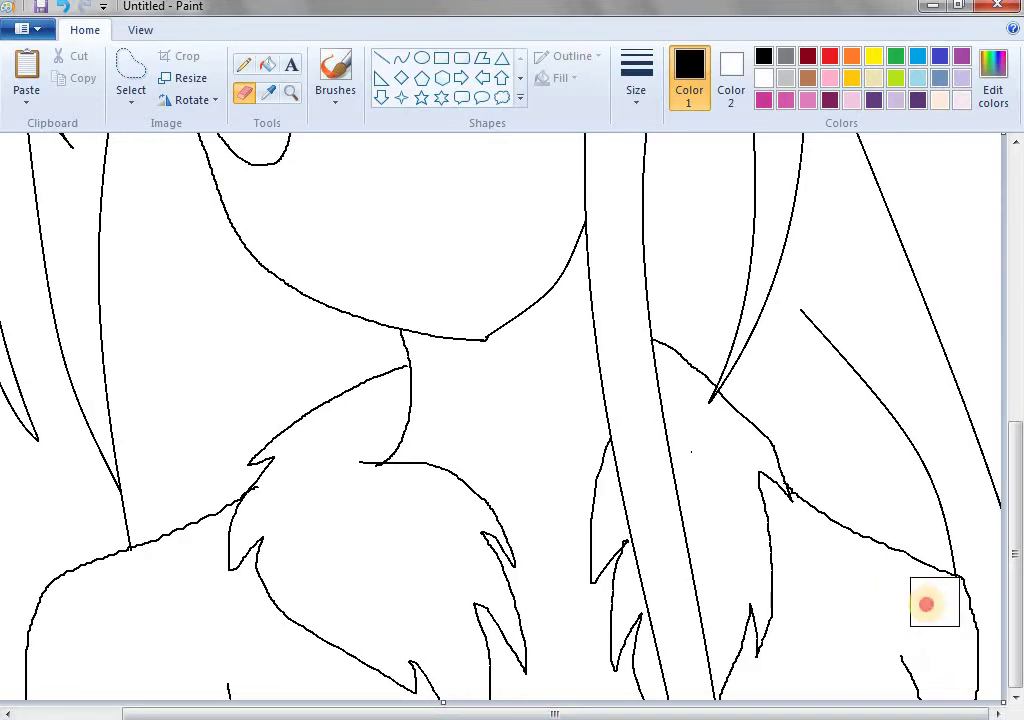
Draw a long, nearly vertical hair strand with the Curve tool beside the left jaw, running down toward the shoulder.
{"action": "scroll", "coordinate": [475, 379], "scroll_direction": "up", "scroll_amount": 3}
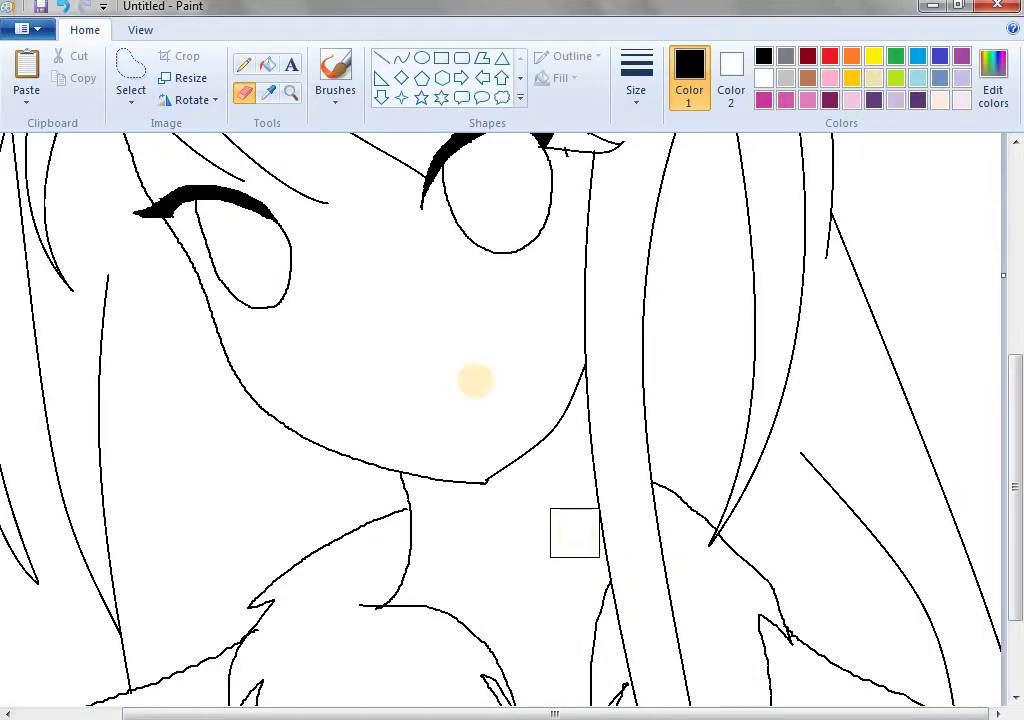
{"action": "scroll", "coordinate": [336, 338], "scroll_direction": "down", "scroll_amount": 2}
{"action": "left_click", "coordinate": [403, 66]}
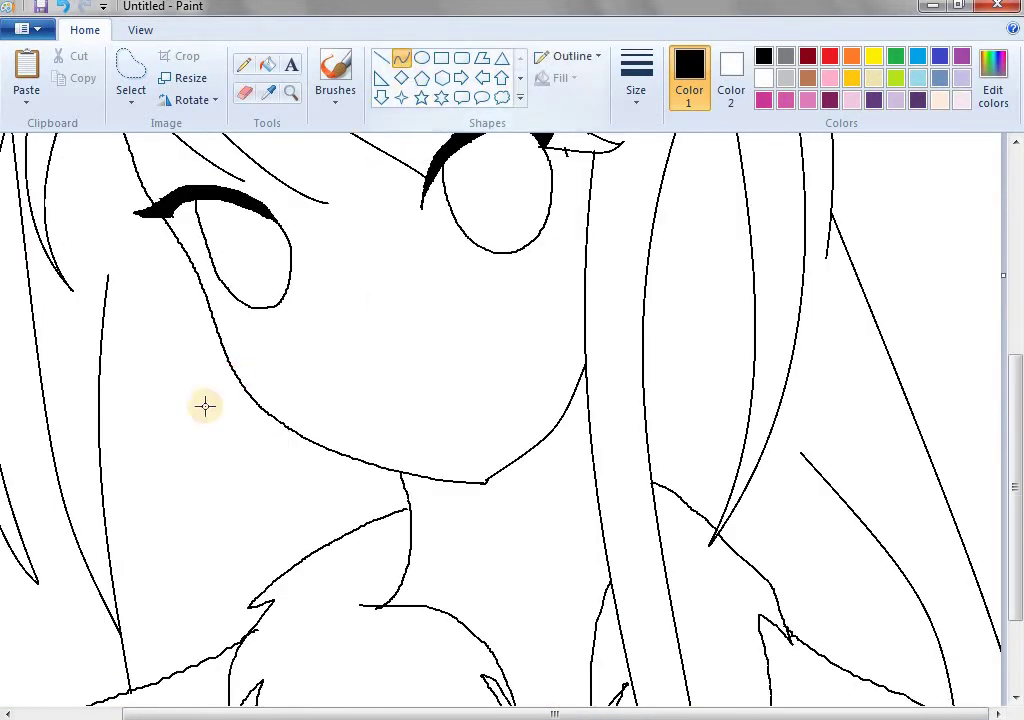
{"action": "left_click_drag", "start_coordinate": [215, 365], "coordinate": [228, 597]}
Draw a short curved crease above the left eyelid and a small hooked nose line in the middle of the face.
{"action": "scroll", "coordinate": [418, 177], "scroll_direction": "up", "scroll_amount": 3}
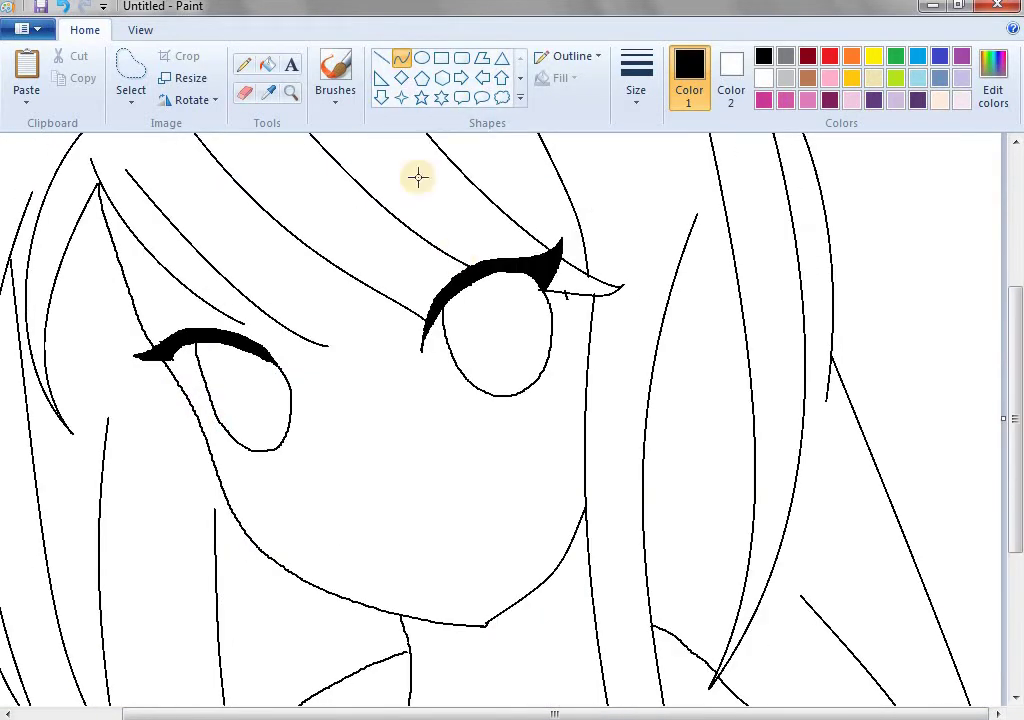
{"action": "left_click_drag", "start_coordinate": [213, 312], "coordinate": [153, 323]}
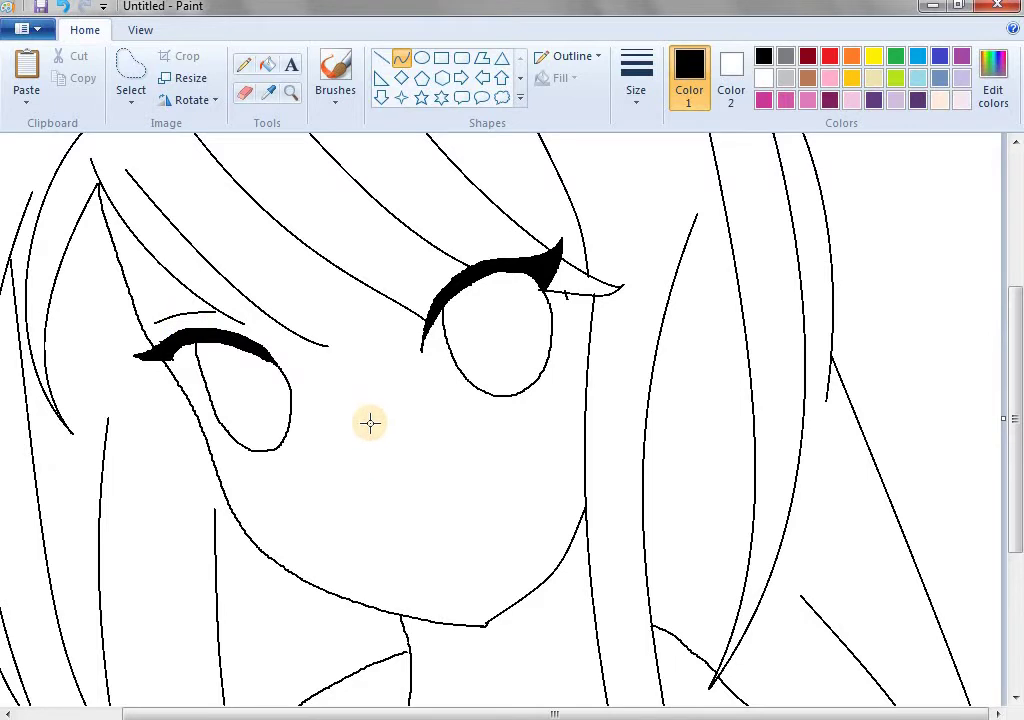
{"action": "left_click_drag", "start_coordinate": [377, 438], "coordinate": [397, 493]}
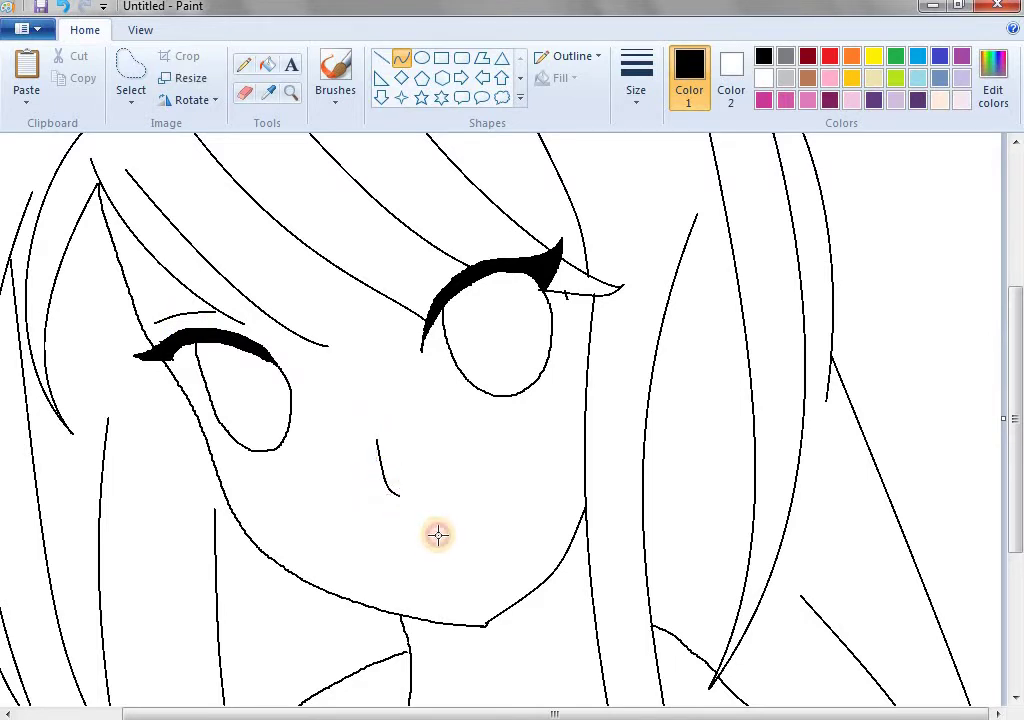
Draw a slanted smile curve above the chin, shift it slightly down, and erase its middle to leave two short mouth strokes.
{"action": "left_click_drag", "start_coordinate": [391, 557], "coordinate": [481, 516]}
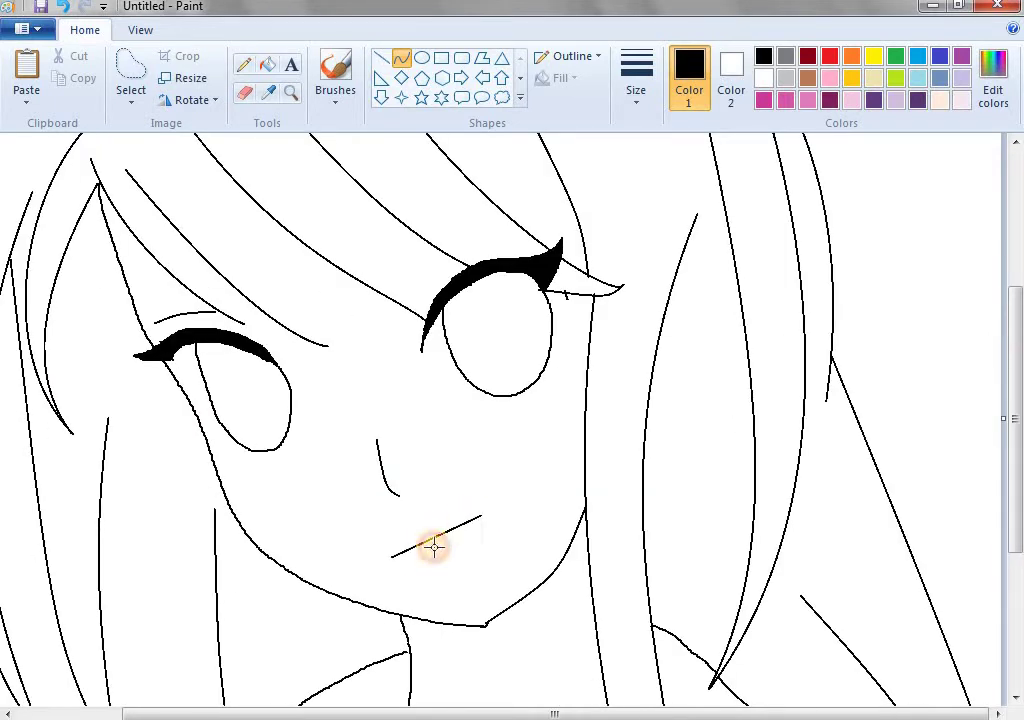
{"action": "key", "text": "ctrl+z"}
{"action": "left_click_drag", "start_coordinate": [389, 557], "coordinate": [489, 501]}
{"action": "left_click", "coordinate": [432, 558]}
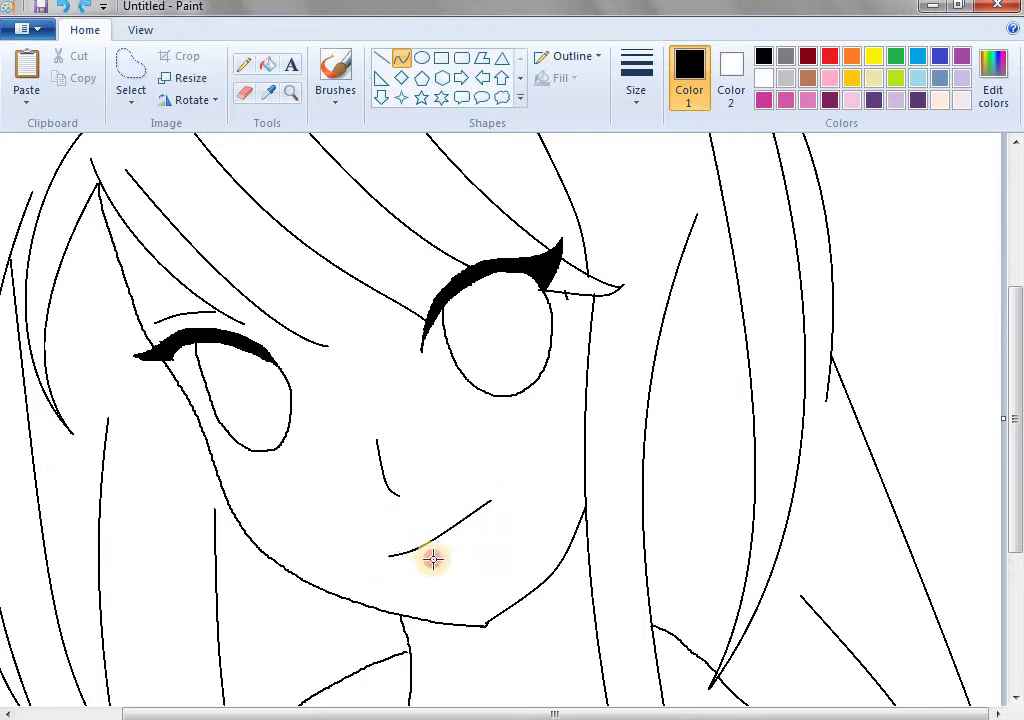
{"action": "left_click_drag", "start_coordinate": [432, 558], "coordinate": [475, 540]}
{"action": "left_click_drag", "start_coordinate": [487, 497], "coordinate": [487, 515]}
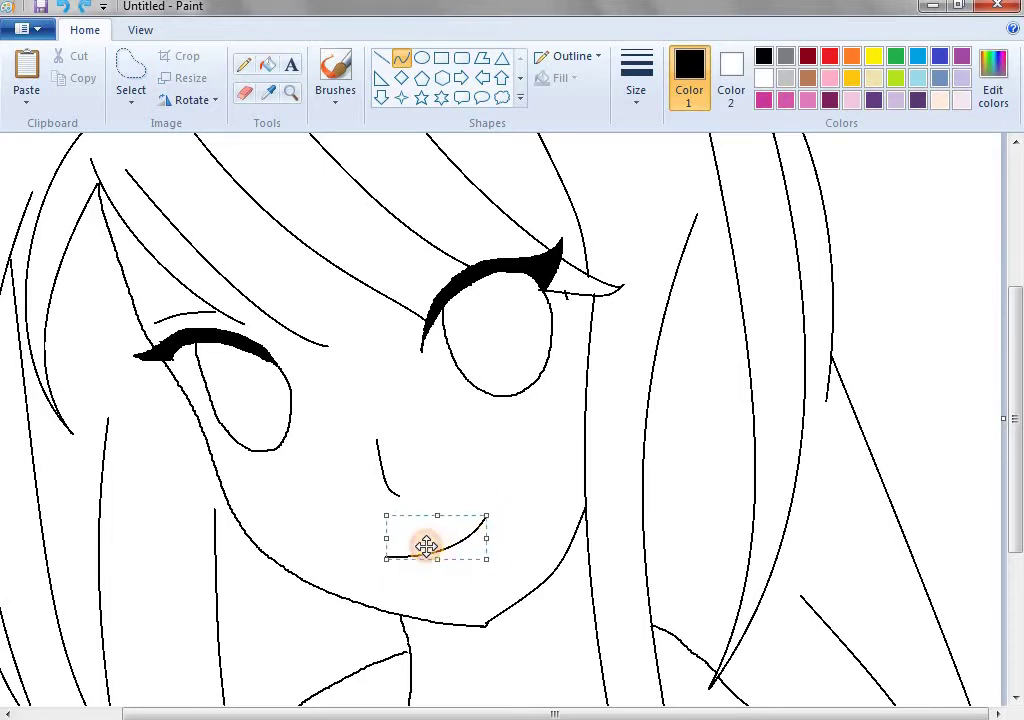
{"action": "left_click_drag", "start_coordinate": [426, 545], "coordinate": [426, 556]}
{"action": "left_click", "coordinate": [491, 567]}
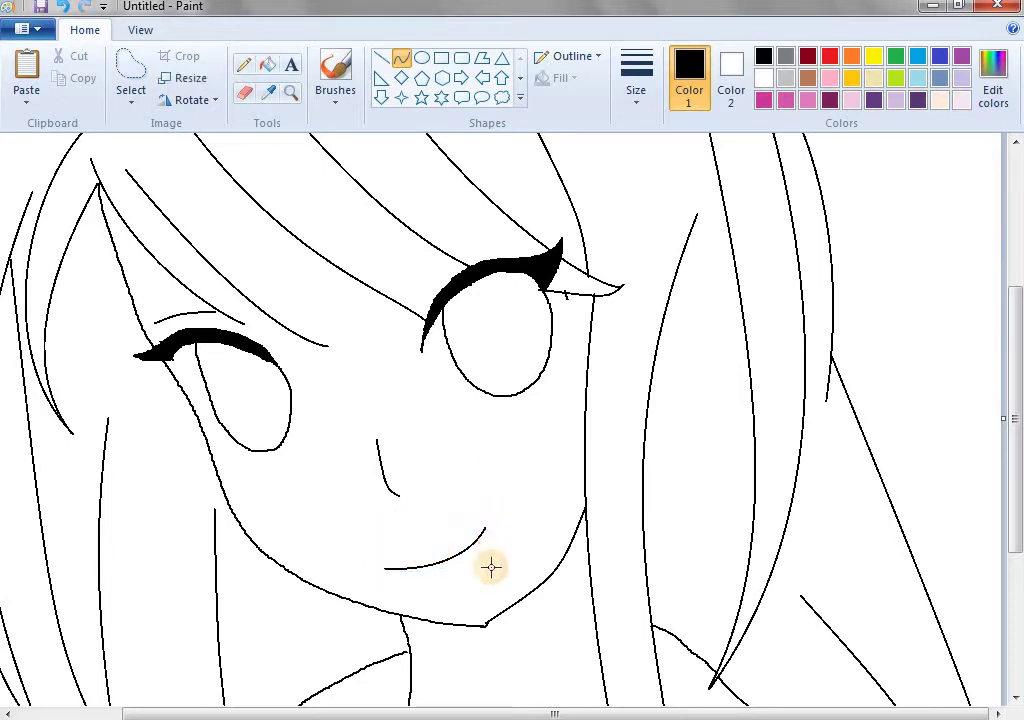
{"action": "left_click", "coordinate": [243, 95]}
{"action": "left_click_drag", "start_coordinate": [414, 489], "coordinate": [434, 583]}
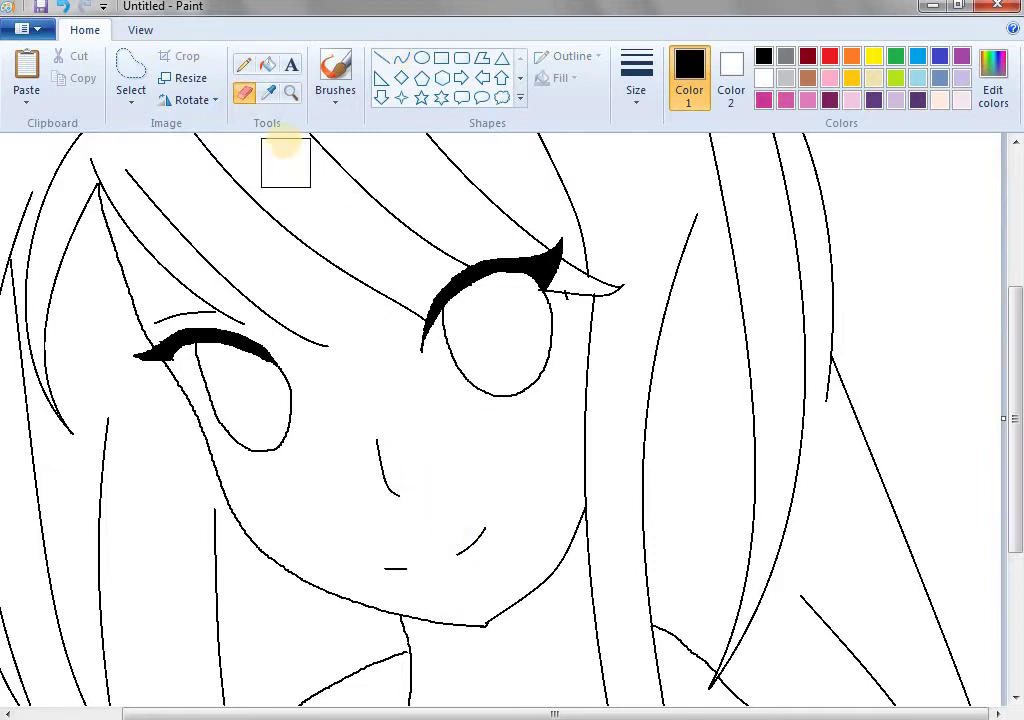
Add two curves to the left bangs that close the hair strands into pointed tips above the left eye.
{"action": "left_click", "coordinate": [291, 94]}
{"action": "right_click", "coordinate": [329, 400]}
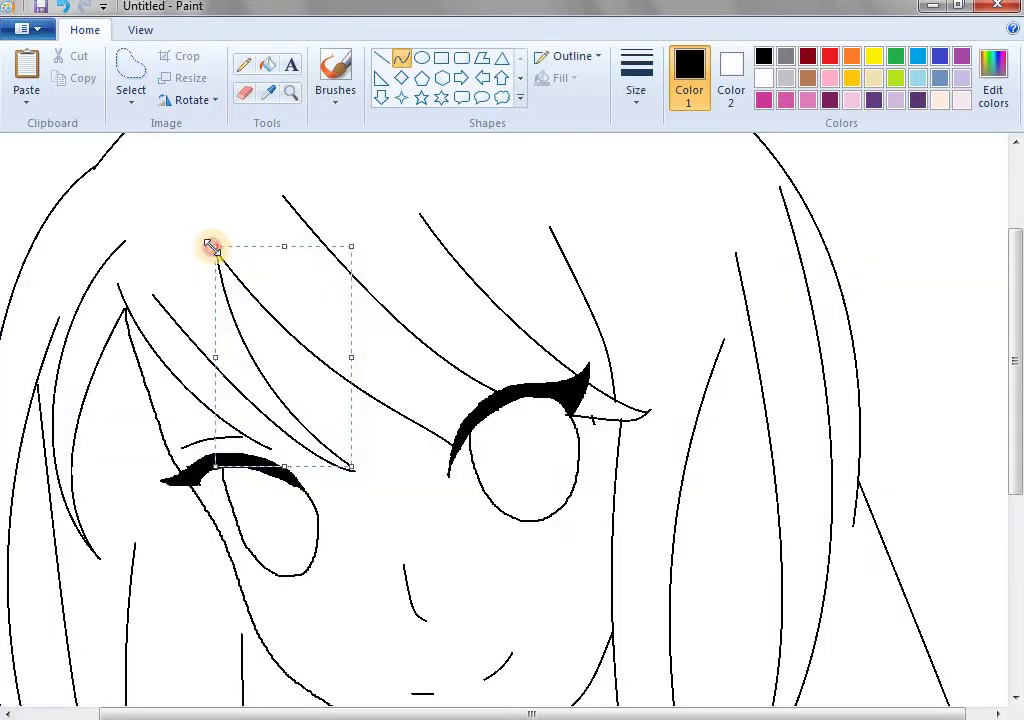
{"action": "left_click", "coordinate": [228, 376]}
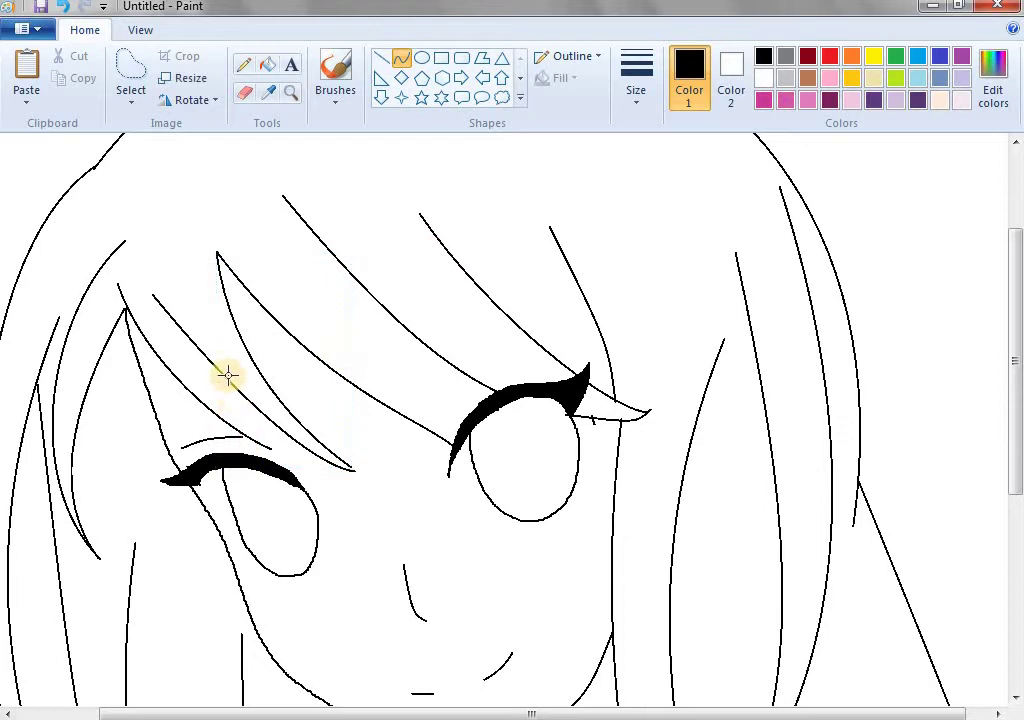
{"action": "left_click_drag", "start_coordinate": [217, 368], "coordinate": [268, 451]}
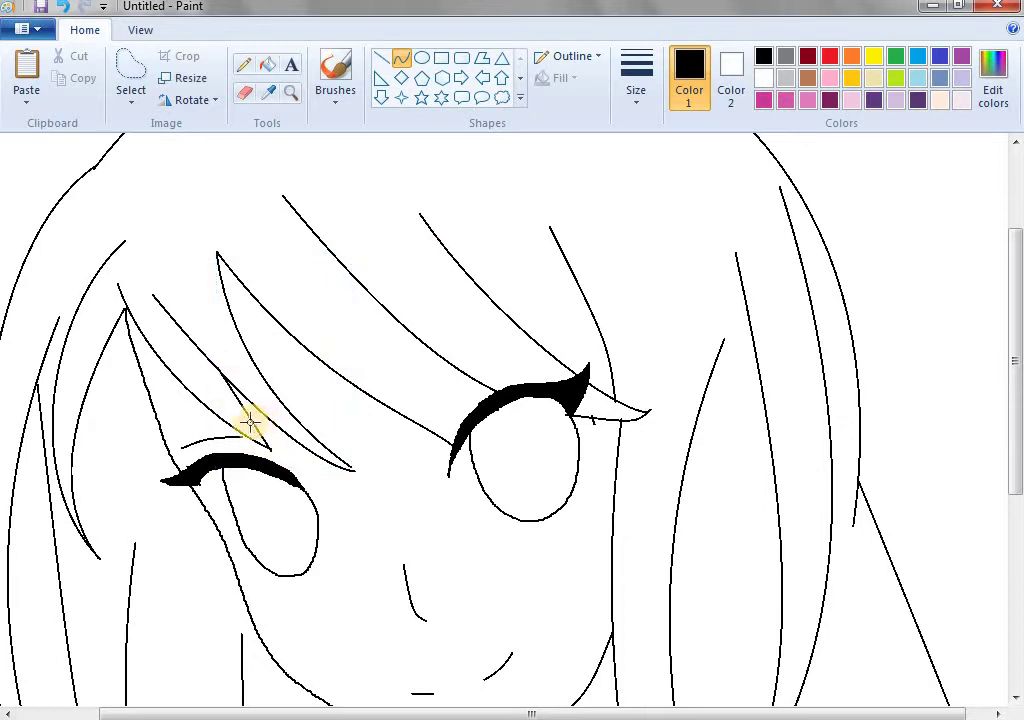
Erase the bulging left side of the hair and redraw it with smoother curves running down to the left shoulder.
{"action": "left_click", "coordinate": [291, 92]}
{"action": "right_click", "coordinate": [338, 290]}
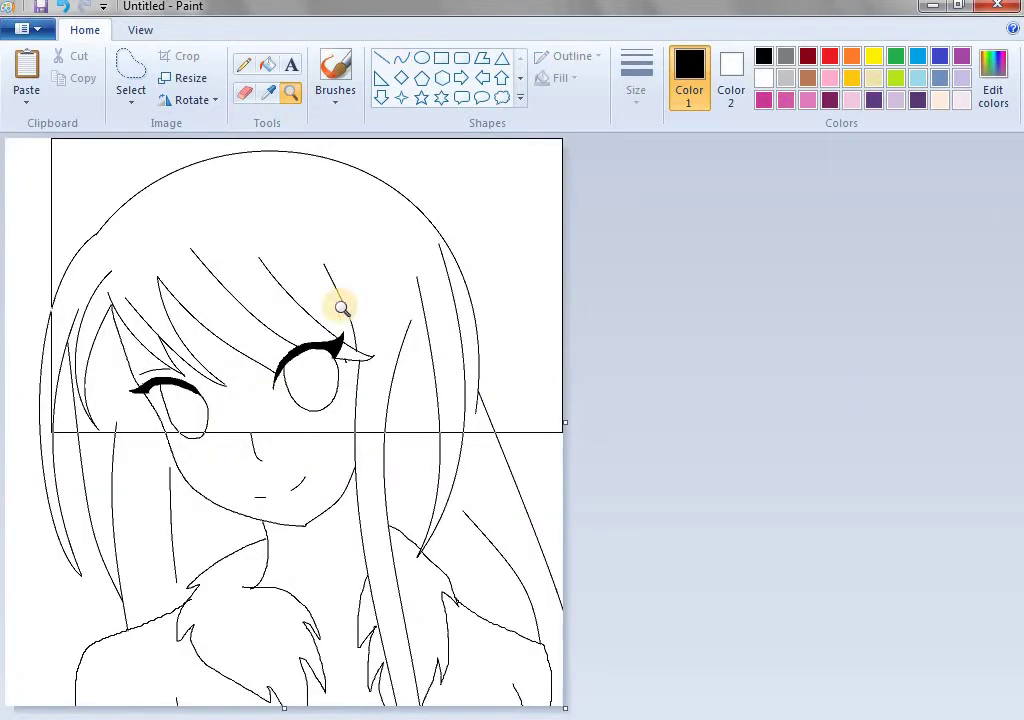
{"action": "right_click", "coordinate": [327, 487]}
{"action": "left_click", "coordinate": [133, 320]}
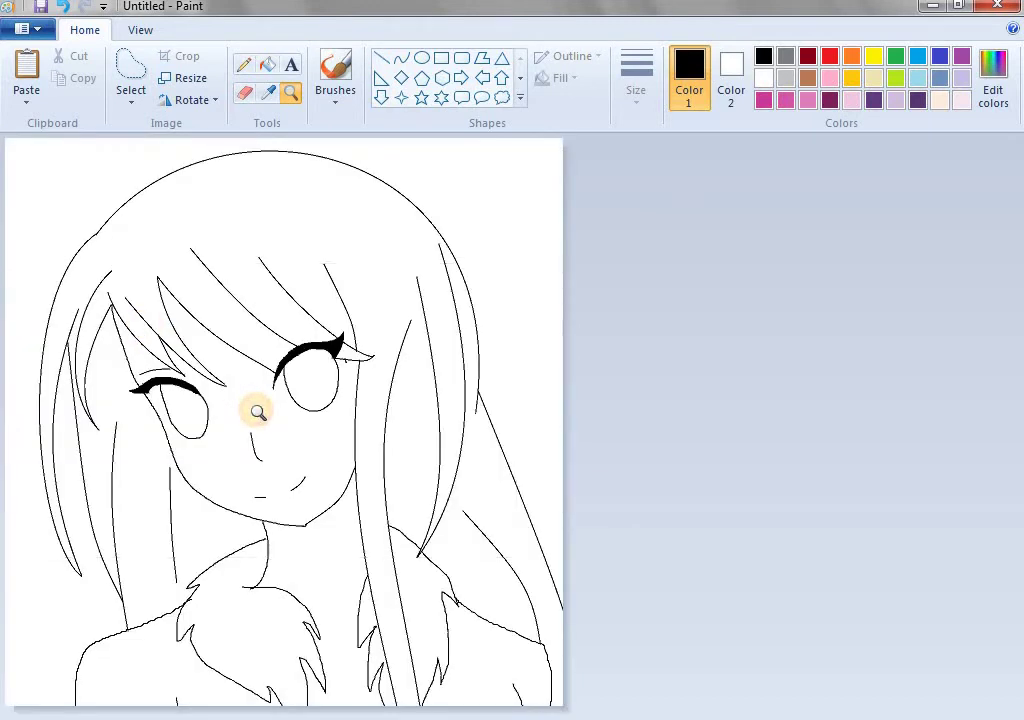
{"action": "left_click", "coordinate": [244, 92]}
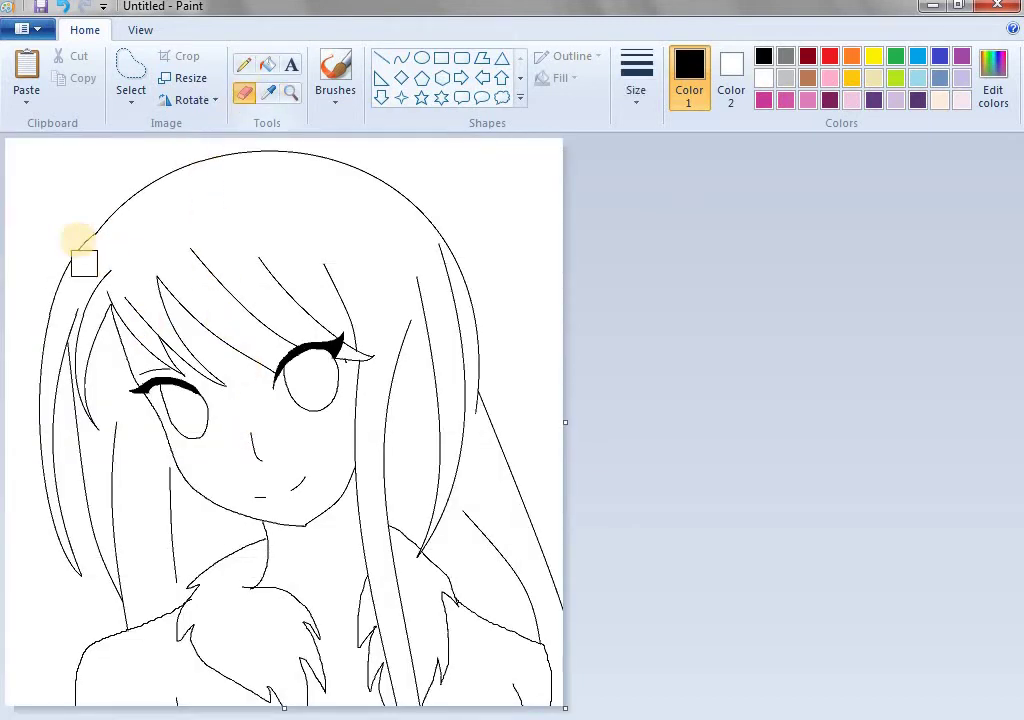
{"action": "mouse_move", "coordinate": [85, 263]}
{"action": "left_mouse_down"}
{"action": "mouse_move", "coordinate": [91, 439]}
{"action": "mouse_move", "coordinate": [42, 237]}
{"action": "mouse_move", "coordinate": [80, 569]}
{"action": "mouse_move", "coordinate": [57, 229]}
{"action": "mouse_move", "coordinate": [70, 289]}
{"action": "left_mouse_up"}
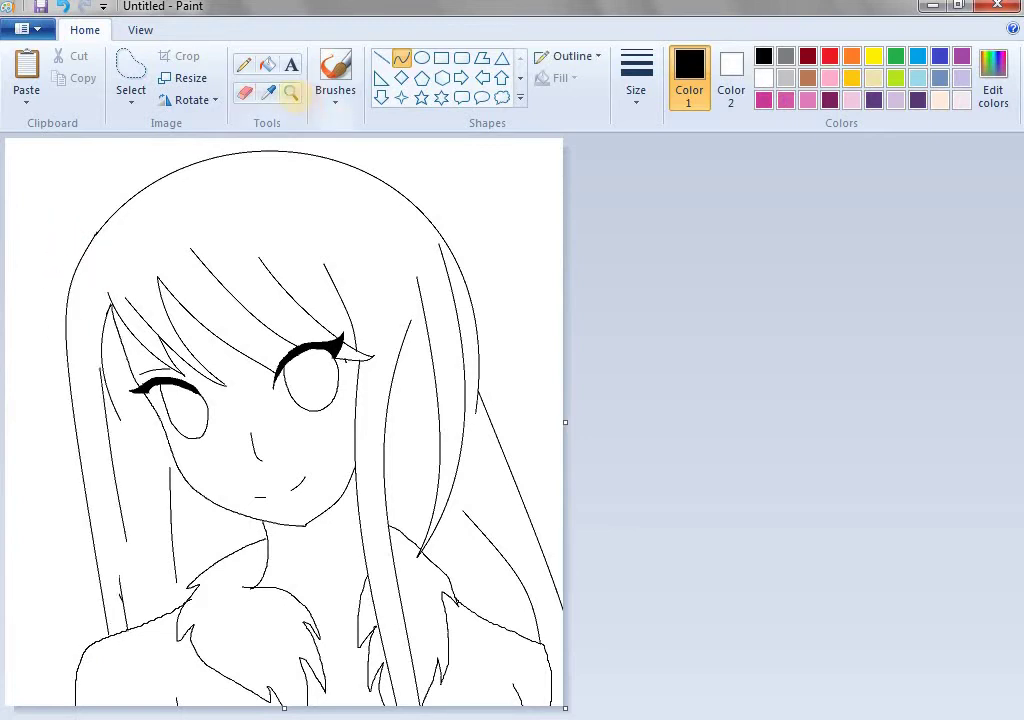
Choose a thicker Pencil size and draw a short curved neckline between the two halves of the fur collar.
{"action": "left_click", "coordinate": [290, 92]}
{"action": "left_click", "coordinate": [293, 279]}
{"action": "right_click", "coordinate": [315, 235]}
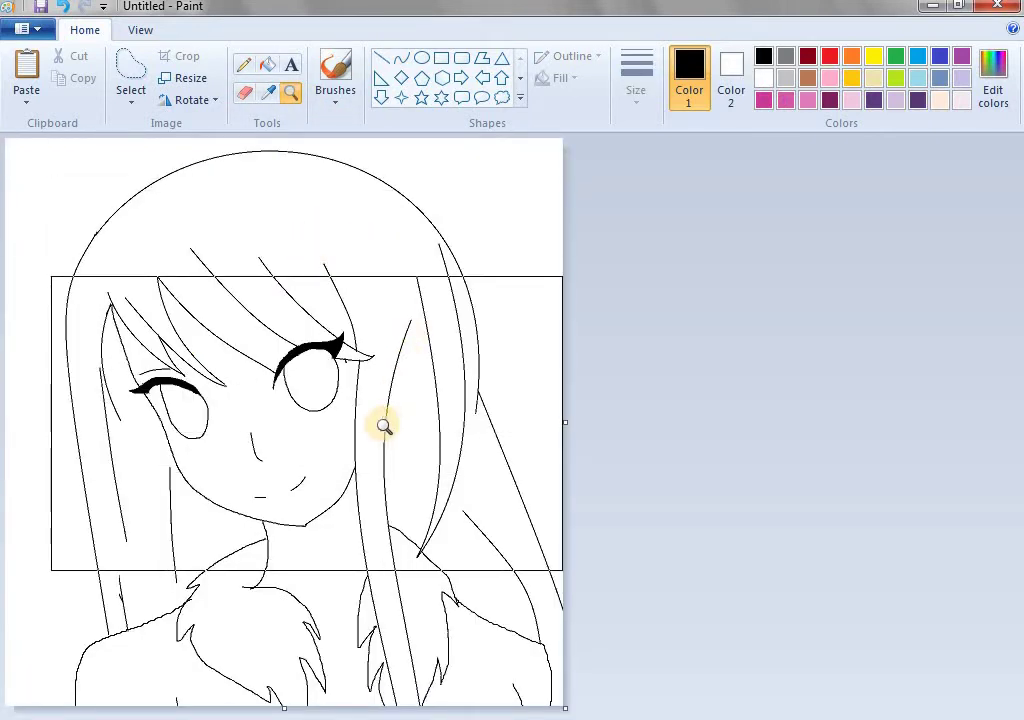
{"action": "left_click", "coordinate": [336, 313]}
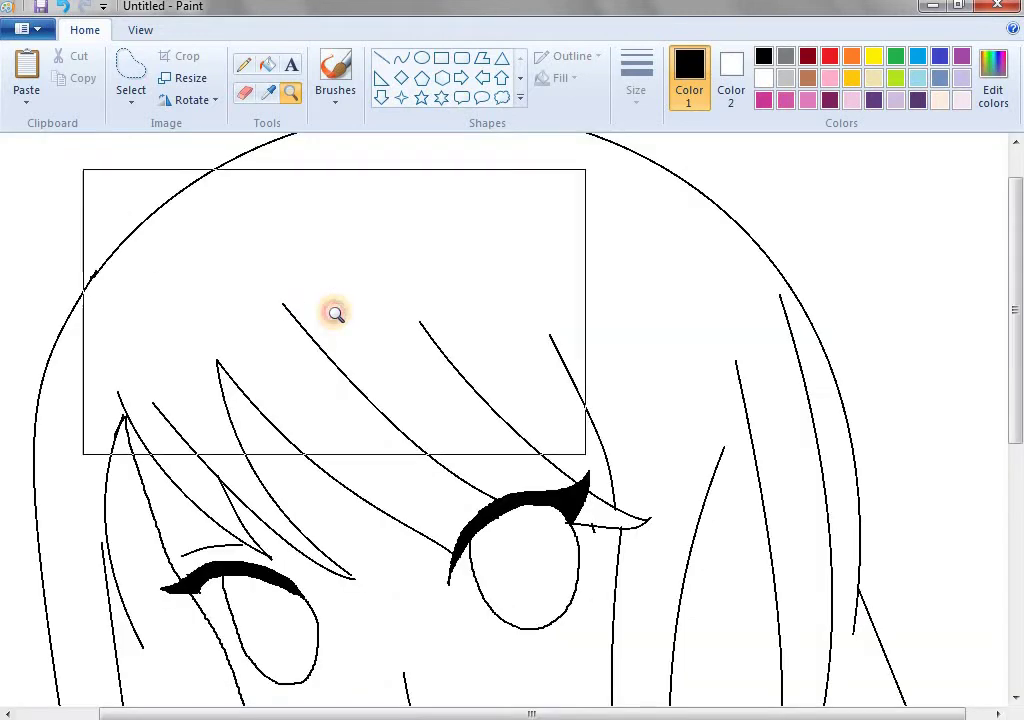
{"action": "scroll", "coordinate": [347, 281], "scroll_direction": "up", "scroll_amount": 1}
{"action": "left_click", "coordinate": [248, 65]}
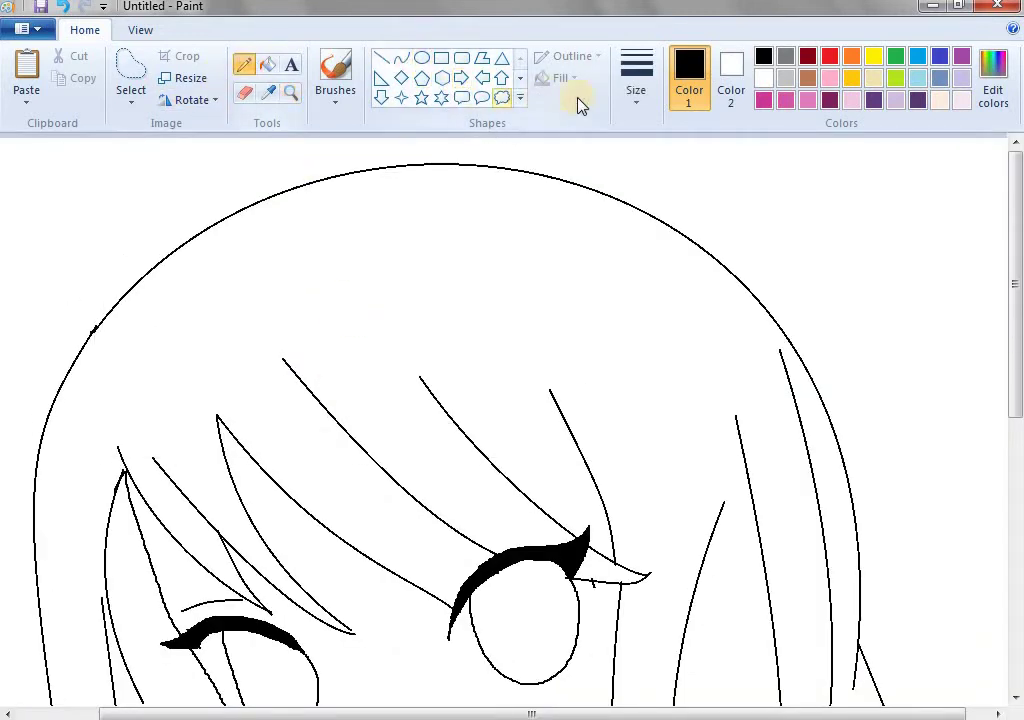
{"action": "left_click", "coordinate": [636, 75]}
{"action": "left_click", "coordinate": [642, 171]}
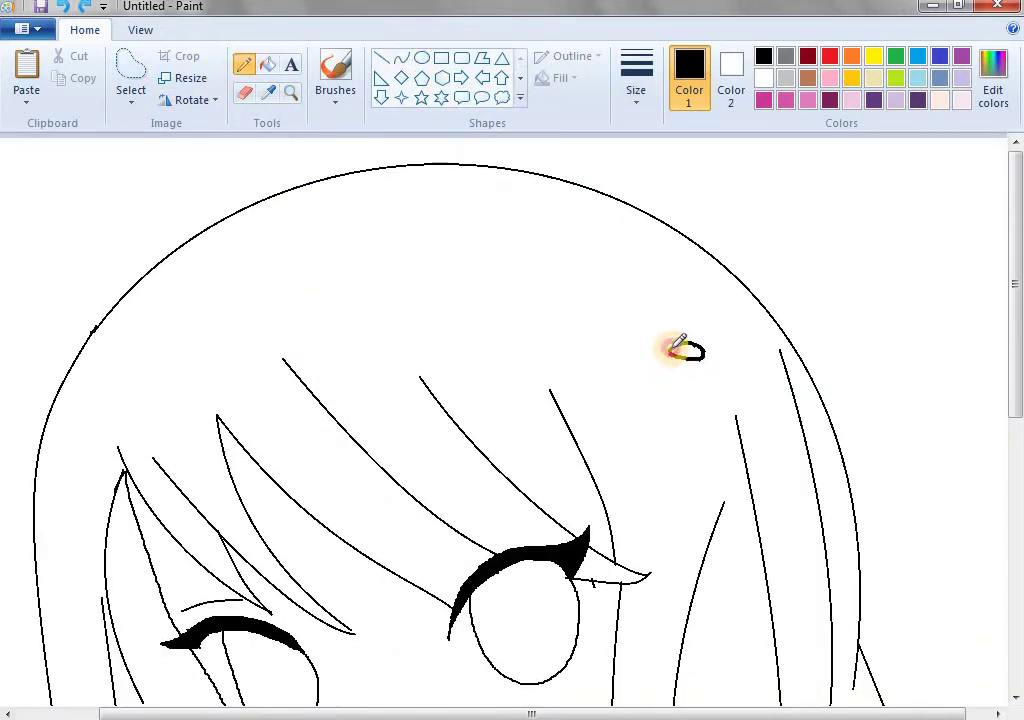
{"action": "mouse_move", "coordinate": [682, 342]}
{"action": "left_mouse_down"}
{"action": "mouse_move", "coordinate": [677, 190]}
{"action": "mouse_move", "coordinate": [711, 216]}
{"action": "mouse_move", "coordinate": [741, 280]}
{"action": "mouse_move", "coordinate": [731, 342]}
{"action": "mouse_move", "coordinate": [706, 355]}
{"action": "mouse_move", "coordinate": [753, 356]}
{"action": "mouse_move", "coordinate": [816, 450]}
{"action": "left_mouse_up"}
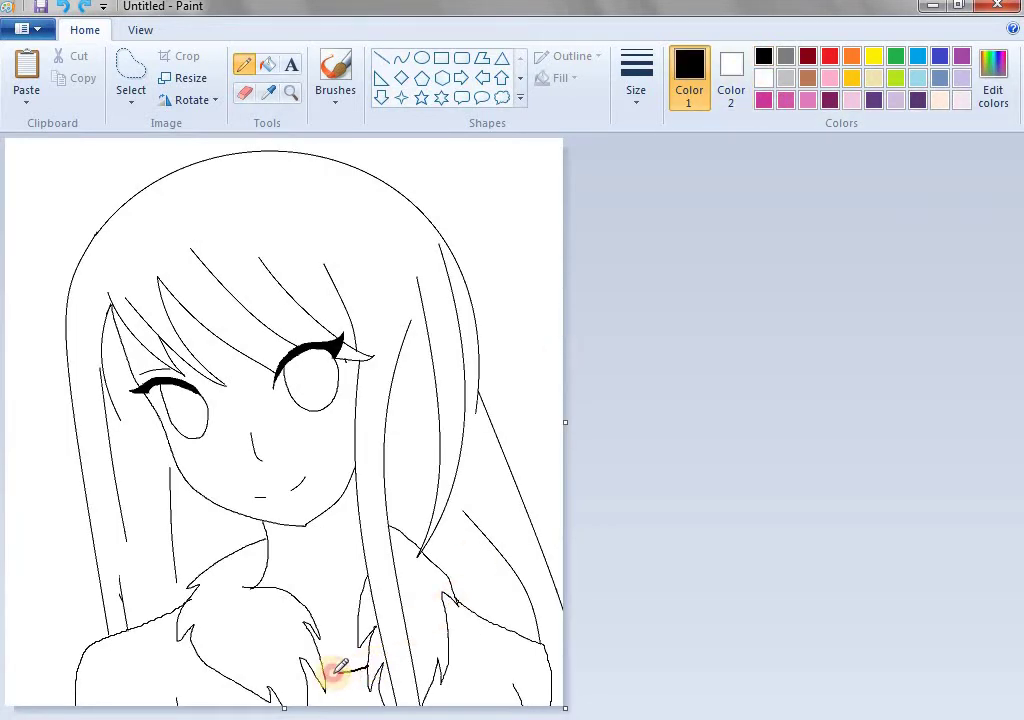
{"action": "left_click_drag", "start_coordinate": [335, 671], "coordinate": [322, 671]}
Draw a large arc with the Curve tool across the top of the hair, from the left outline to above the right eye's outer side.
{"action": "left_click", "coordinate": [289, 94]}
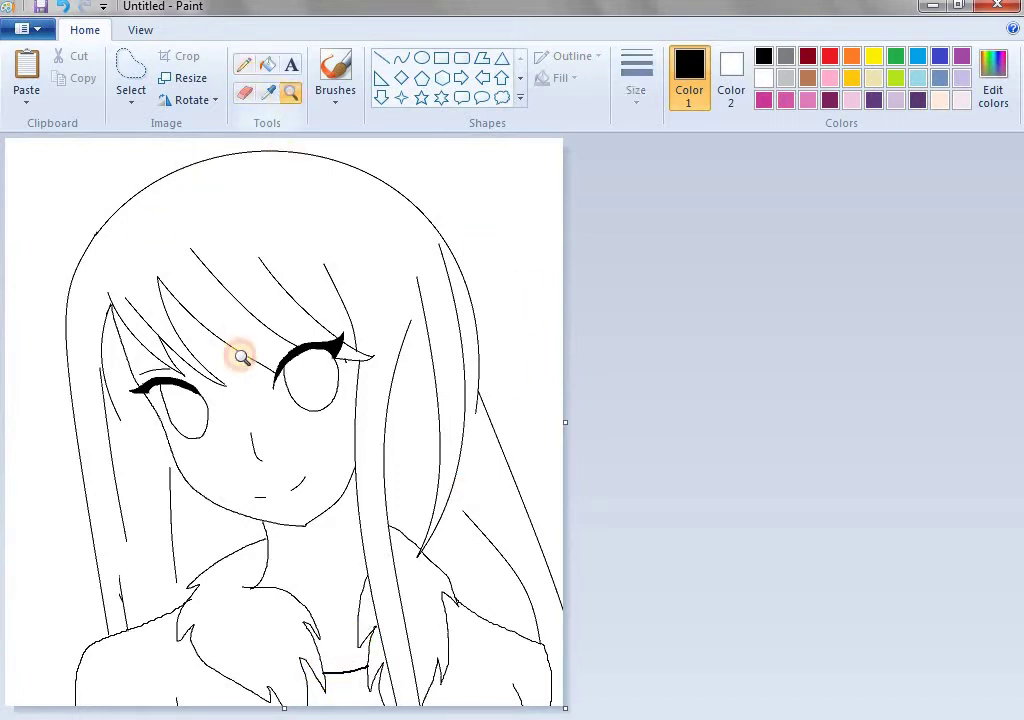
{"action": "right_click", "coordinate": [238, 354]}
{"action": "left_click", "coordinate": [126, 320]}
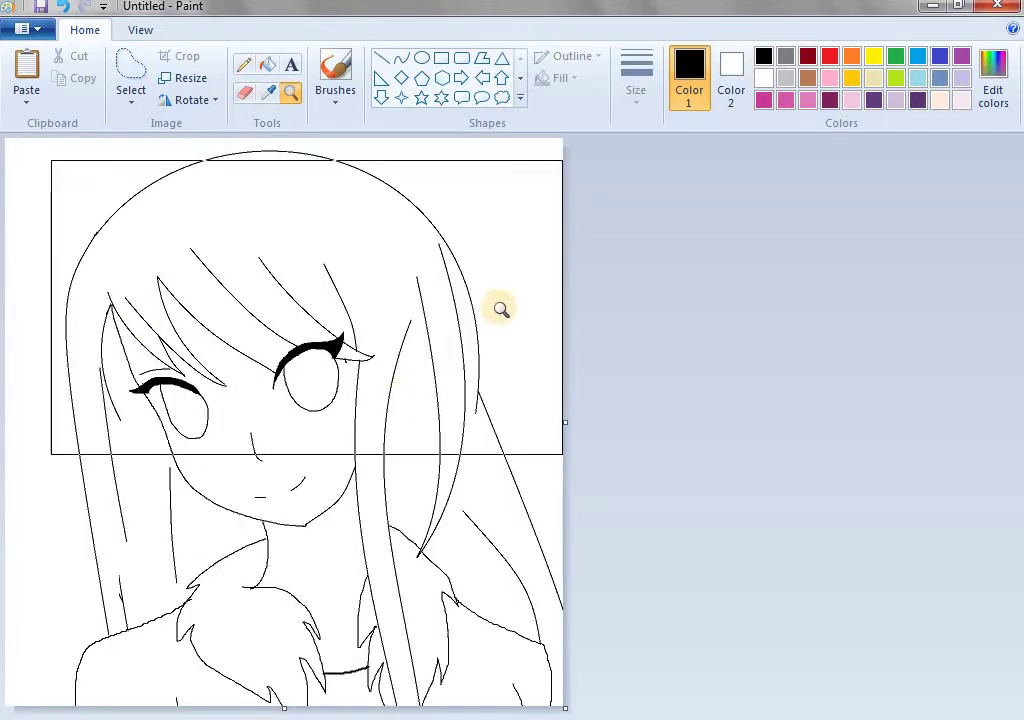
{"action": "left_click", "coordinate": [466, 267]}
{"action": "left_click", "coordinate": [401, 60]}
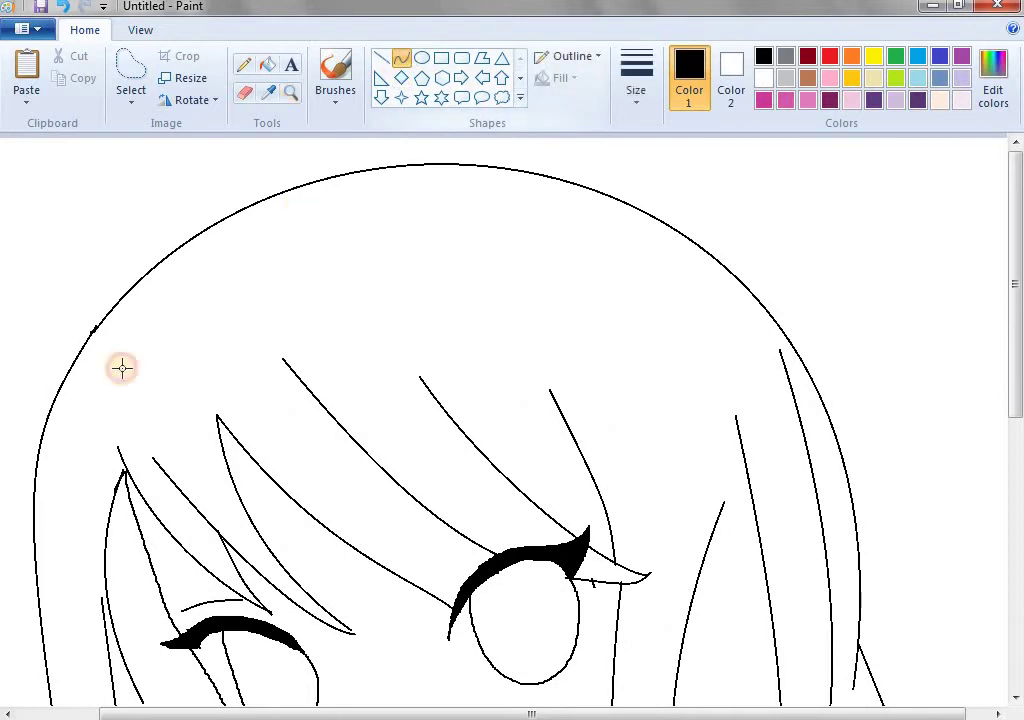
{"action": "left_click_drag", "start_coordinate": [71, 375], "coordinate": [699, 507]}
{"action": "left_click_drag", "start_coordinate": [134, 401], "coordinate": [182, 197]}
{"action": "left_click_drag", "start_coordinate": [459, 229], "coordinate": [600, 197]}
{"action": "left_click_drag", "start_coordinate": [526, 315], "coordinate": [550, 318]}
{"action": "left_click", "coordinate": [806, 495]}
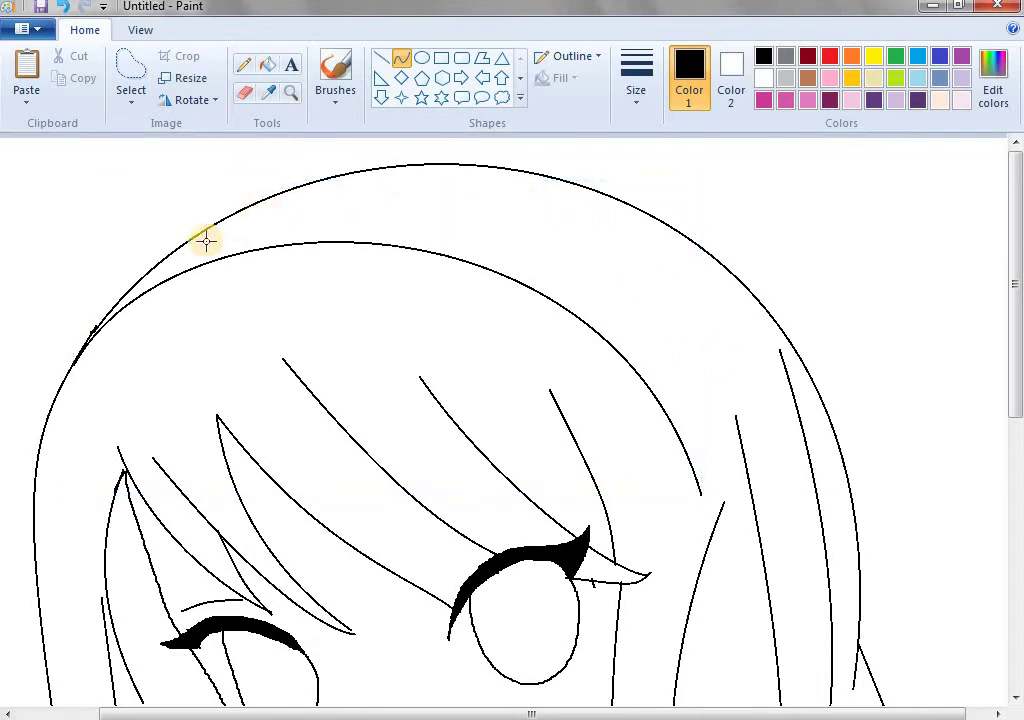
Draw a second arc above the first one, meeting it at the right tip to form a tapering hair highlight band.
{"action": "left_click_drag", "start_coordinate": [191, 243], "coordinate": [702, 485]}
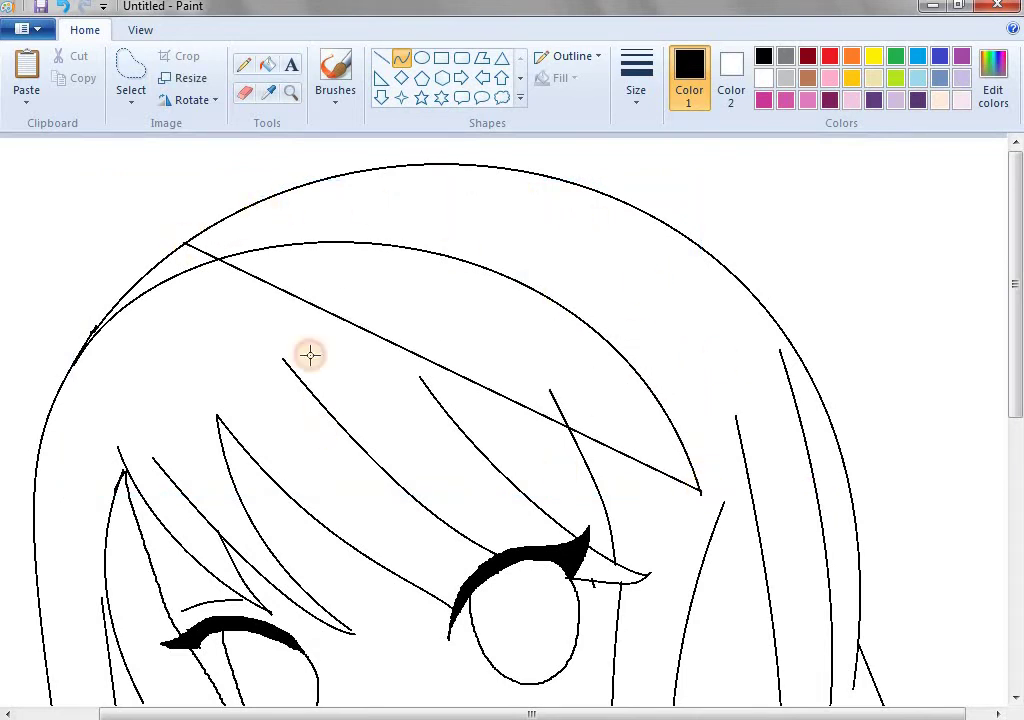
{"action": "left_click_drag", "start_coordinate": [309, 354], "coordinate": [430, 163]}
{"action": "left_click_drag", "start_coordinate": [555, 270], "coordinate": [647, 184]}
Close the outline gaps at the left shoulder and at the neck below the chin with dark purple Pencil marks.
{"action": "left_click", "coordinate": [291, 92]}
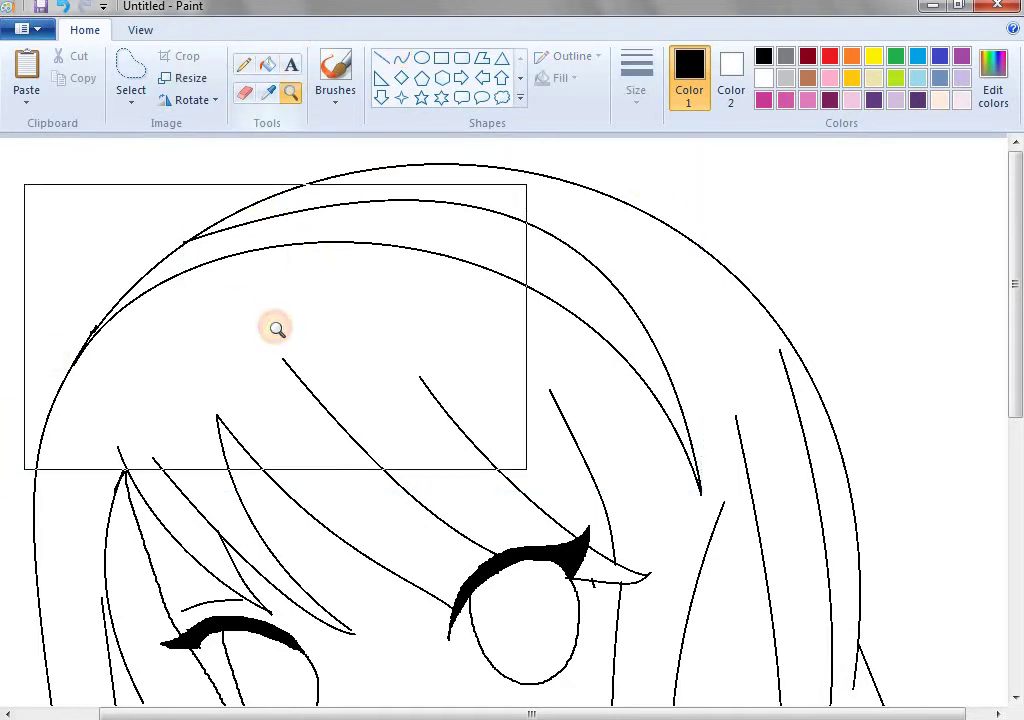
{"action": "right_click", "coordinate": [280, 370]}
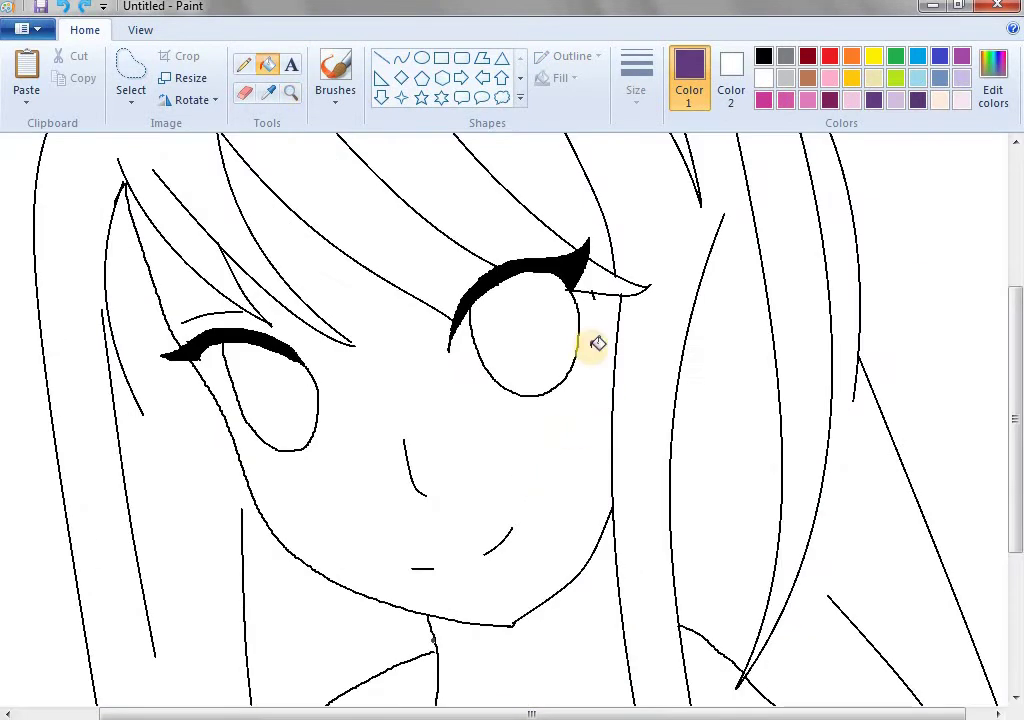
{"action": "scroll", "coordinate": [605, 320], "scroll_direction": "up", "scroll_amount": 3}
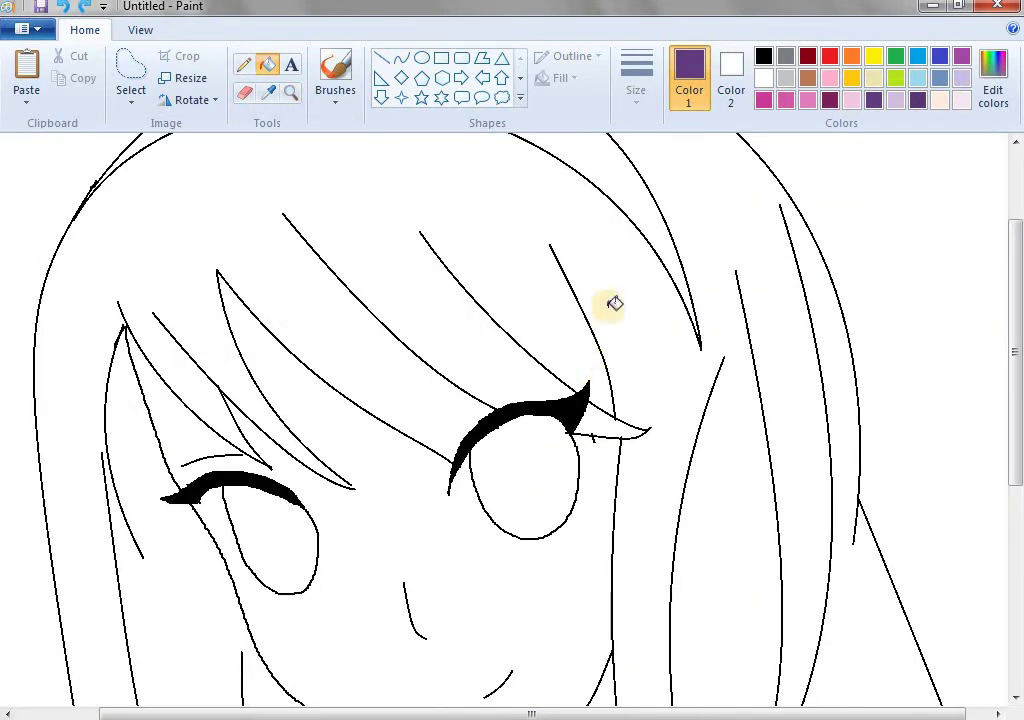
{"action": "left_click", "coordinate": [244, 65]}
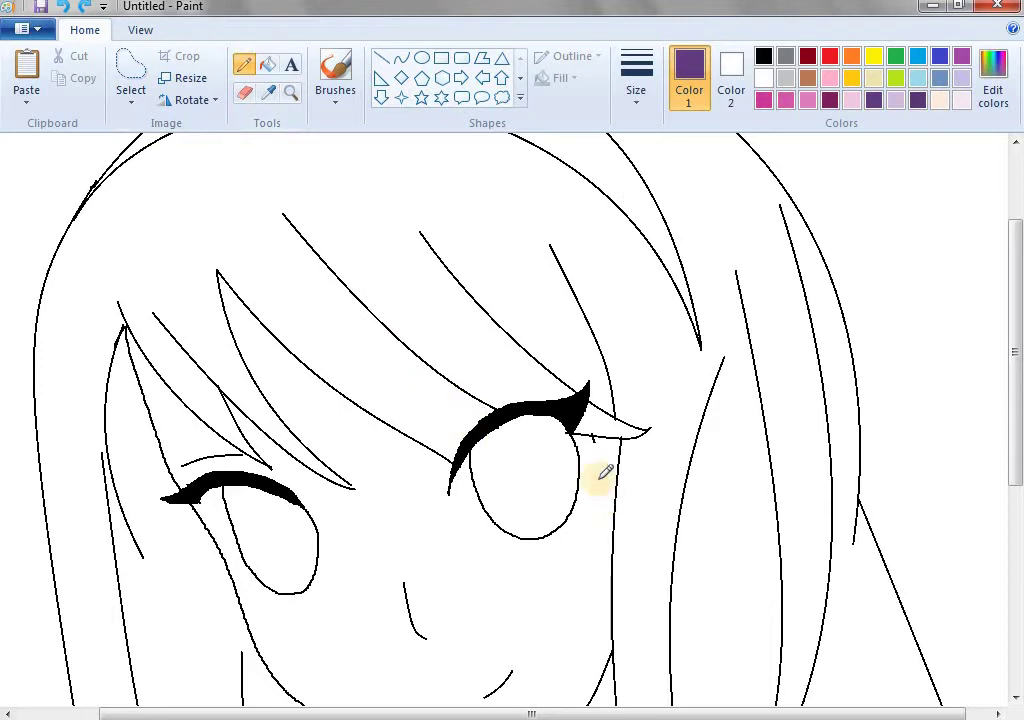
{"action": "scroll", "coordinate": [640, 450], "scroll_direction": "down", "scroll_amount": 8}
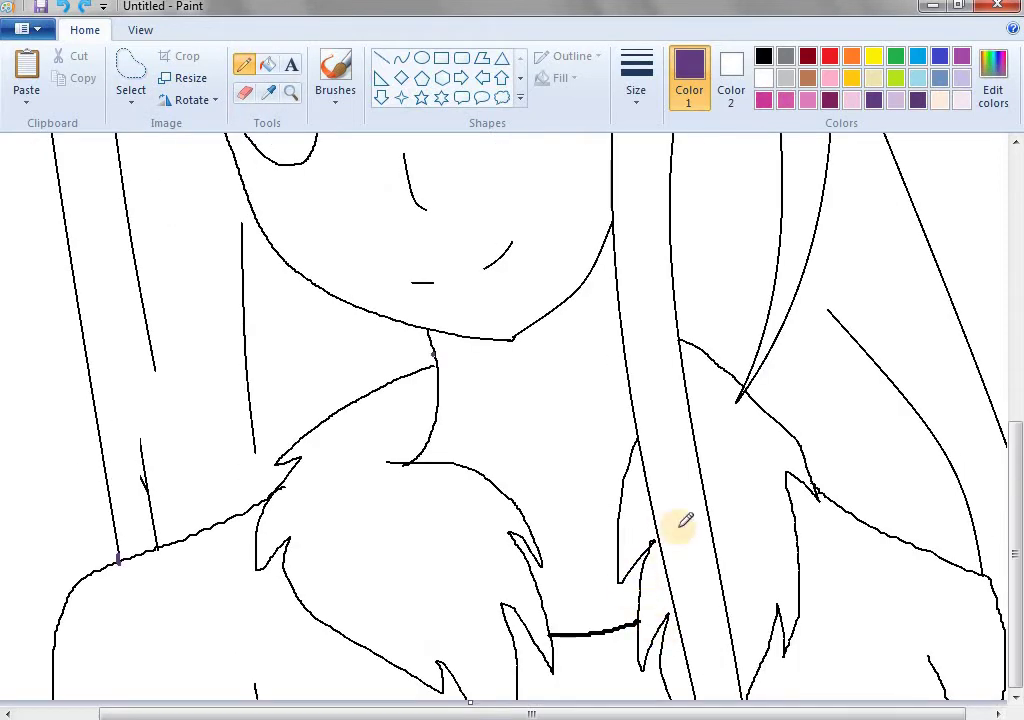
{"action": "scroll", "coordinate": [683, 520], "scroll_direction": "up", "scroll_amount": 3}
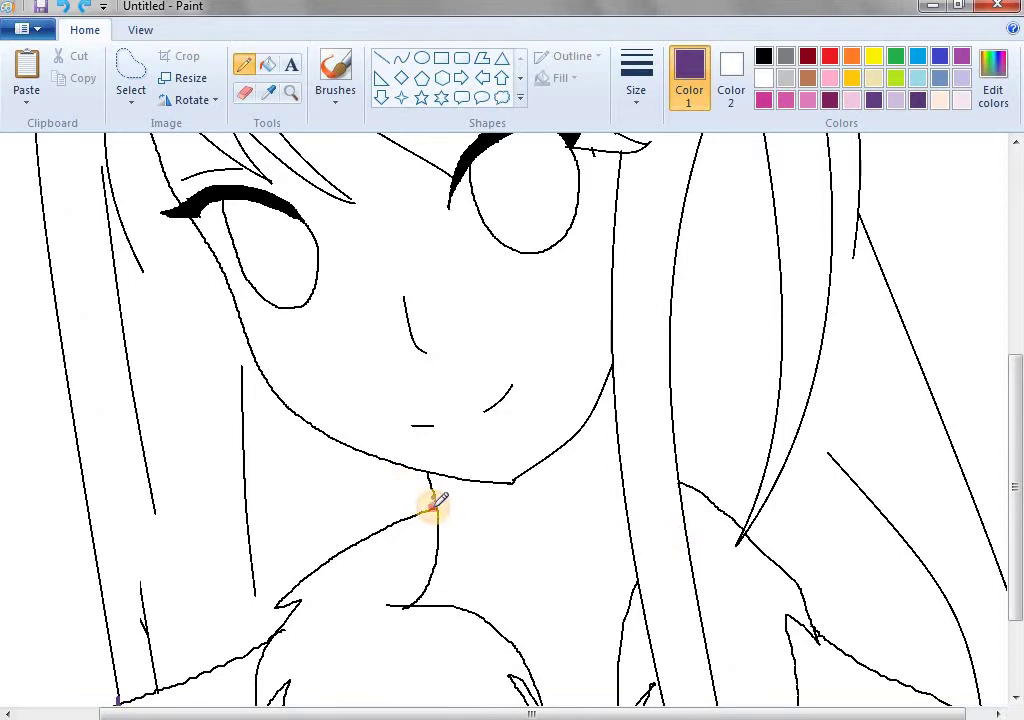
{"action": "scroll", "coordinate": [457, 480], "scroll_direction": "up", "scroll_amount": 3}
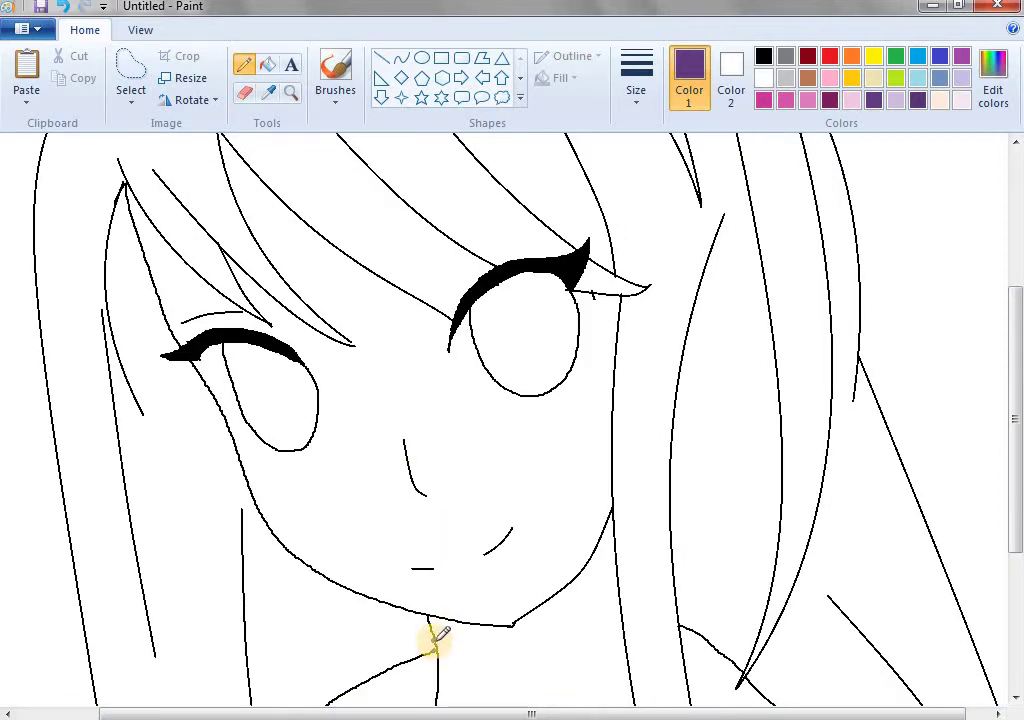
{"action": "left_click", "coordinate": [267, 64]}
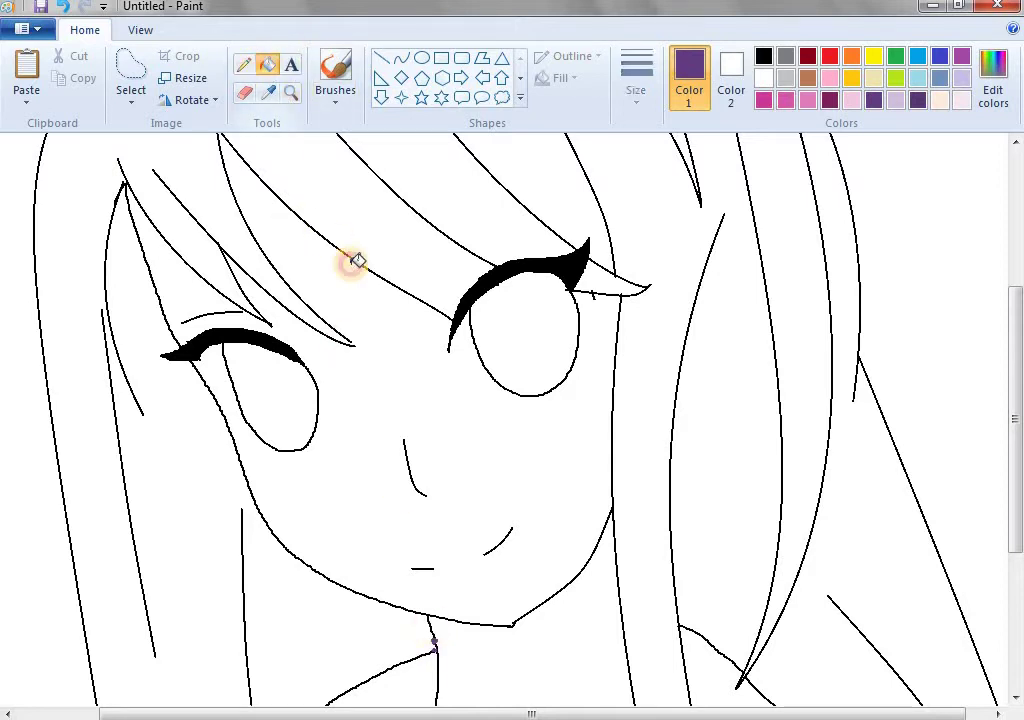
{"action": "left_click", "coordinate": [358, 245]}
{"action": "key", "text": "ctrl+z"}
Close the gap at the tip of the long left bang with the Pencil and fill the hair with dark purple.
{"action": "scroll", "coordinate": [487, 366], "scroll_direction": "up", "scroll_amount": 3}
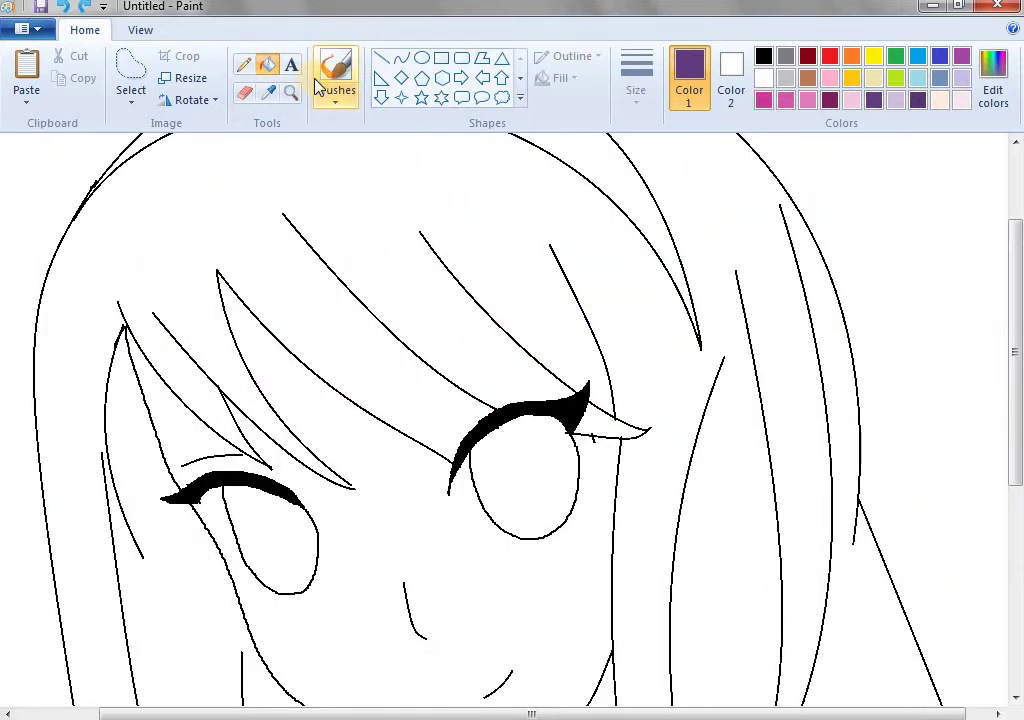
{"action": "left_click", "coordinate": [247, 66]}
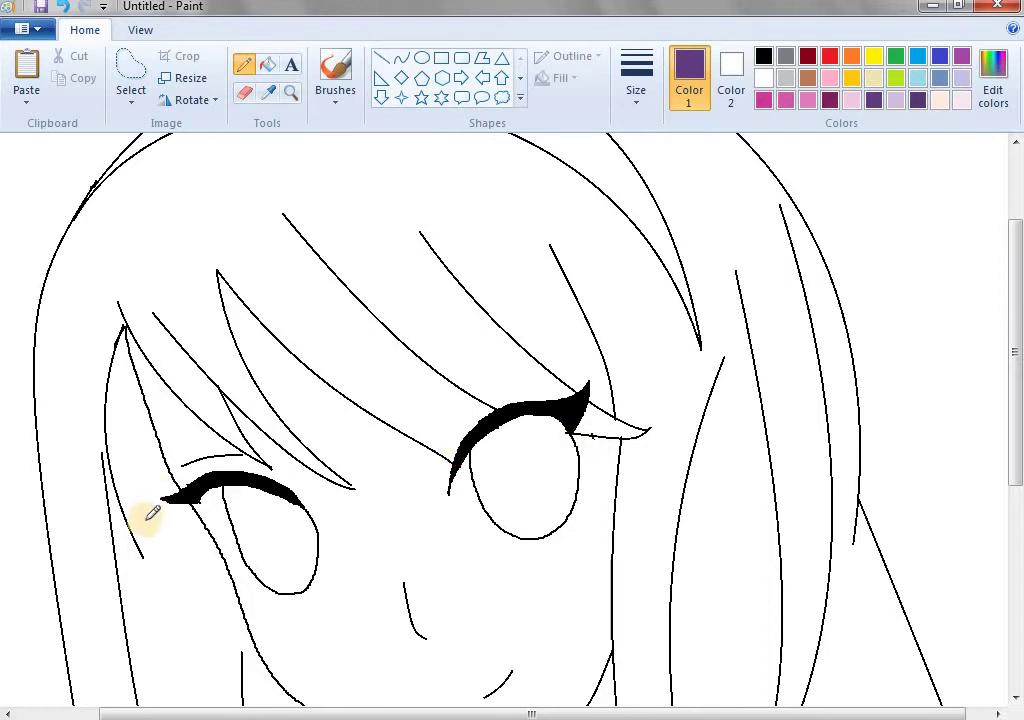
{"action": "left_click", "coordinate": [352, 487]}
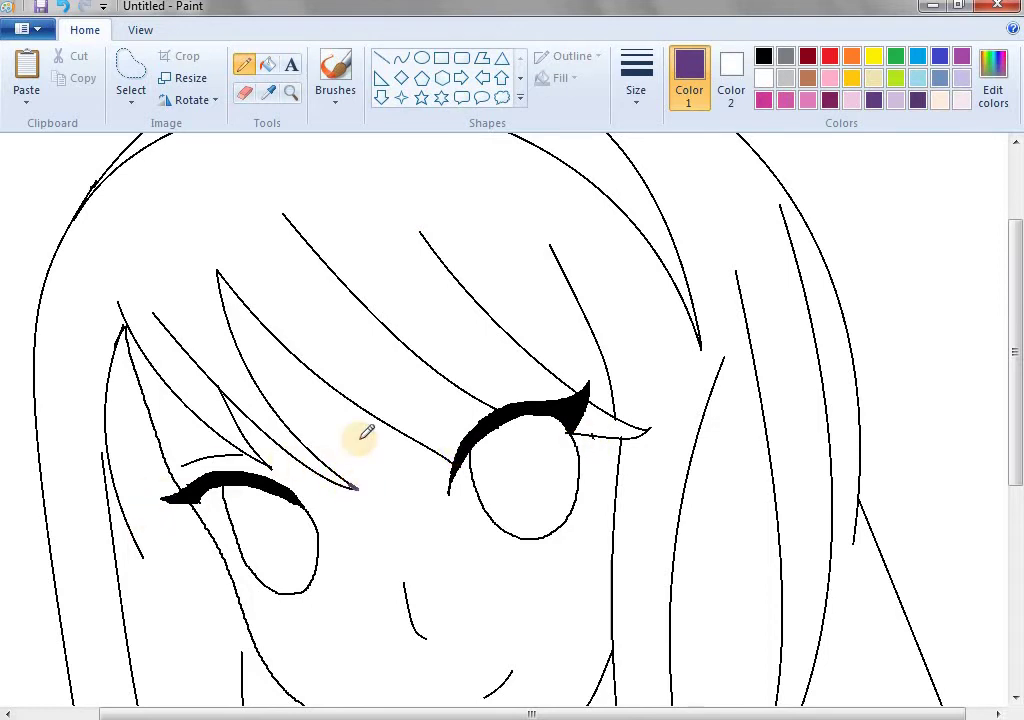
{"action": "left_click", "coordinate": [203, 163]}
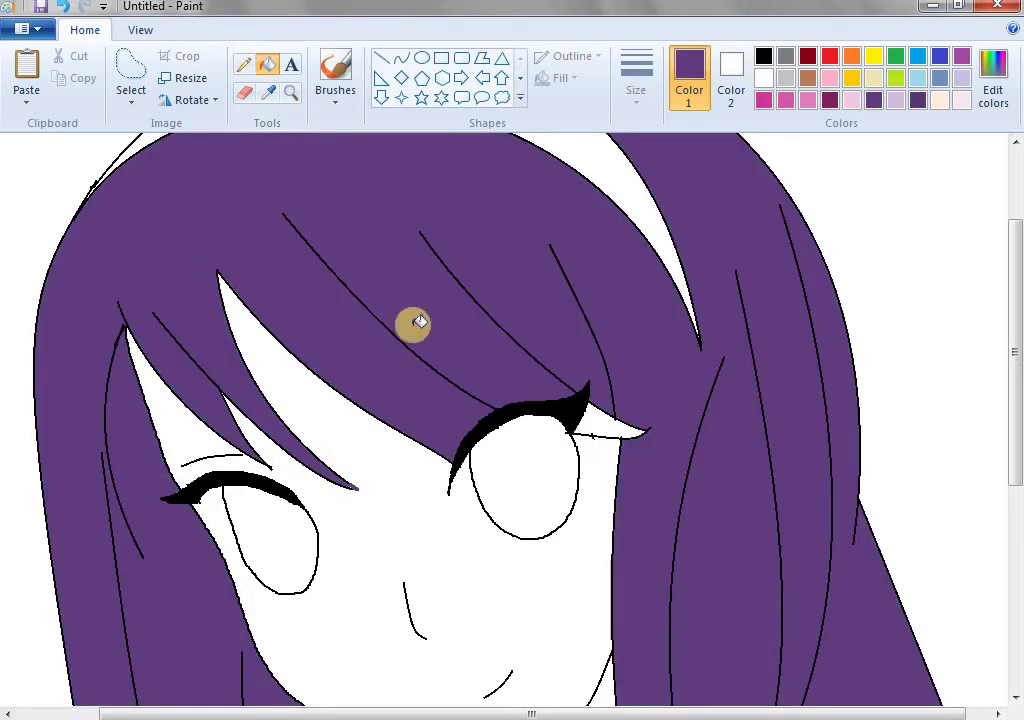
{"action": "scroll", "coordinate": [574, 271], "scroll_direction": "up", "scroll_amount": 3}
Fill the irises of both eyes with dark pink.
{"action": "left_click", "coordinate": [291, 93]}
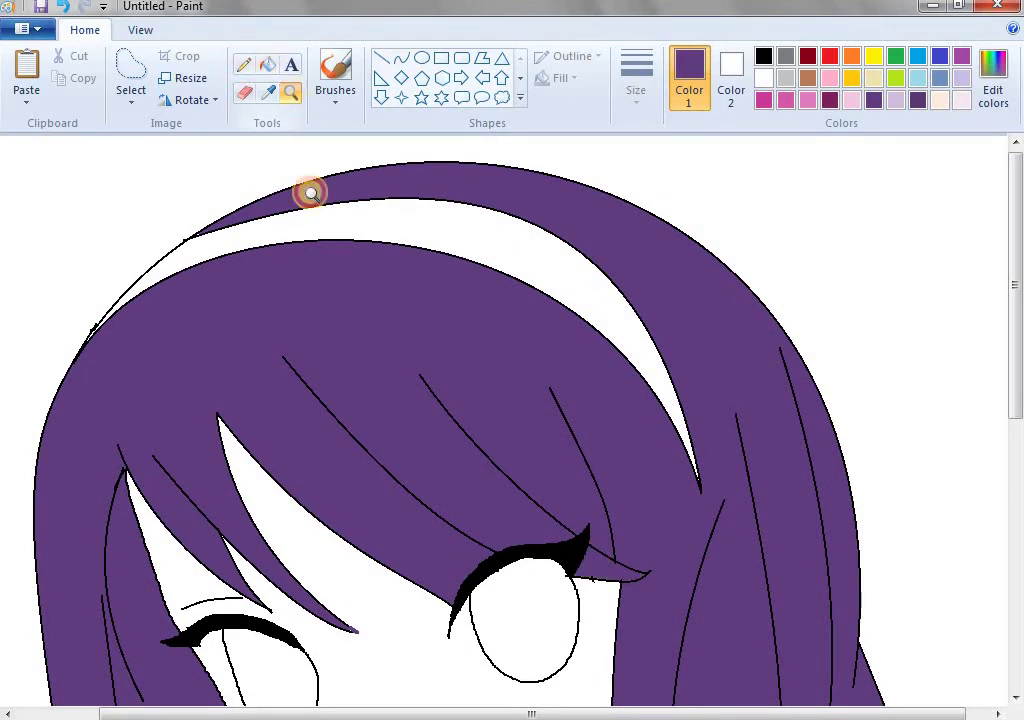
{"action": "right_click", "coordinate": [311, 190]}
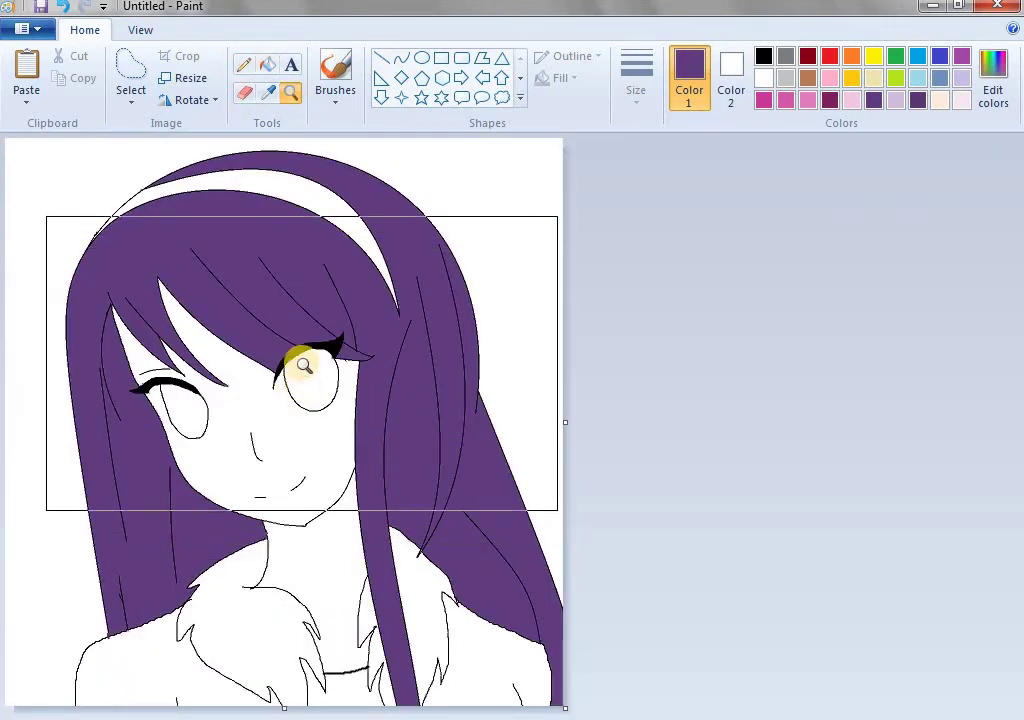
{"action": "left_click", "coordinate": [285, 390]}
{"action": "right_click", "coordinate": [398, 388]}
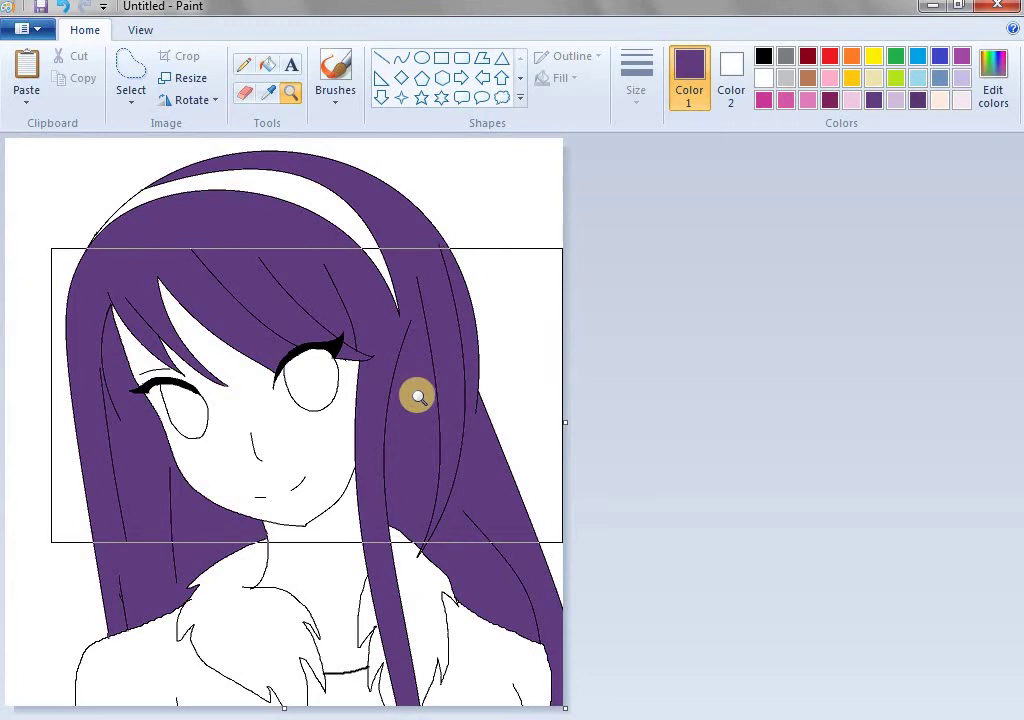
{"action": "left_click", "coordinate": [418, 397]}
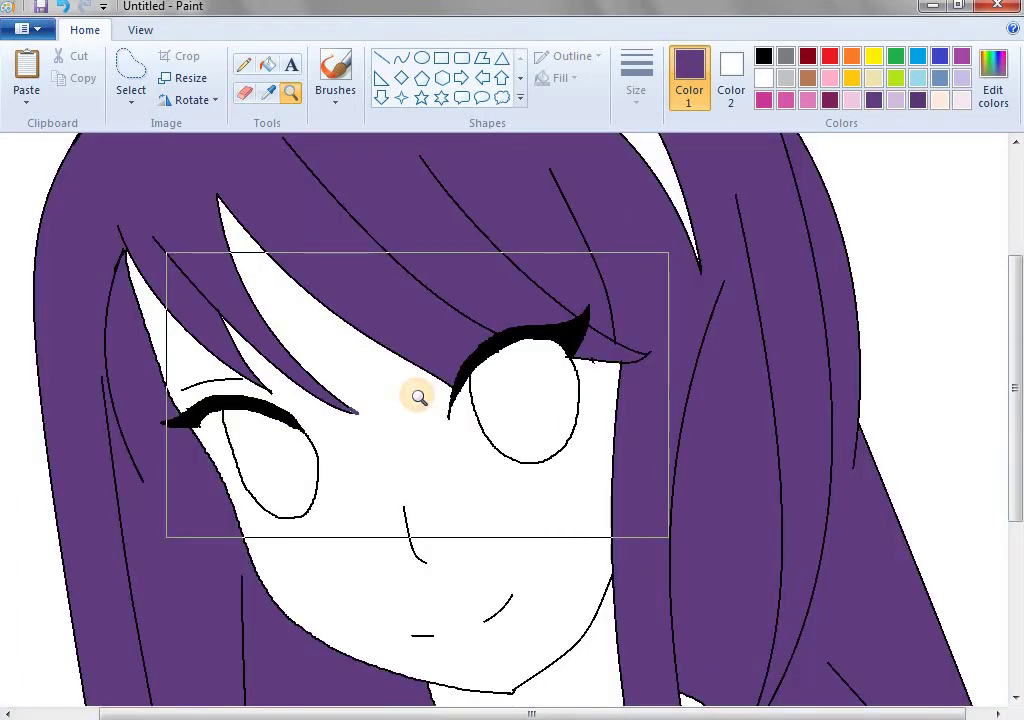
{"action": "left_click", "coordinate": [439, 405]}
{"action": "left_click", "coordinate": [272, 66]}
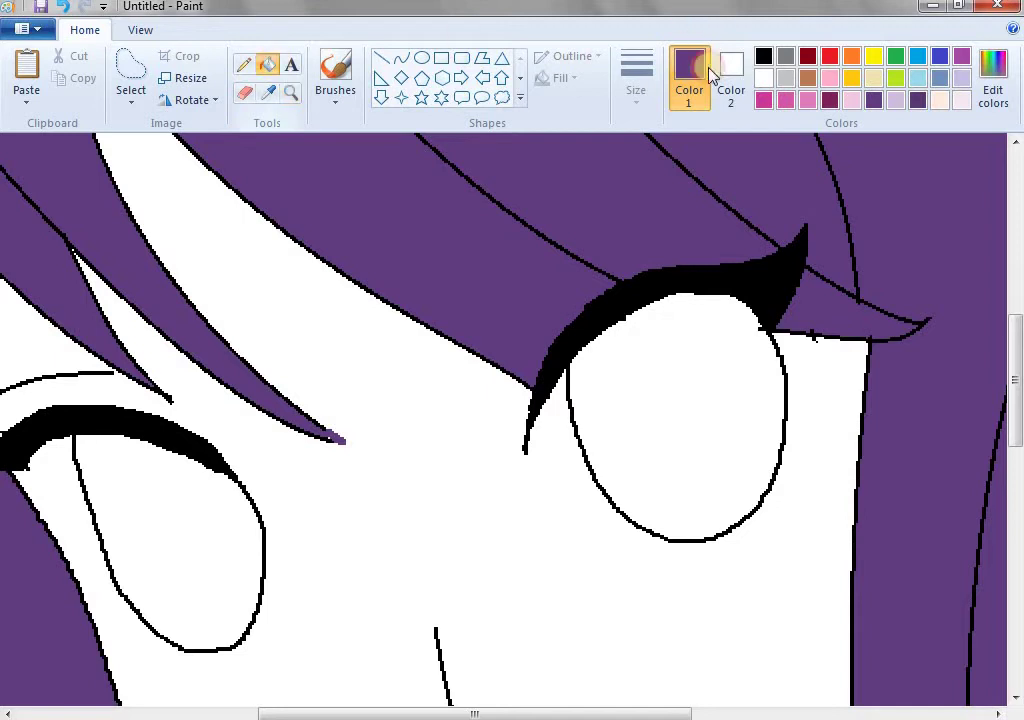
{"action": "left_click", "coordinate": [766, 102]}
{"action": "left_click", "coordinate": [761, 414]}
{"action": "left_click", "coordinate": [172, 496]}
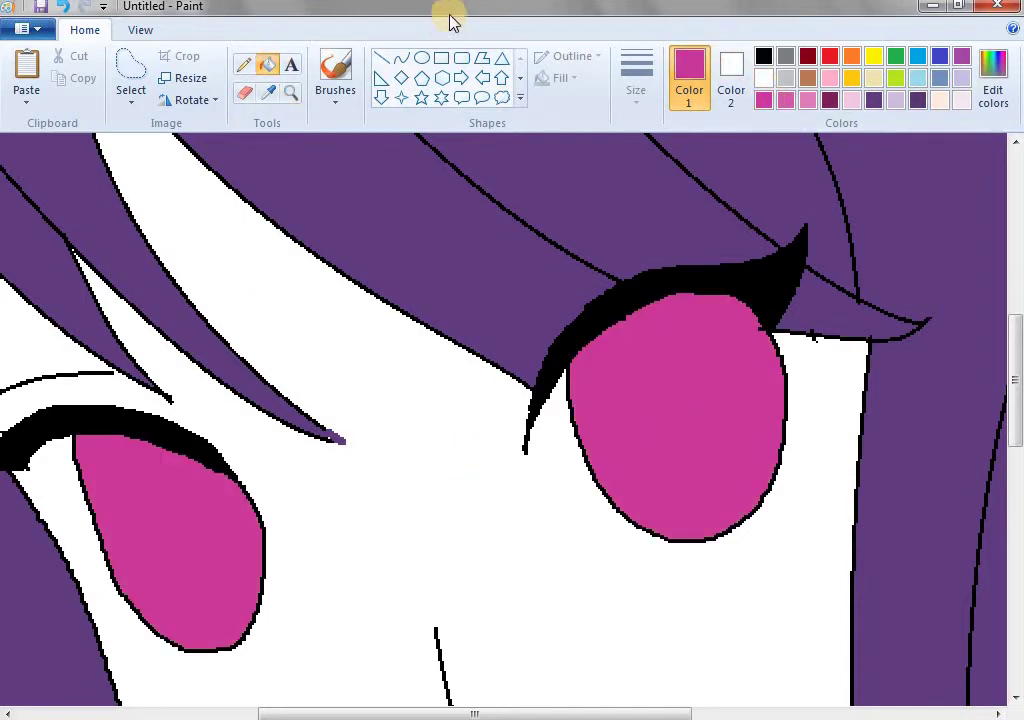
Draw a lighter pink ellipse inside the right iris, leaving a dark pink rim around it.
{"action": "left_click", "coordinate": [422, 58]}
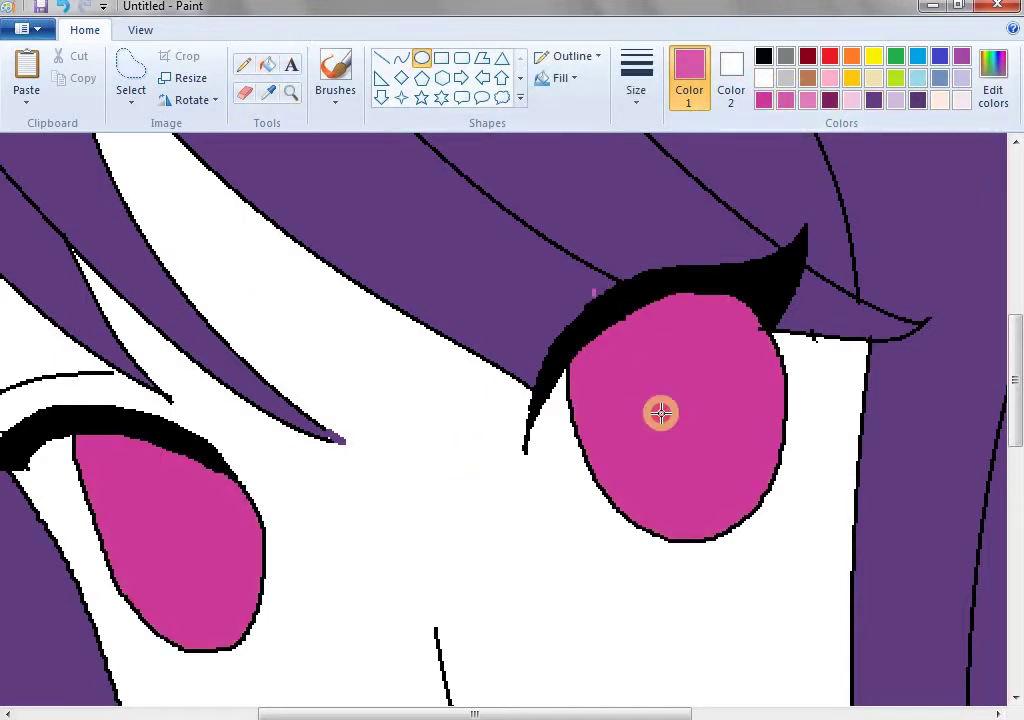
{"action": "left_click_drag", "start_coordinate": [593, 282], "coordinate": [763, 509]}
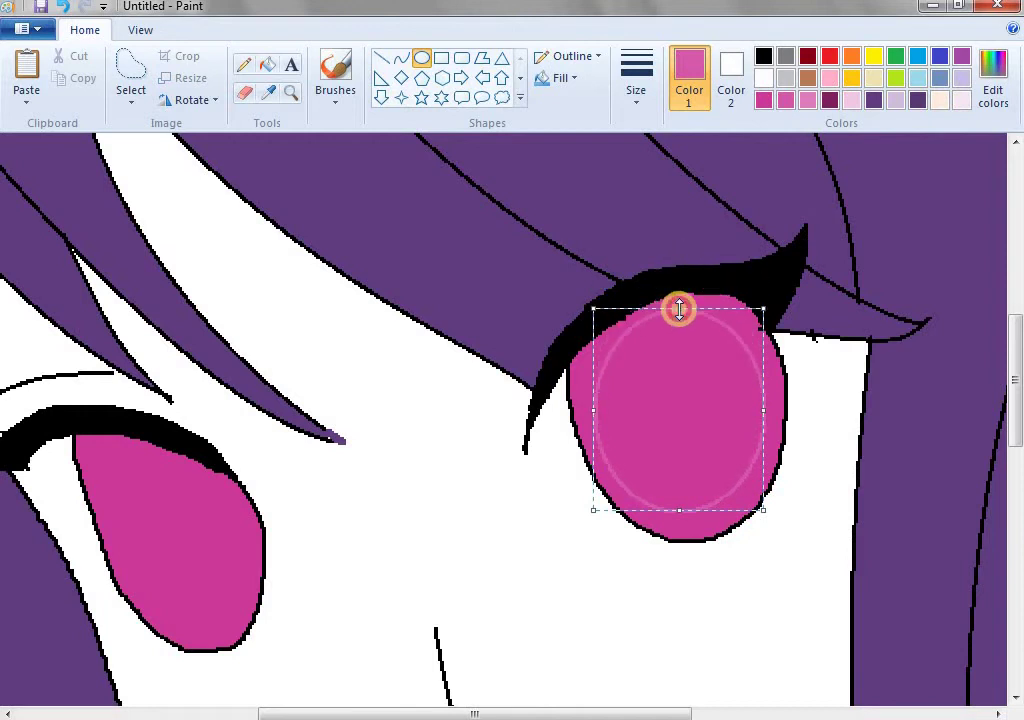
{"action": "left_click_drag", "start_coordinate": [123, 438], "coordinate": [233, 622]}
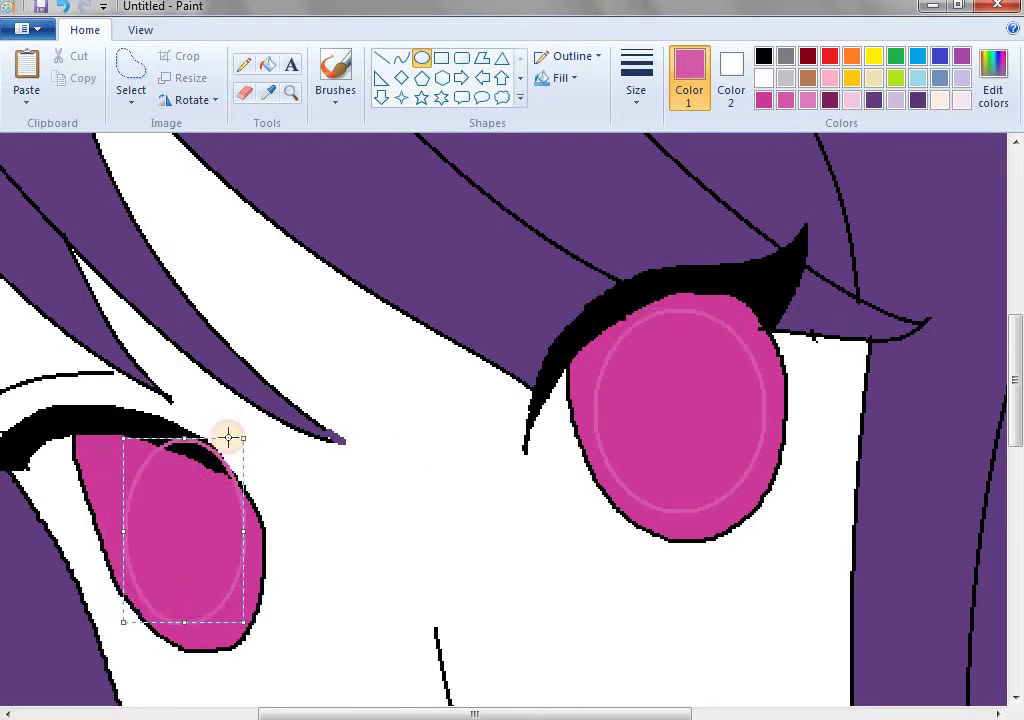
{"action": "left_click_drag", "start_coordinate": [232, 438], "coordinate": [222, 454]}
{"action": "left_click_drag", "start_coordinate": [225, 543], "coordinate": [249, 553]}
{"action": "key", "text": "ctrl+z"}
Outline a lighter pink inner shape freehand in the left iris and fill the inner shapes of both irises with that pink.
{"action": "left_click", "coordinate": [245, 64]}
{"action": "mouse_move", "coordinate": [90, 440]}
{"action": "left_mouse_down"}
{"action": "mouse_move", "coordinate": [142, 583]}
{"action": "mouse_move", "coordinate": [238, 608]}
{"action": "left_mouse_up"}
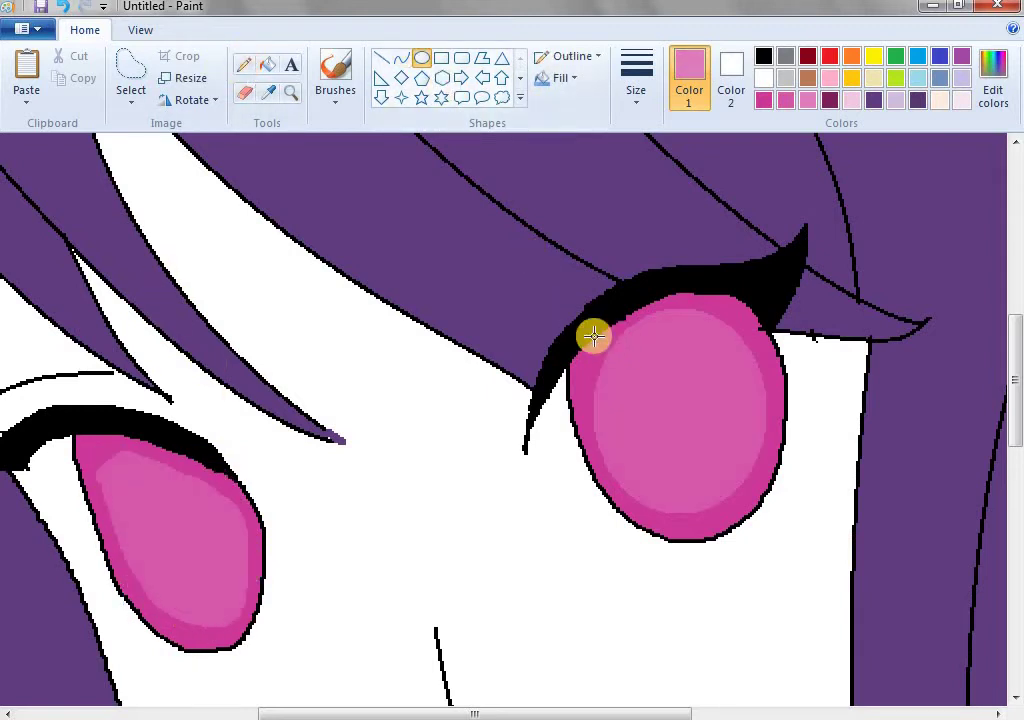
Draw a smaller, paler pink ellipse centred inside the right iris and fill it with the same colour.
{"action": "left_click_drag", "start_coordinate": [592, 336], "coordinate": [734, 498]}
{"action": "left_click_drag", "start_coordinate": [702, 453], "coordinate": [716, 439]}
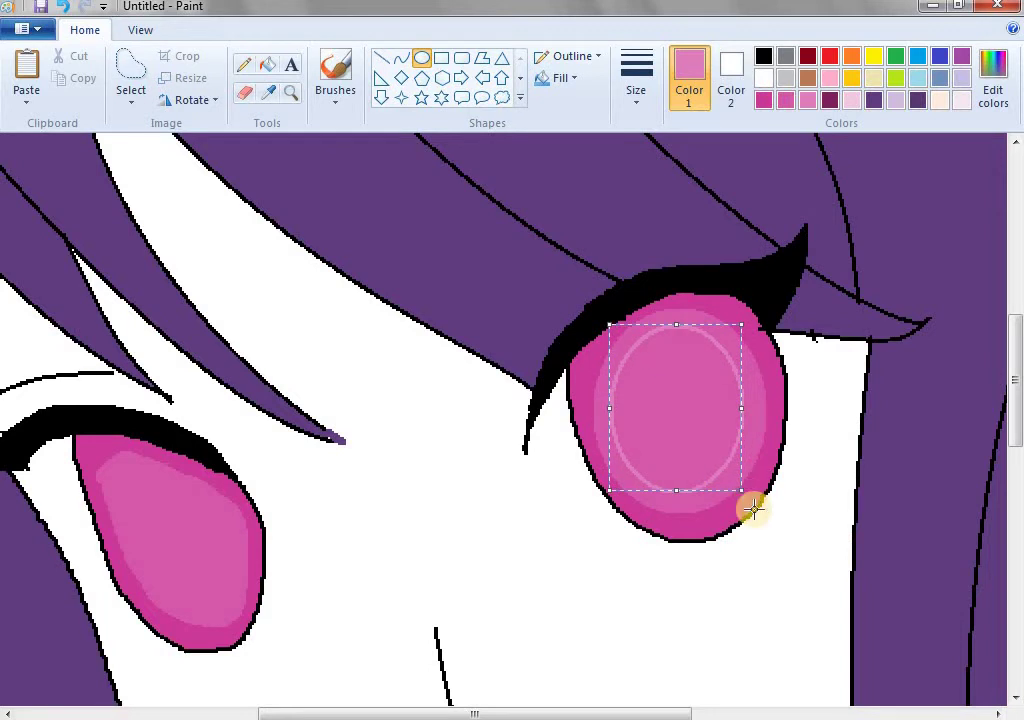
{"action": "left_click_drag", "start_coordinate": [743, 491], "coordinate": [753, 501]}
{"action": "left_click_drag", "start_coordinate": [722, 453], "coordinate": [718, 450]}
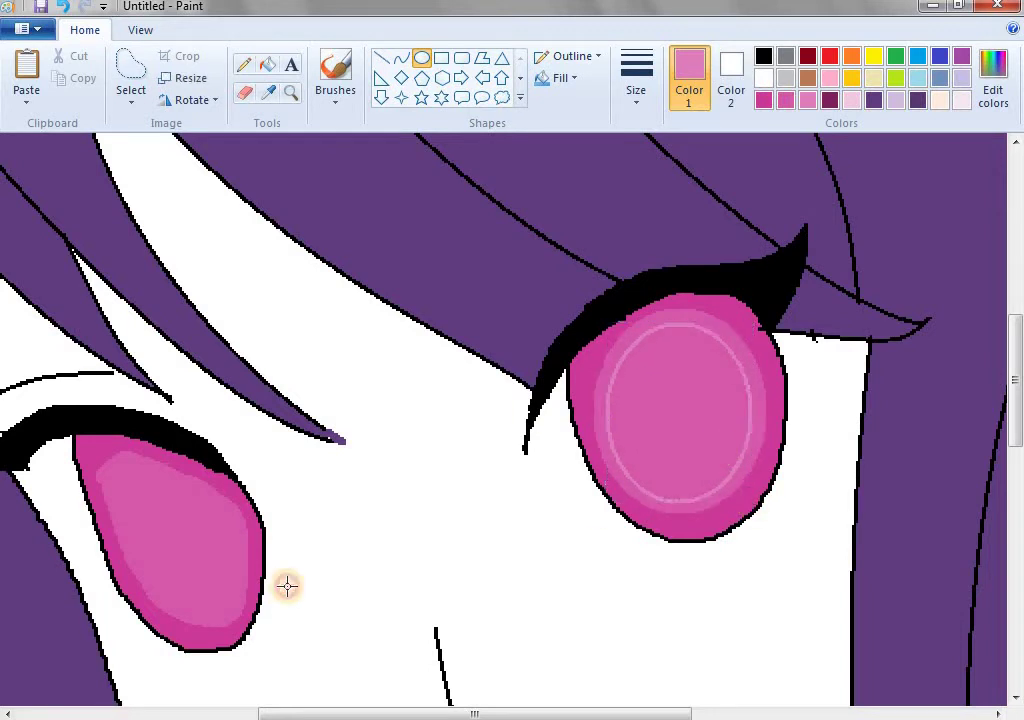
{"action": "left_click", "coordinate": [679, 402]}
{"action": "scroll", "coordinate": [802, 148], "scroll_direction": "up", "scroll_amount": 3}
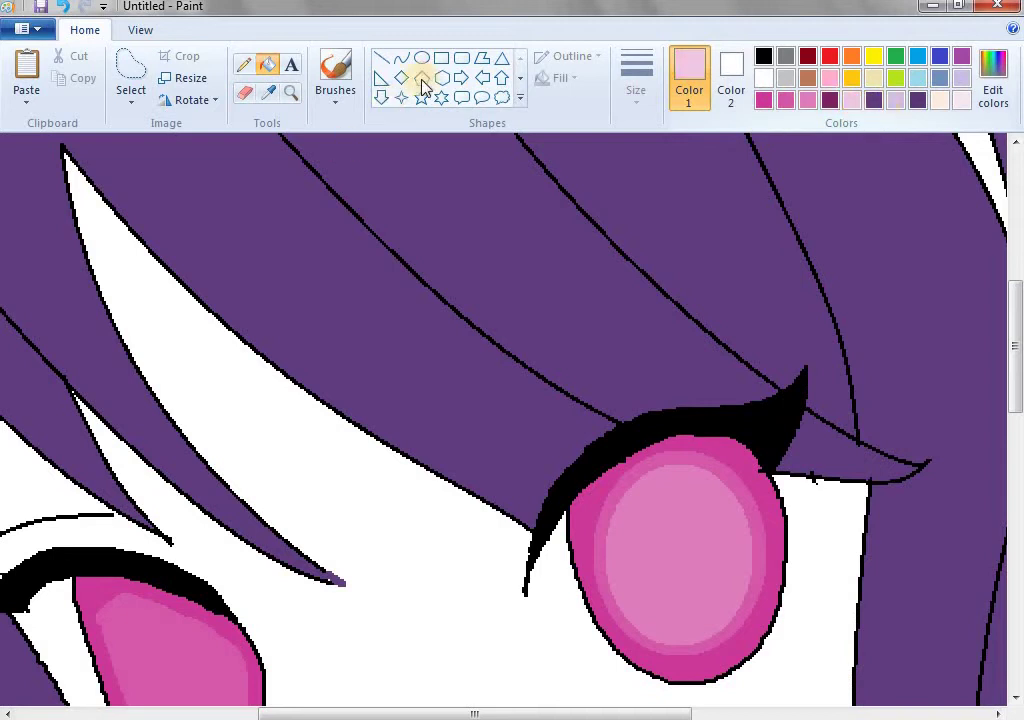
{"action": "left_click", "coordinate": [421, 58]}
{"action": "left_click_drag", "start_coordinate": [619, 499], "coordinate": [713, 617]}
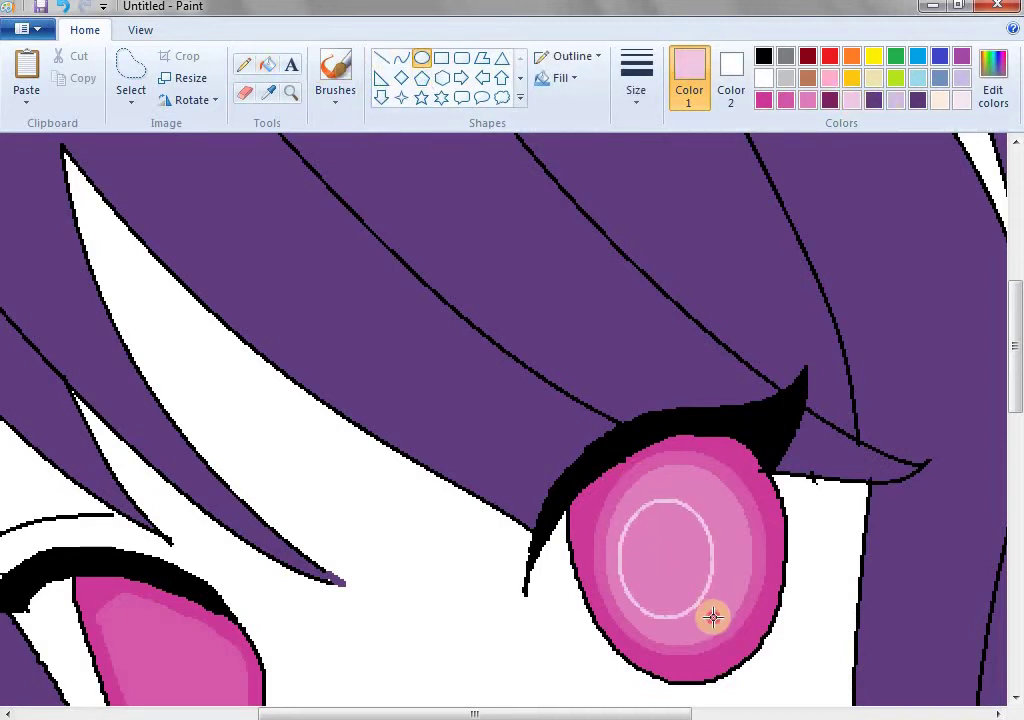
{"action": "key", "text": "ctrl+z"}
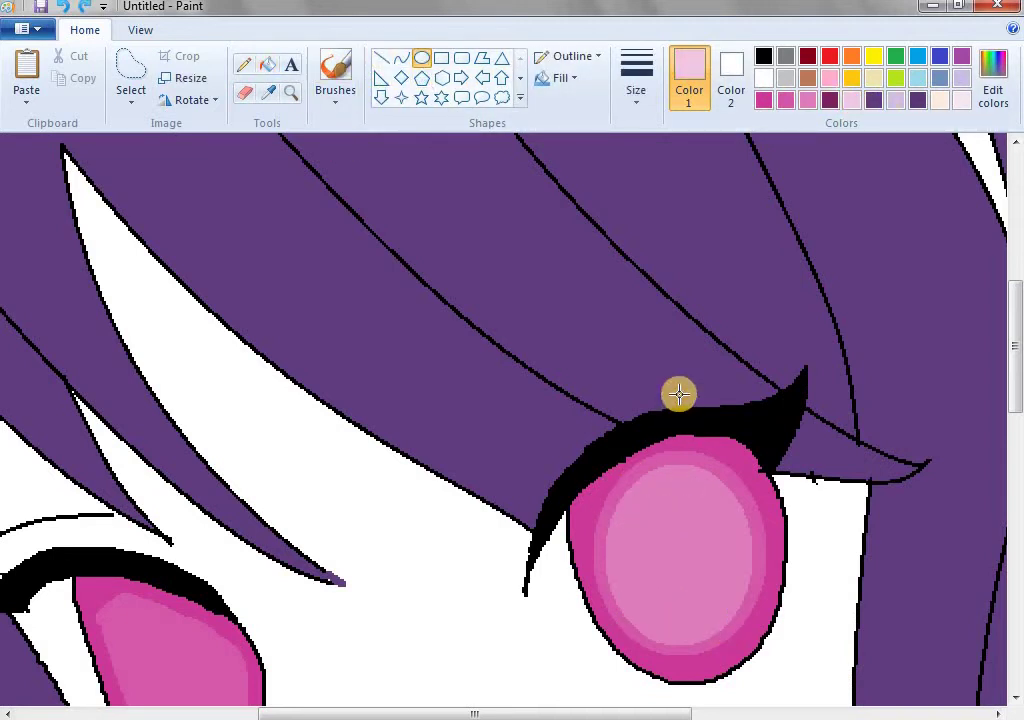
Draw a dark plum curve with the Pencil across the middle of the right iris and fill everything above it with dark plum.
{"action": "left_click", "coordinate": [830, 100]}
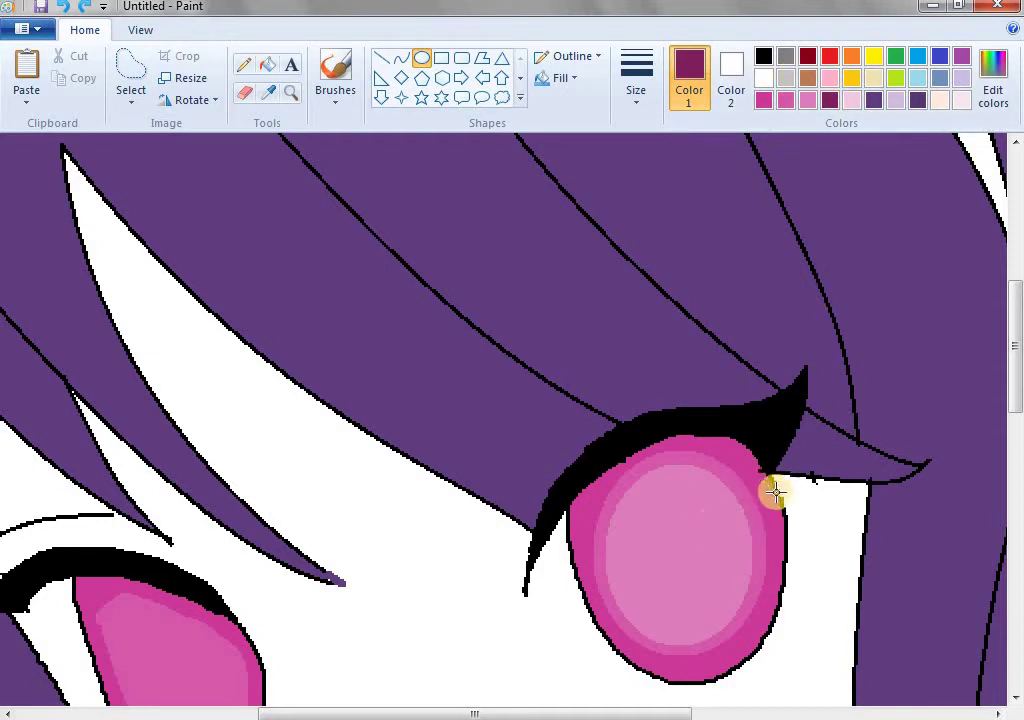
{"action": "left_click_drag", "start_coordinate": [781, 521], "coordinate": [569, 565]}
{"action": "key", "text": "ctrl+z"}
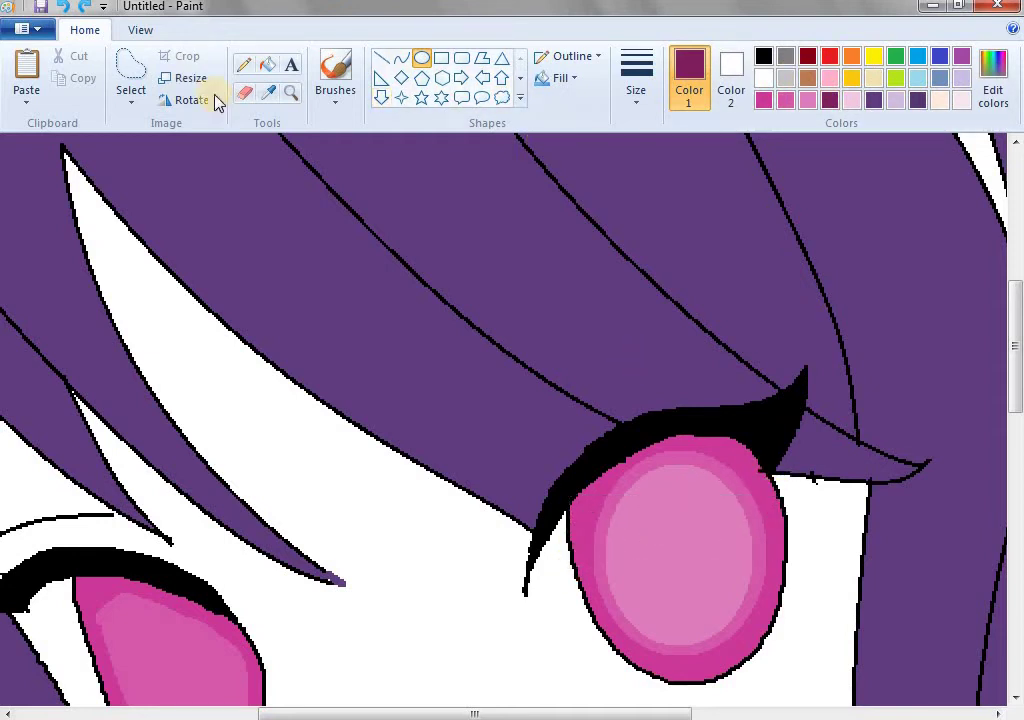
{"action": "left_click", "coordinate": [246, 66]}
{"action": "mouse_move", "coordinate": [577, 566]}
{"action": "left_mouse_down"}
{"action": "mouse_move", "coordinate": [693, 545]}
{"action": "mouse_move", "coordinate": [765, 505]}
{"action": "left_mouse_up"}
{"action": "left_click", "coordinate": [655, 556]}
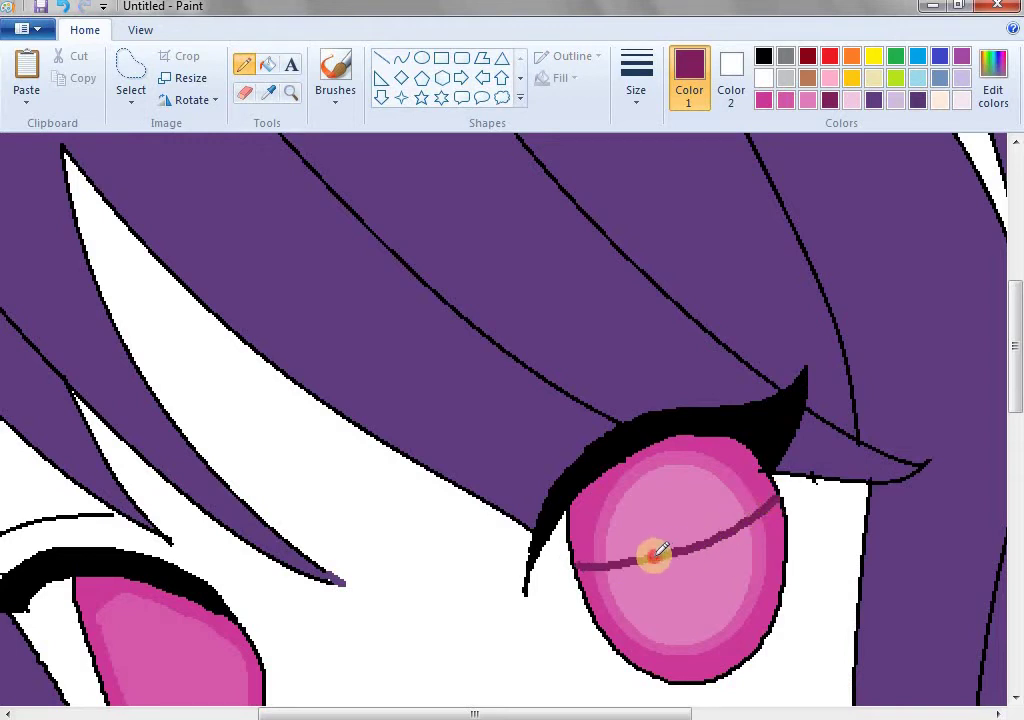
{"action": "left_click", "coordinate": [267, 64]}
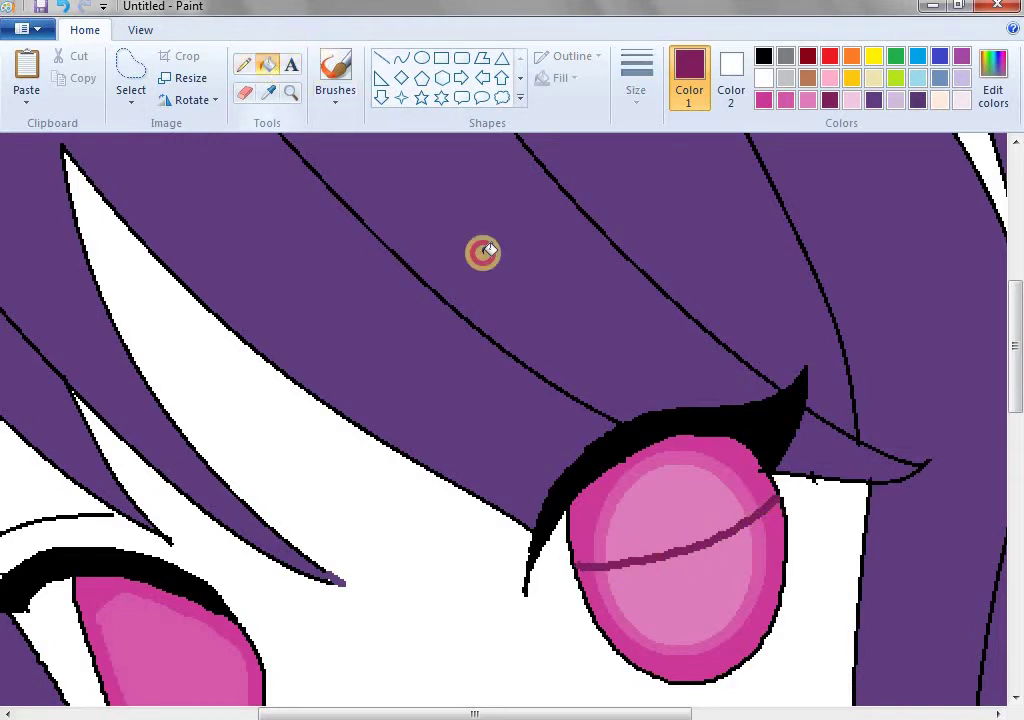
{"action": "left_click", "coordinate": [688, 451]}
{"action": "left_click", "coordinate": [688, 486]}
Draw a dark plum line from the shaded area down to the right iris's lower edge and fill the part left of it.
{"action": "scroll", "coordinate": [700, 450], "scroll_direction": "down", "scroll_amount": 3}
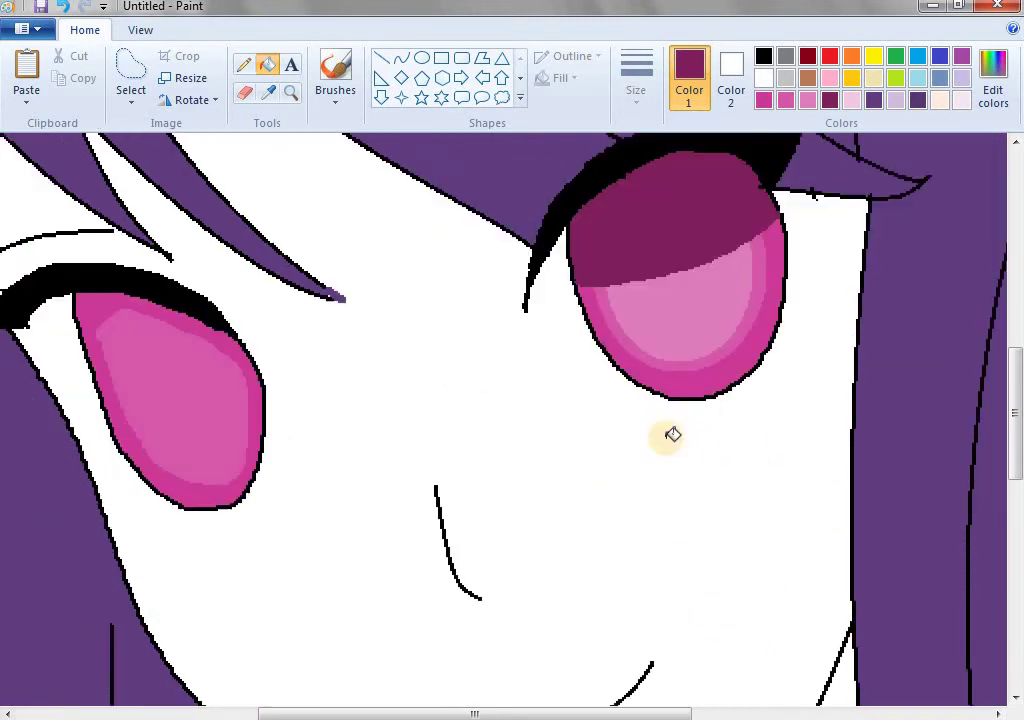
{"action": "scroll", "coordinate": [627, 431], "scroll_direction": "up", "scroll_amount": 2}
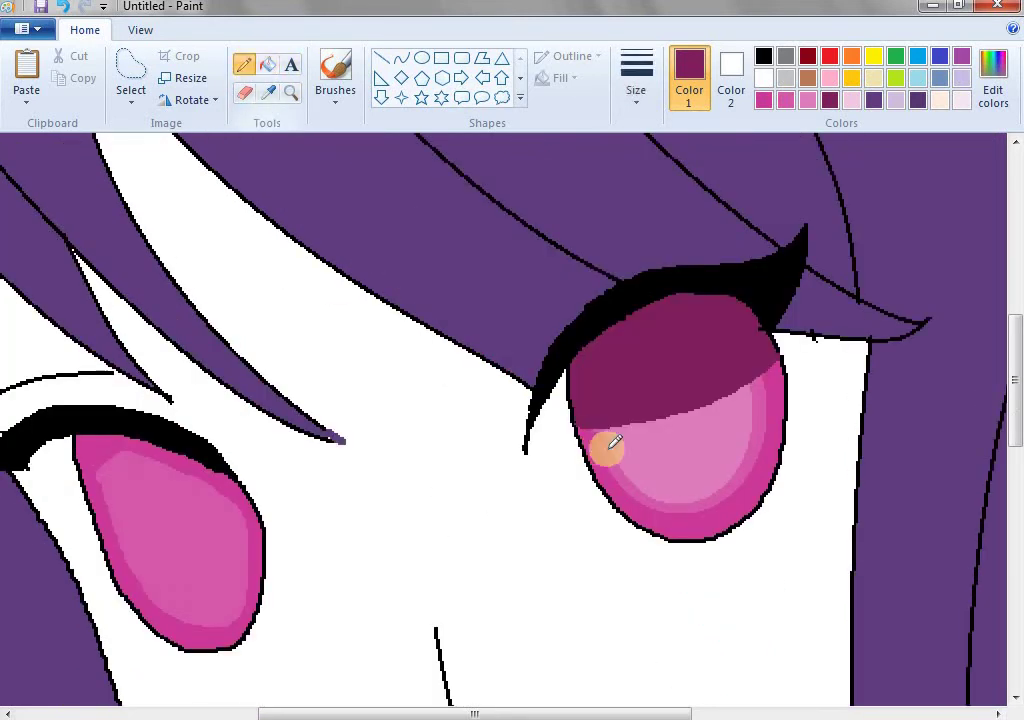
{"action": "left_click_drag", "start_coordinate": [637, 405], "coordinate": [658, 512]}
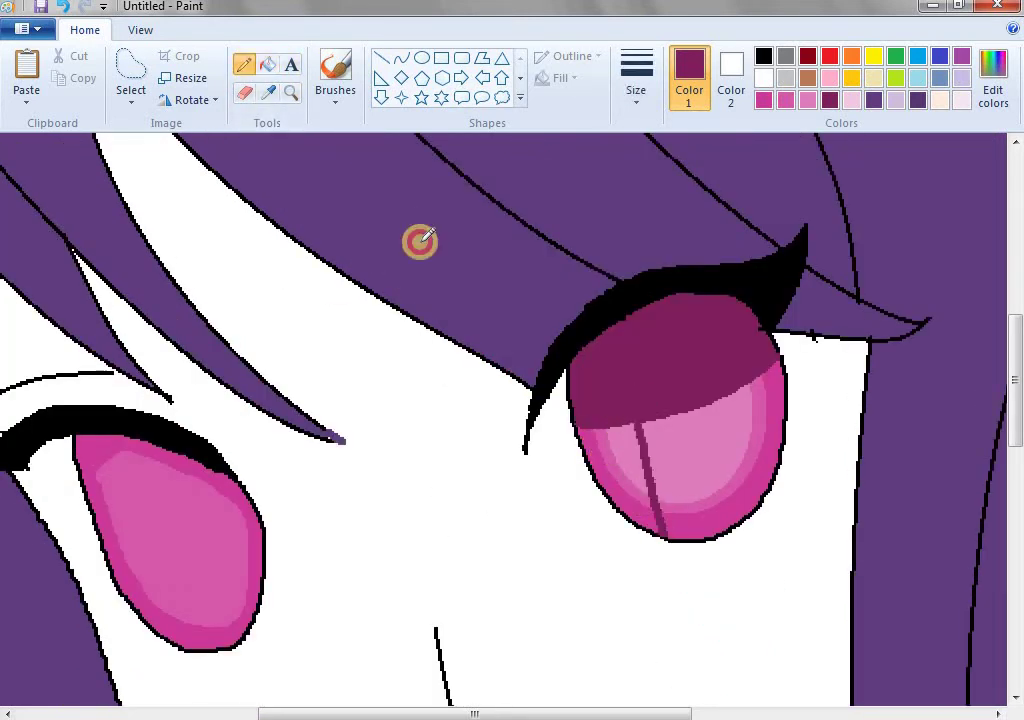
{"action": "left_click", "coordinate": [630, 436]}
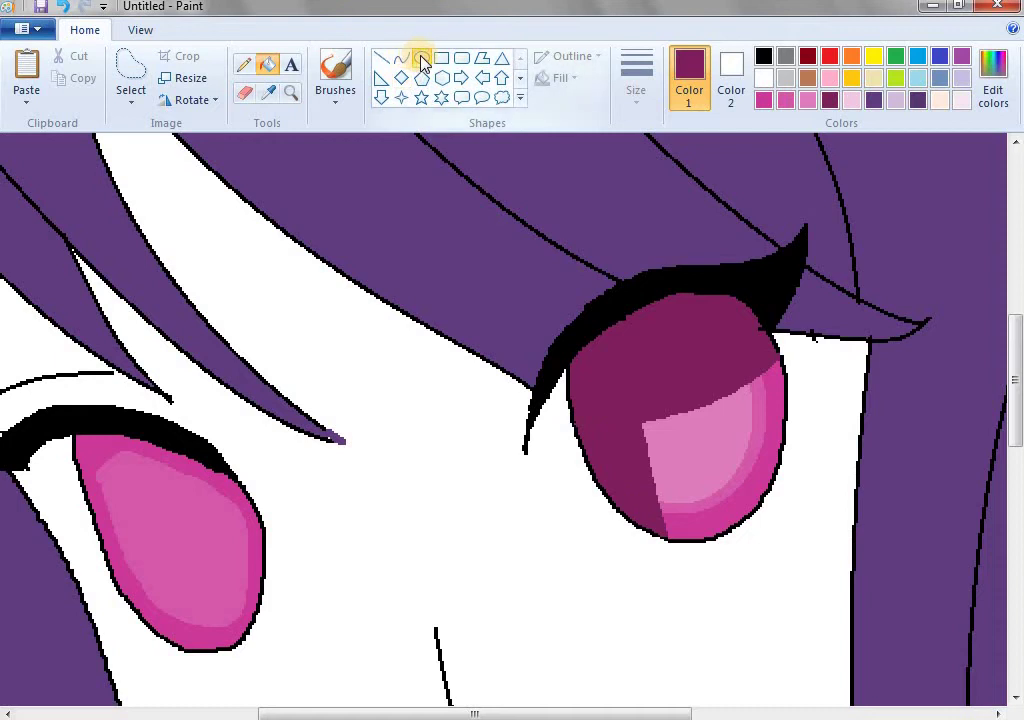
Draw a small upright ellipse as the pupil in the centre of the right iris and fill it with black.
{"action": "left_click", "coordinate": [421, 60]}
{"action": "left_click_drag", "start_coordinate": [655, 372], "coordinate": [686, 422]}
{"action": "left_click", "coordinate": [379, 134]}
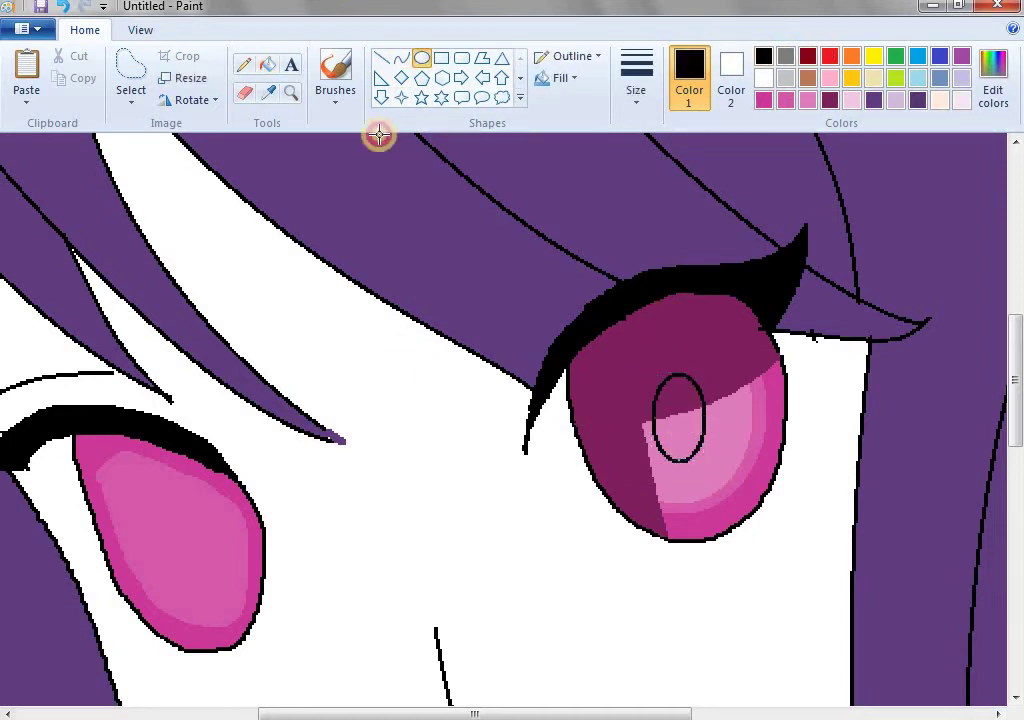
{"action": "left_click", "coordinate": [268, 66]}
{"action": "left_click", "coordinate": [671, 410]}
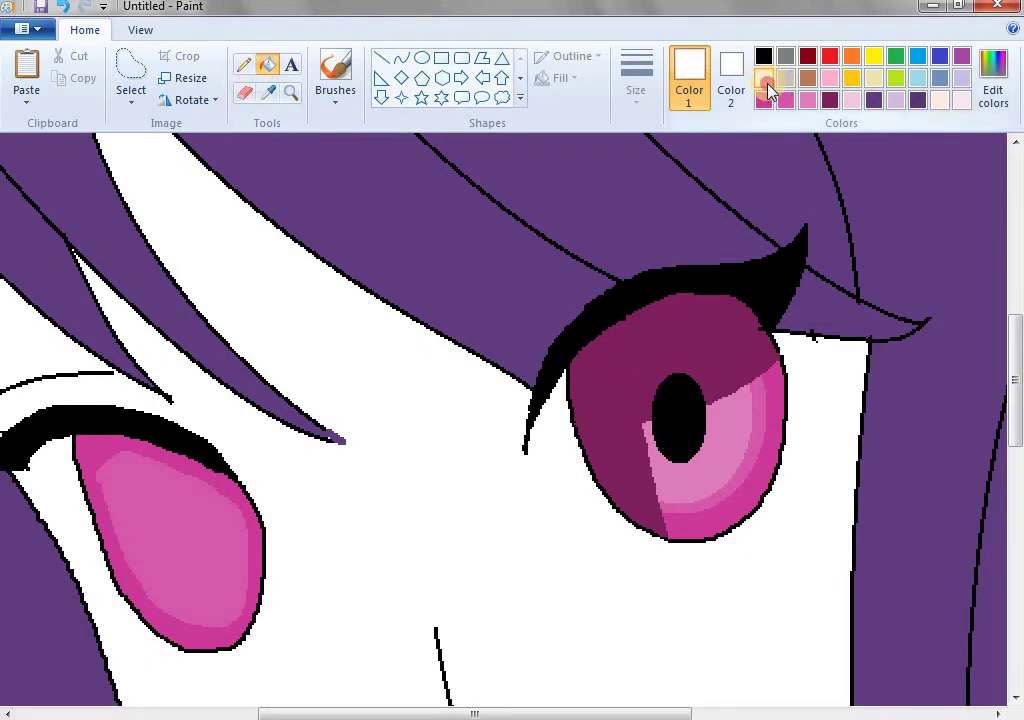
Draw a white ellipse overlapping the right iris's left edge, shift it slightly up, and fill it and the iris outline inside it with white.
{"action": "left_click", "coordinate": [428, 66]}
{"action": "left_click_drag", "start_coordinate": [539, 427], "coordinate": [660, 524]}
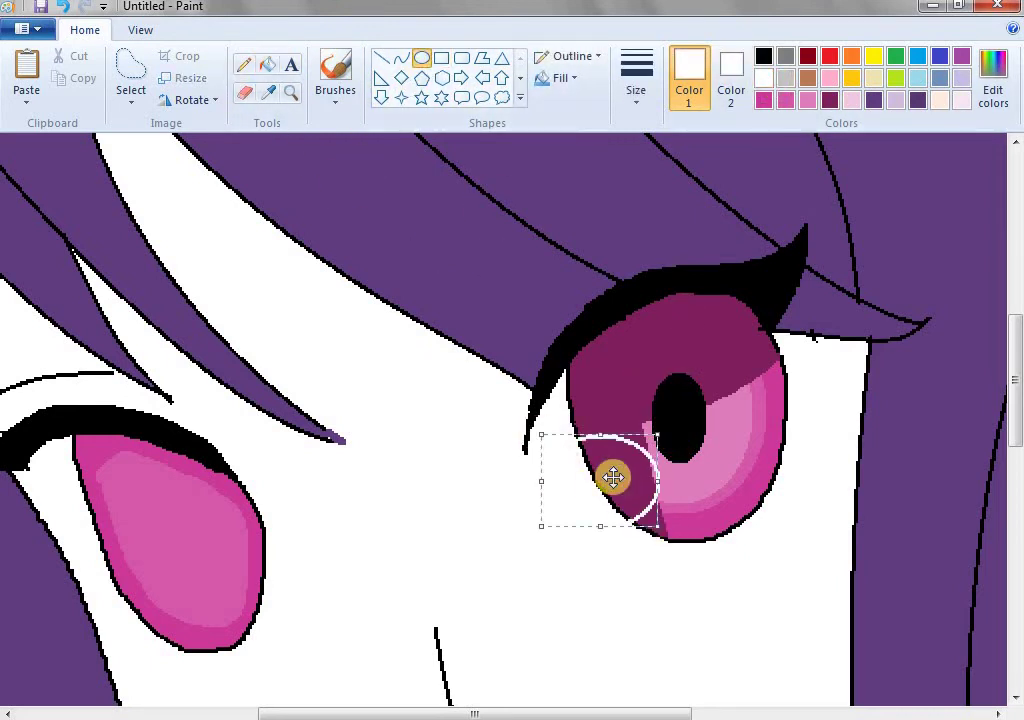
{"action": "left_click_drag", "start_coordinate": [610, 475], "coordinate": [607, 439]}
{"action": "left_click", "coordinate": [775, 217]}
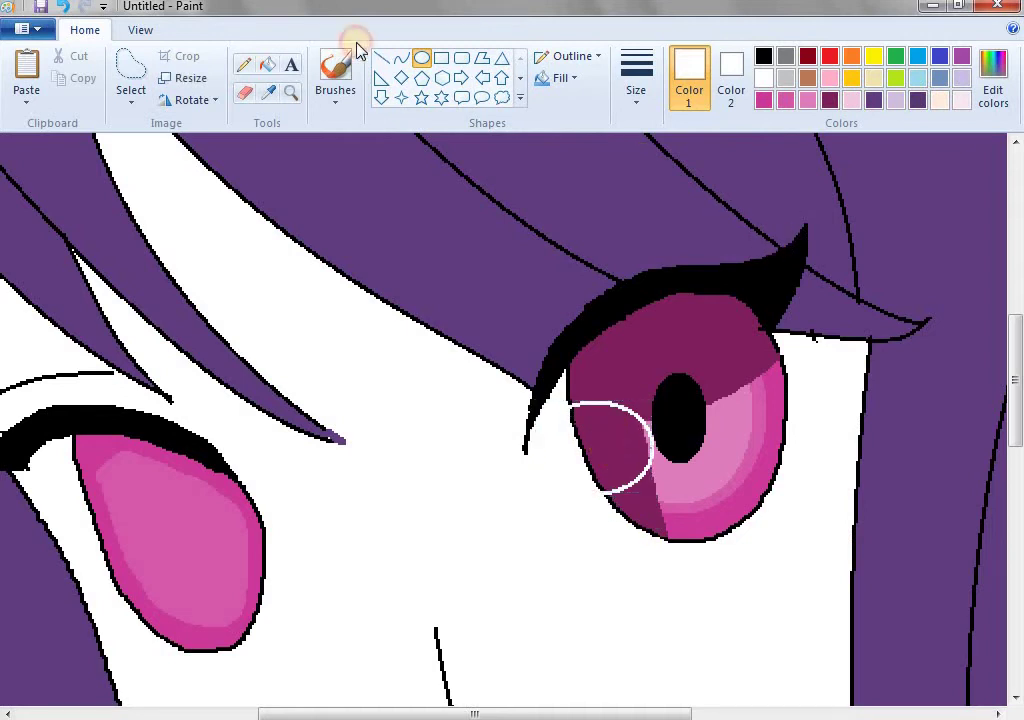
{"action": "left_click", "coordinate": [268, 66]}
{"action": "left_click", "coordinate": [648, 437]}
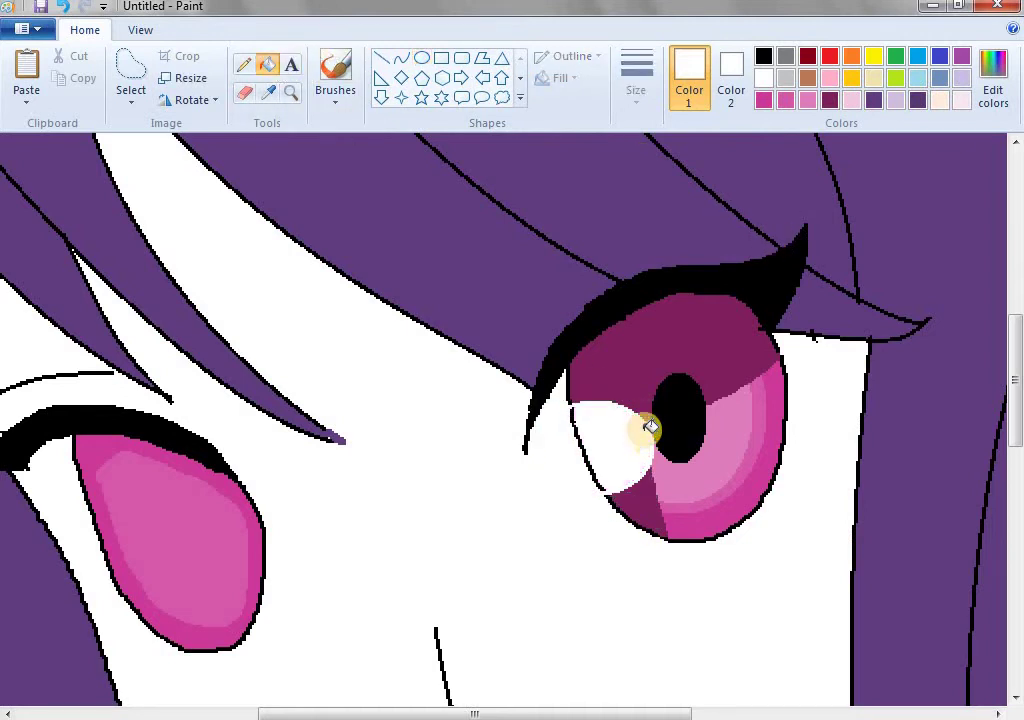
{"action": "left_click", "coordinate": [578, 428]}
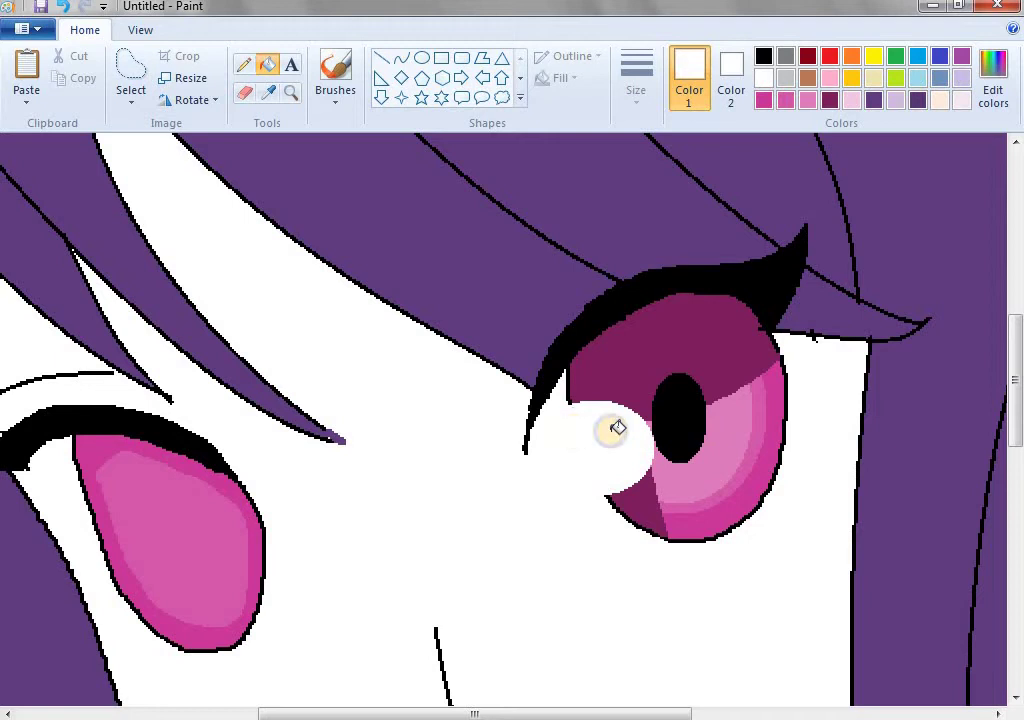
Draw three pale pink highlight ellipses in the right iris, two above the pupil and one below it, and fill them with pale pink.
{"action": "scroll", "coordinate": [448, 439], "scroll_direction": "up", "scroll_amount": 3}
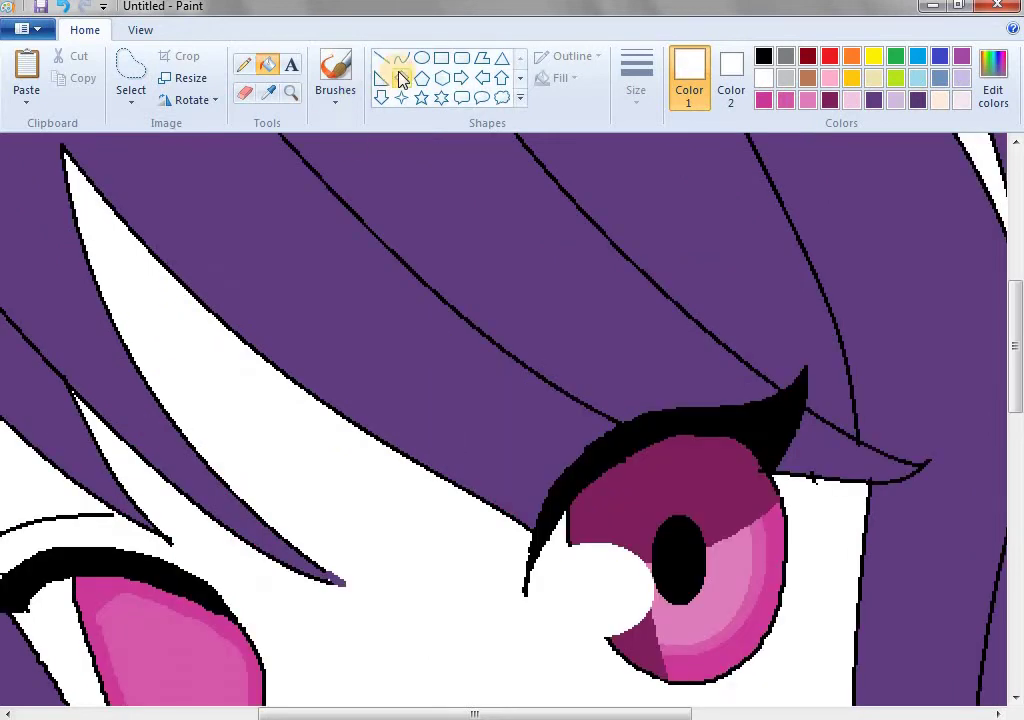
{"action": "left_click", "coordinate": [424, 58]}
{"action": "left_click", "coordinate": [852, 100]}
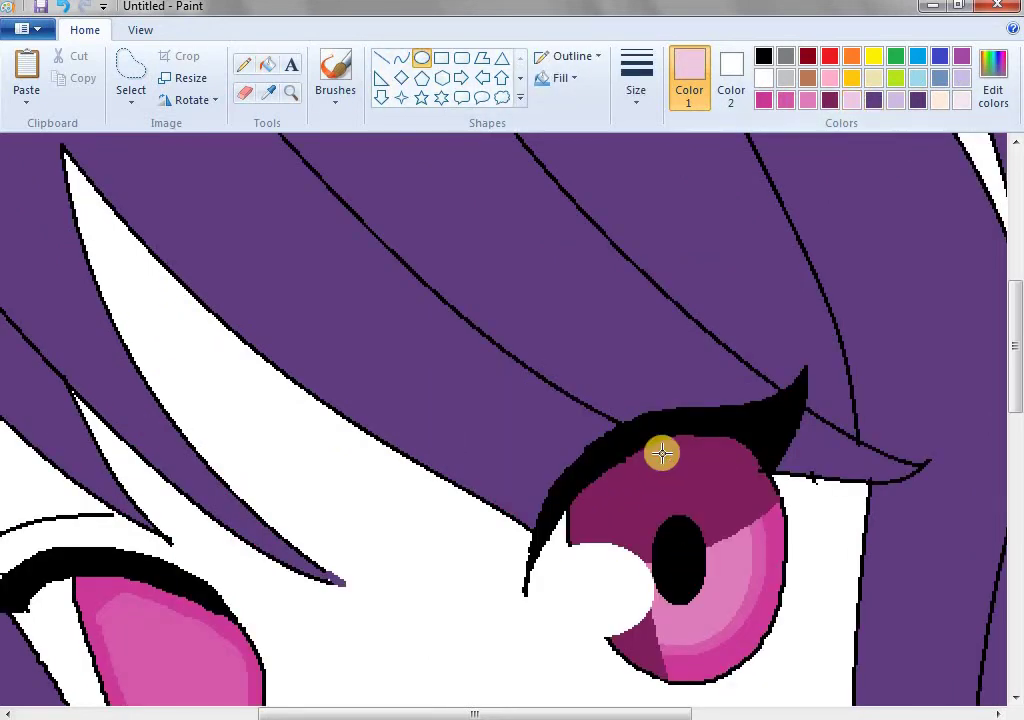
{"action": "mouse_move", "coordinate": [663, 453]}
{"action": "left_mouse_down"}
{"action": "mouse_move", "coordinate": [712, 512]}
{"action": "mouse_move", "coordinate": [718, 482]}
{"action": "mouse_move", "coordinate": [745, 515]}
{"action": "left_mouse_up"}
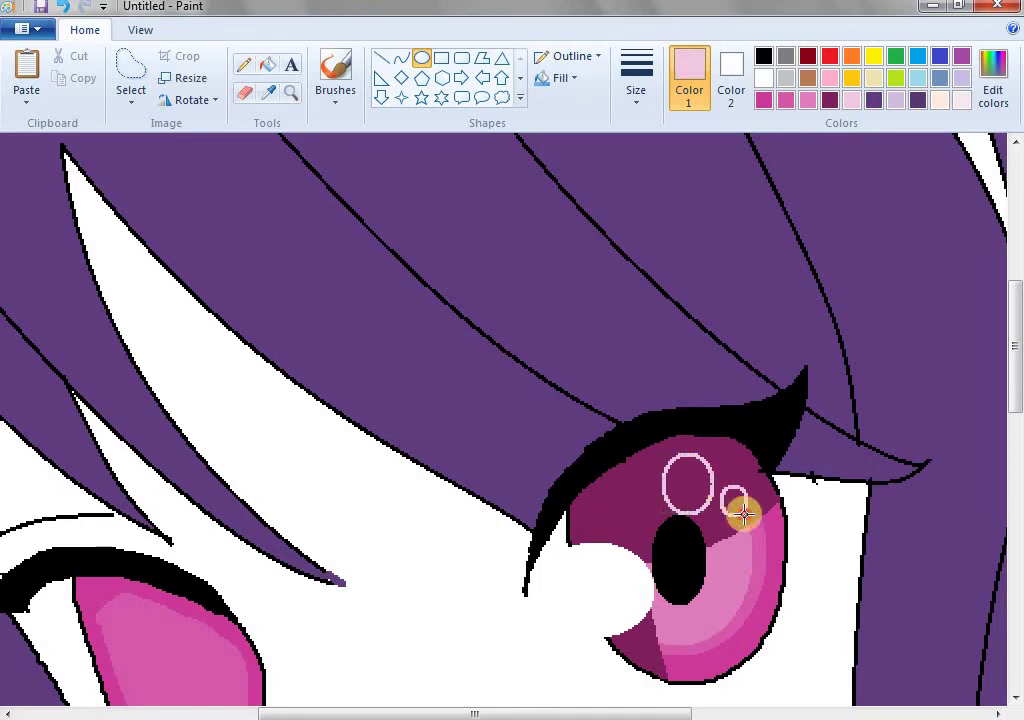
{"action": "left_click_drag", "start_coordinate": [692, 618], "coordinate": [731, 658]}
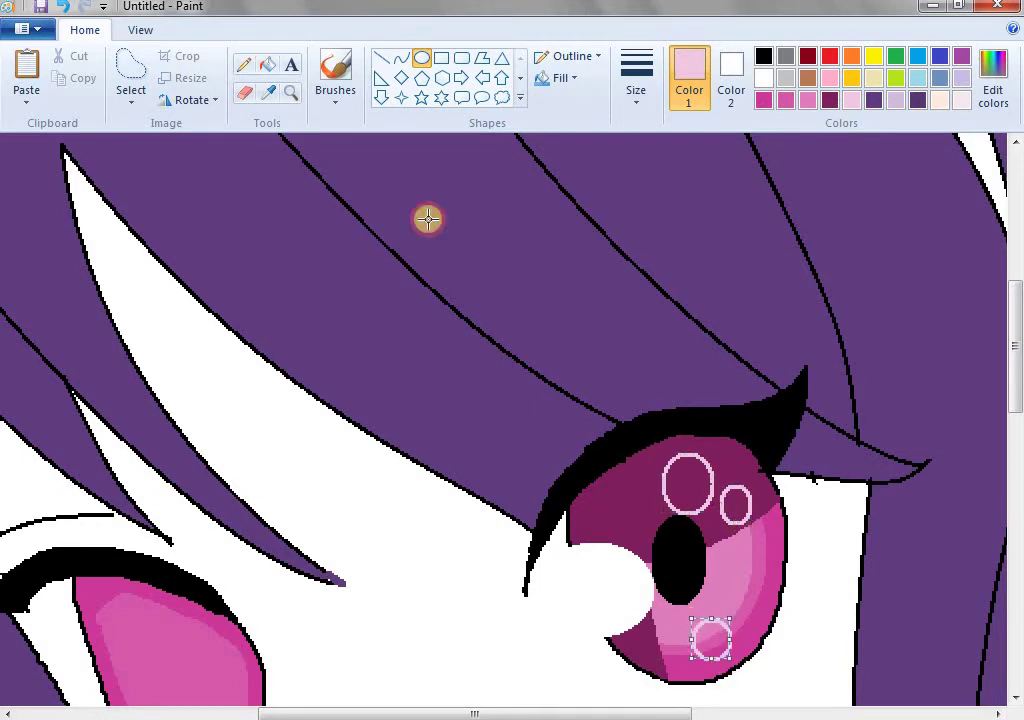
{"action": "left_click", "coordinate": [267, 64]}
{"action": "left_click", "coordinate": [688, 483]}
{"action": "left_click", "coordinate": [745, 499]}
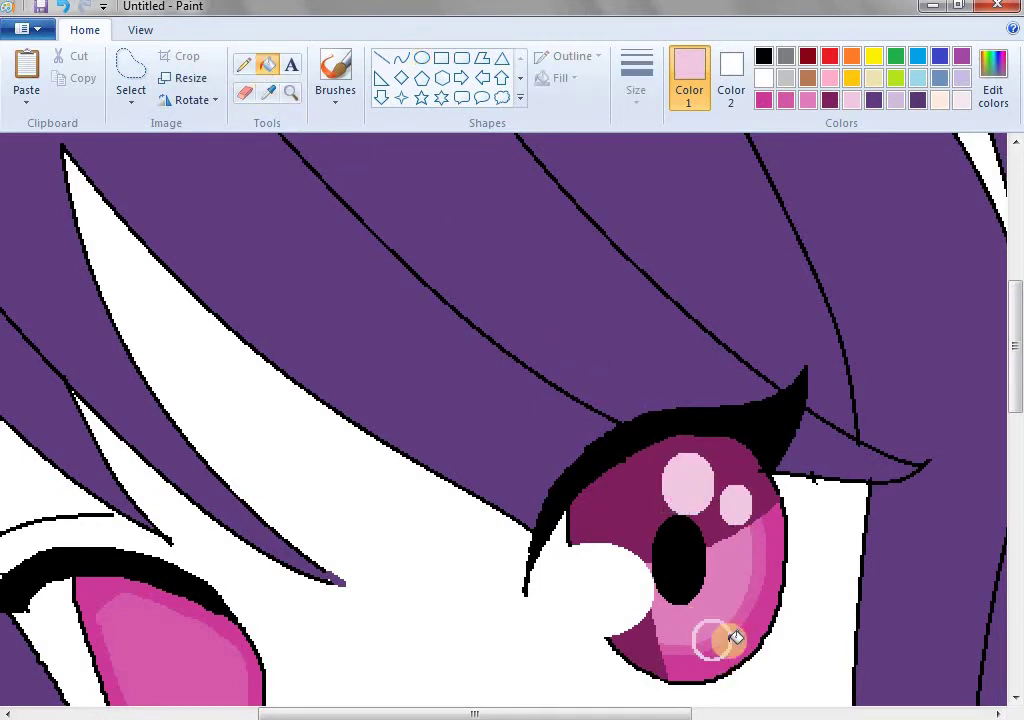
{"action": "left_click", "coordinate": [700, 618]}
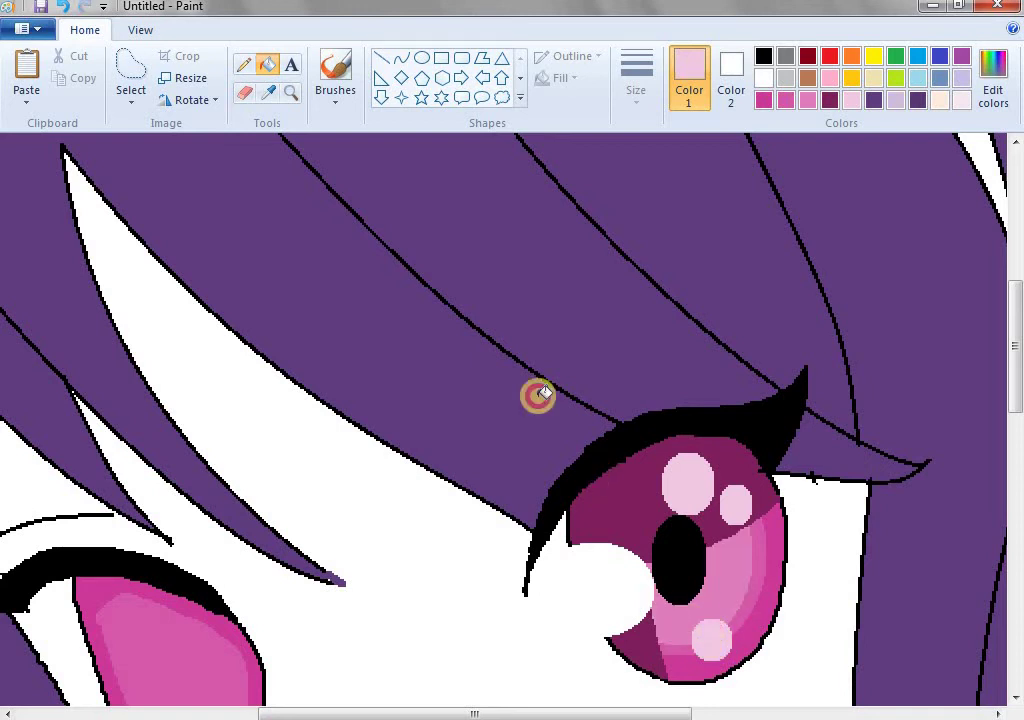
Fill the shirt area below the neckline, between the fur collar edges, with bright pink.
{"action": "left_click", "coordinate": [290, 92]}
{"action": "right_click", "coordinate": [315, 380]}
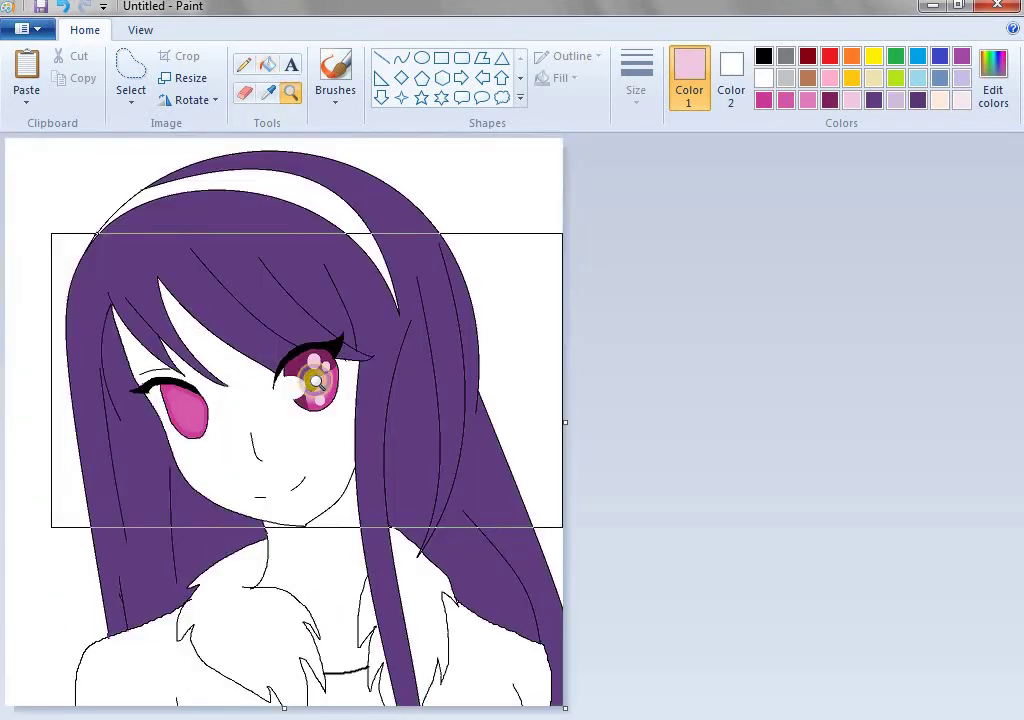
{"action": "left_click", "coordinate": [320, 434]}
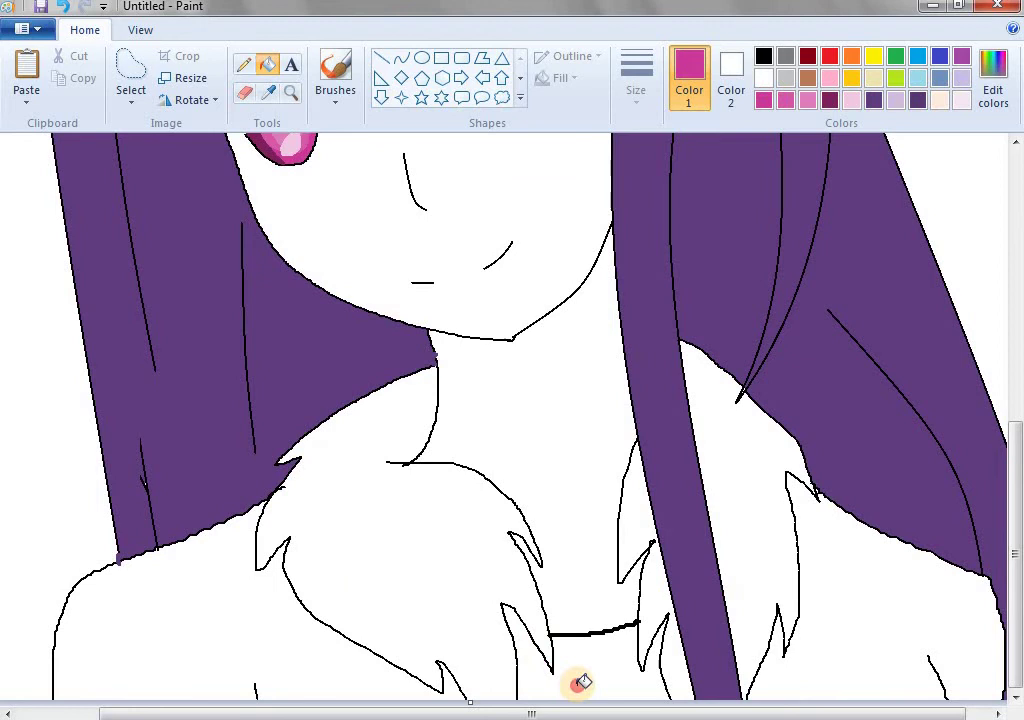
{"action": "left_click", "coordinate": [580, 683]}
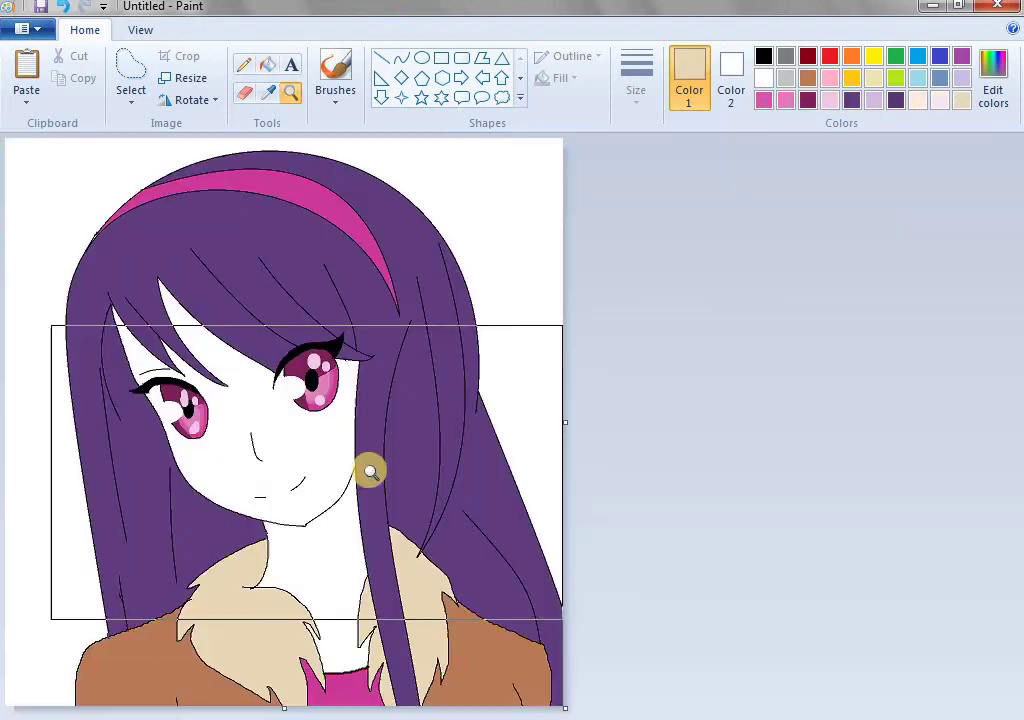
Mix a darker shade of the dark purple as the drawing colour for the Curve tool.
{"action": "left_click", "coordinate": [366, 469]}
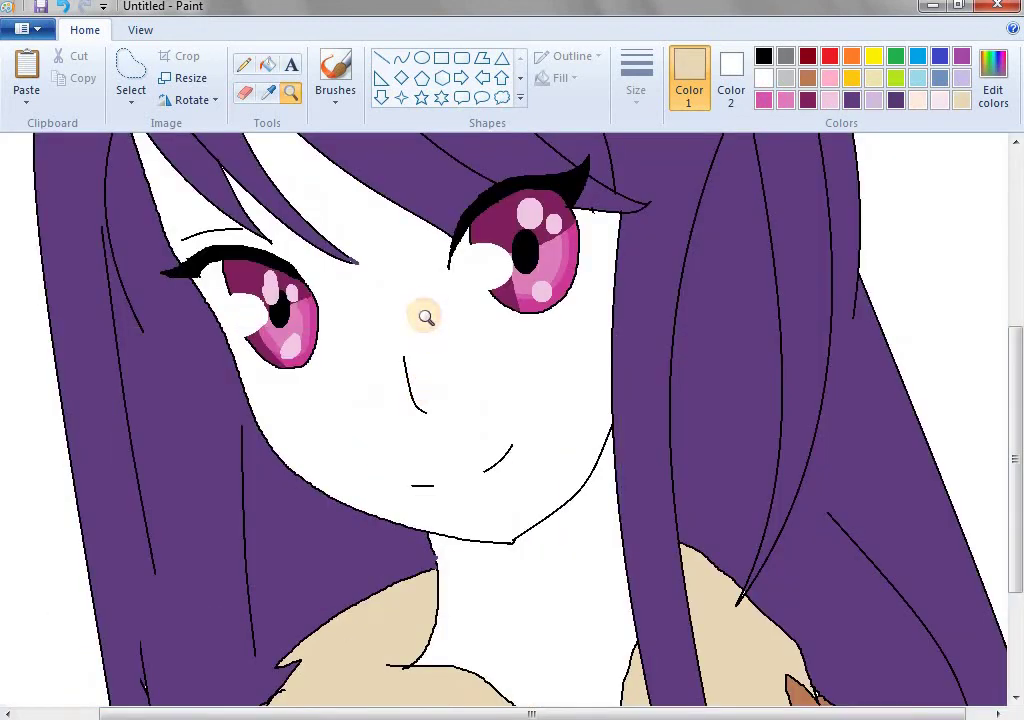
{"action": "right_click", "coordinate": [411, 466]}
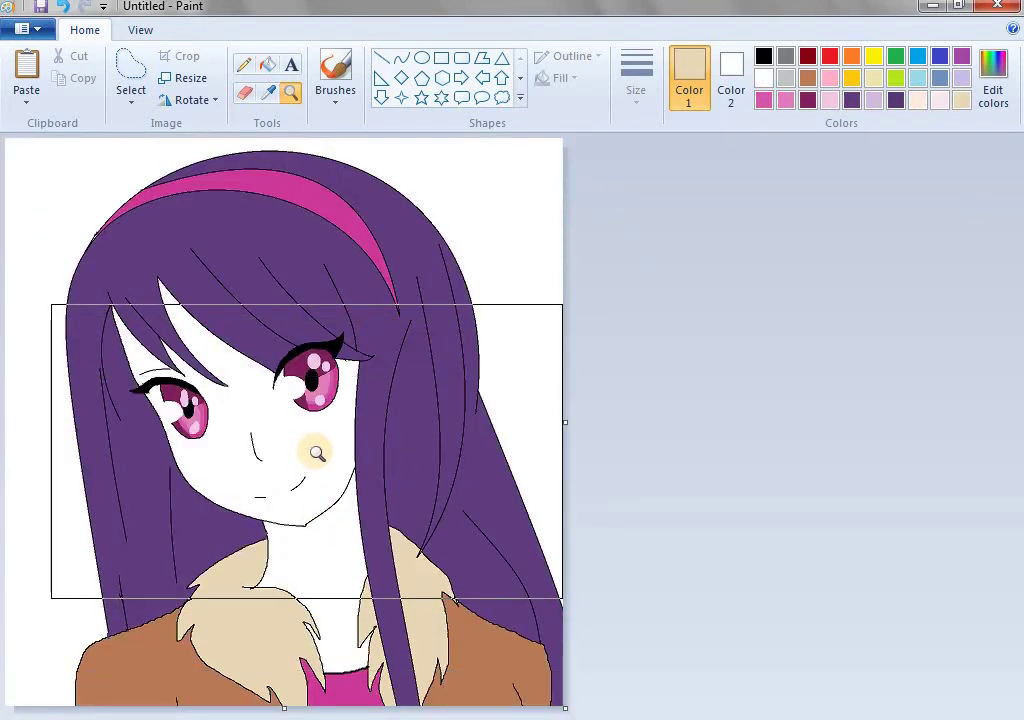
{"action": "left_click", "coordinate": [283, 311]}
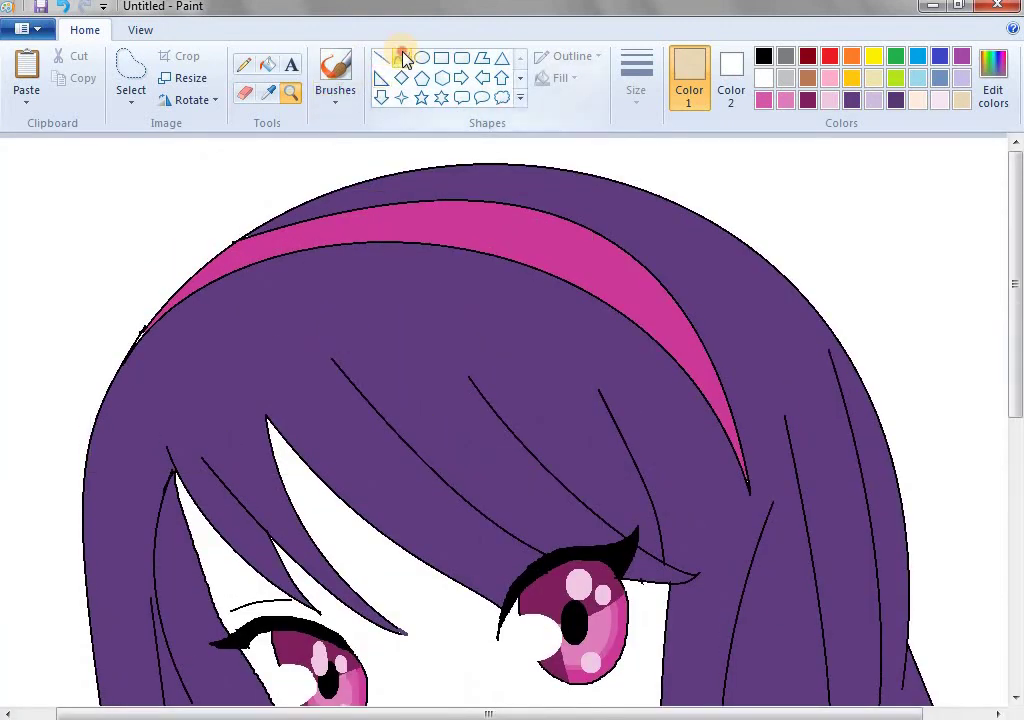
{"action": "left_click", "coordinate": [401, 57]}
{"action": "left_click", "coordinate": [895, 99]}
{"action": "left_click", "coordinate": [988, 72]}
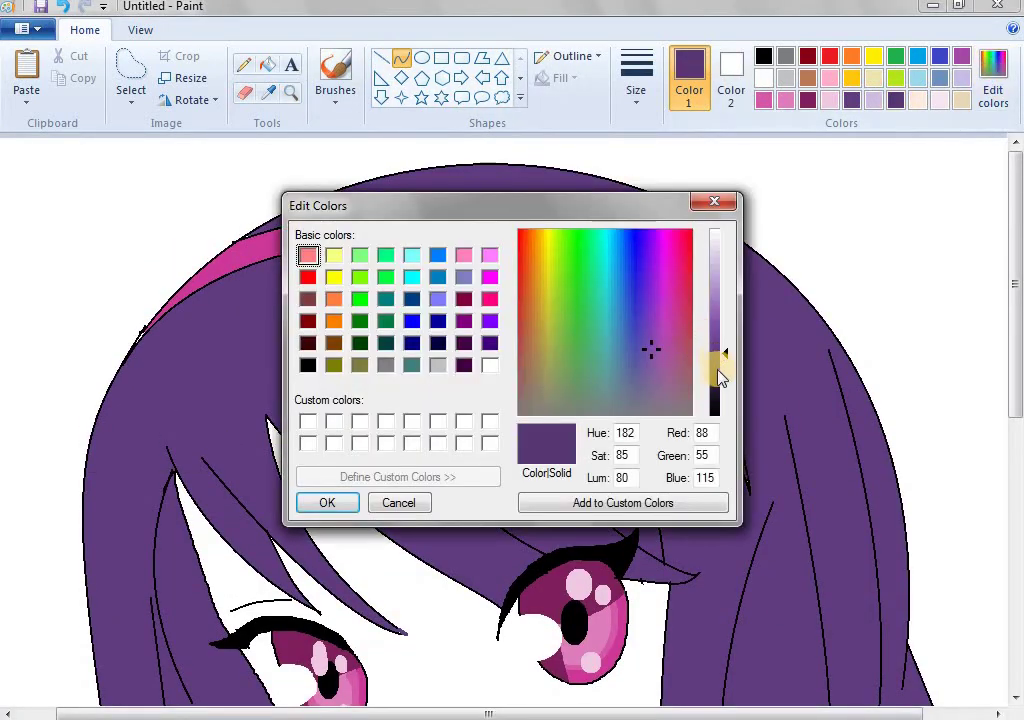
{"action": "left_click", "coordinate": [715, 371]}
{"action": "left_click", "coordinate": [333, 507]}
Draw two dark purple shading curves along both sides of the white gap in the fringe, meeting above its tip.
{"action": "left_click_drag", "start_coordinate": [266, 398], "coordinate": [512, 583]}
{"action": "left_click_drag", "start_coordinate": [315, 434], "coordinate": [319, 484]}
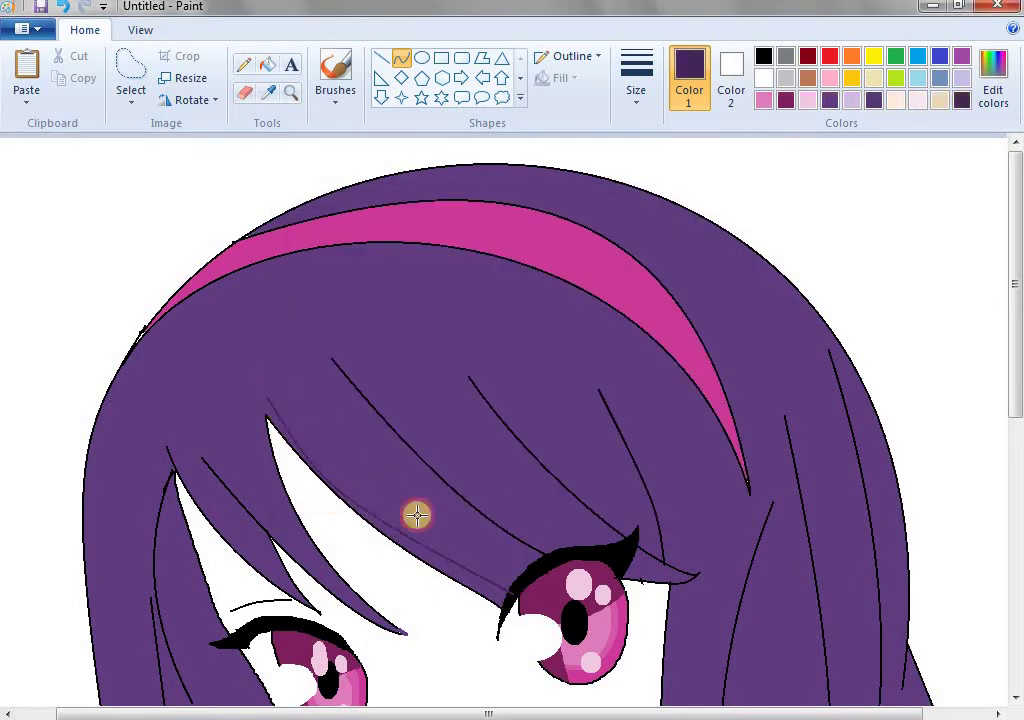
{"action": "left_click_drag", "start_coordinate": [416, 514], "coordinate": [455, 562]}
{"action": "left_click", "coordinate": [222, 370]}
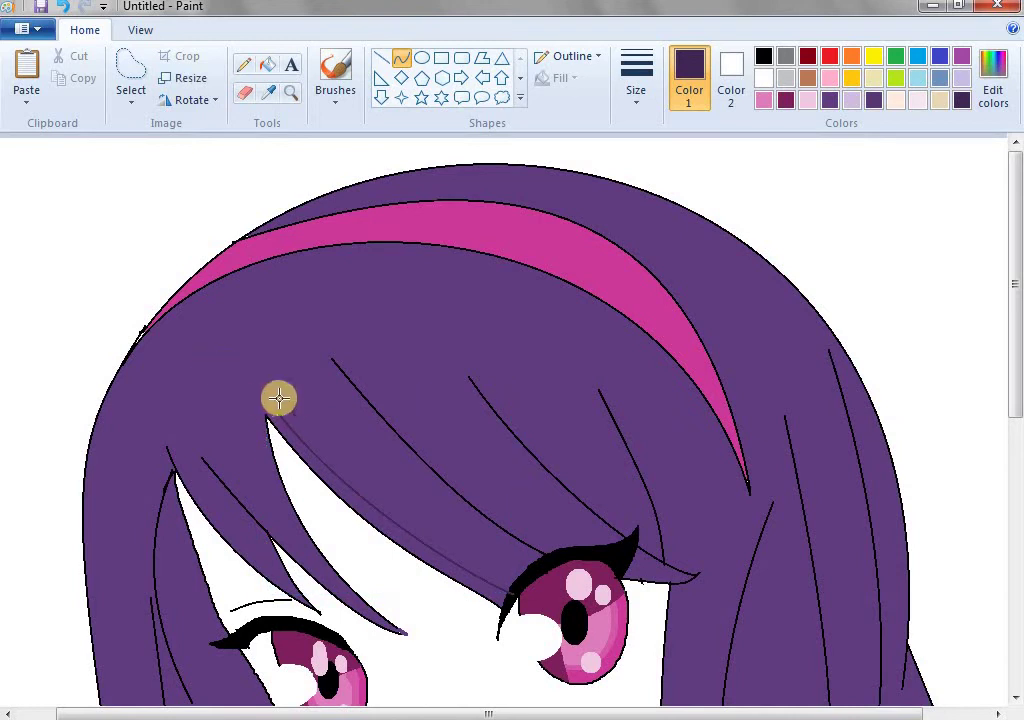
{"action": "left_click_drag", "start_coordinate": [266, 416], "coordinate": [332, 562]}
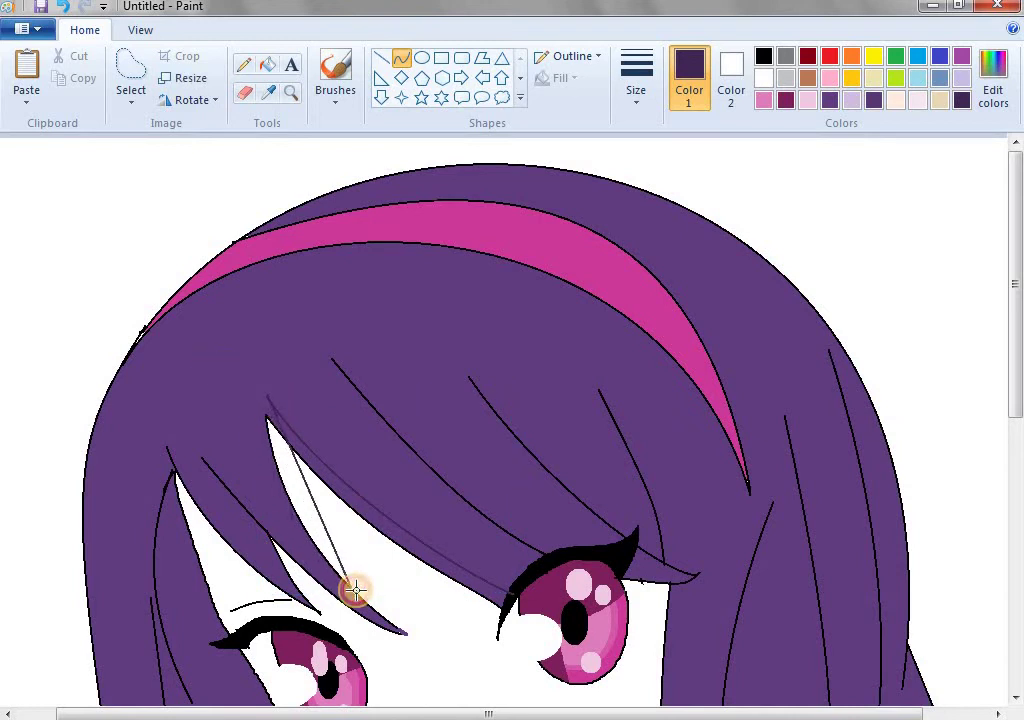
{"action": "left_click_drag", "start_coordinate": [278, 434], "coordinate": [261, 542]}
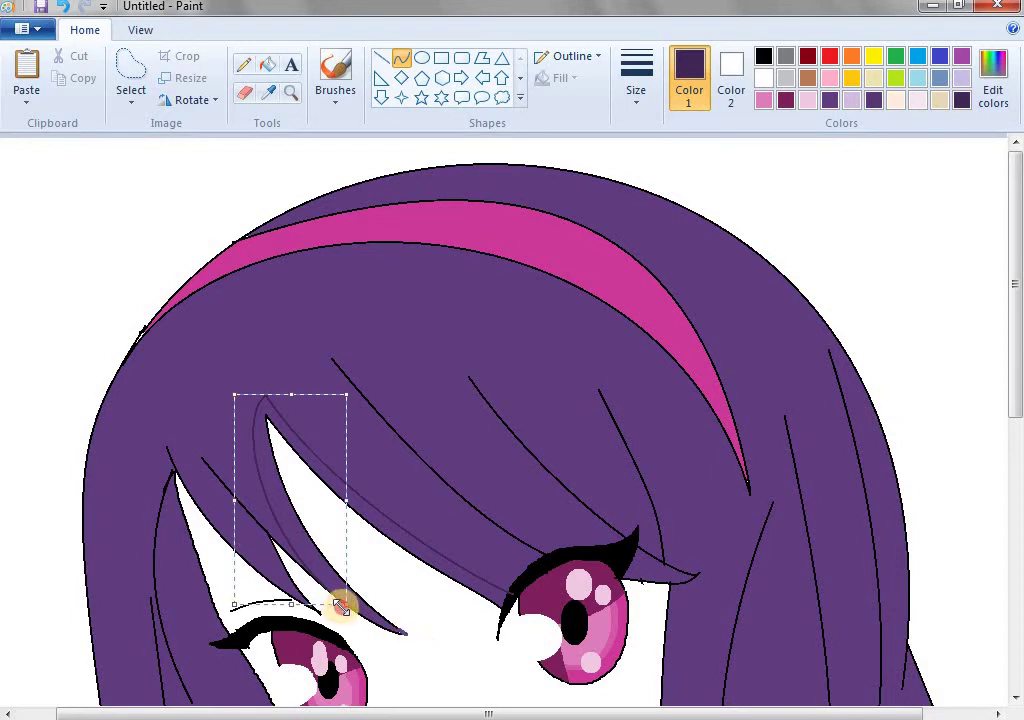
Draw a dark purple shading curve under the black line of the narrow fringe strand above the left eye.
{"action": "left_click", "coordinate": [209, 479]}
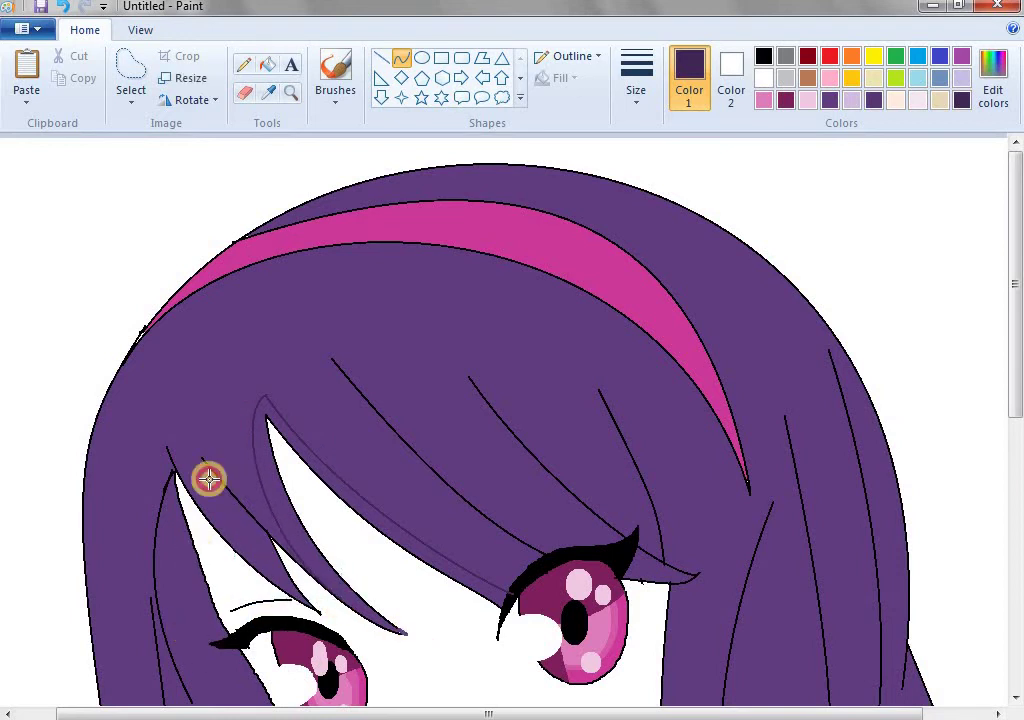
{"action": "left_click_drag", "start_coordinate": [209, 479], "coordinate": [233, 523]}
{"action": "left_click", "coordinate": [233, 523]}
{"action": "left_click_drag", "start_coordinate": [293, 578], "coordinate": [293, 578]}
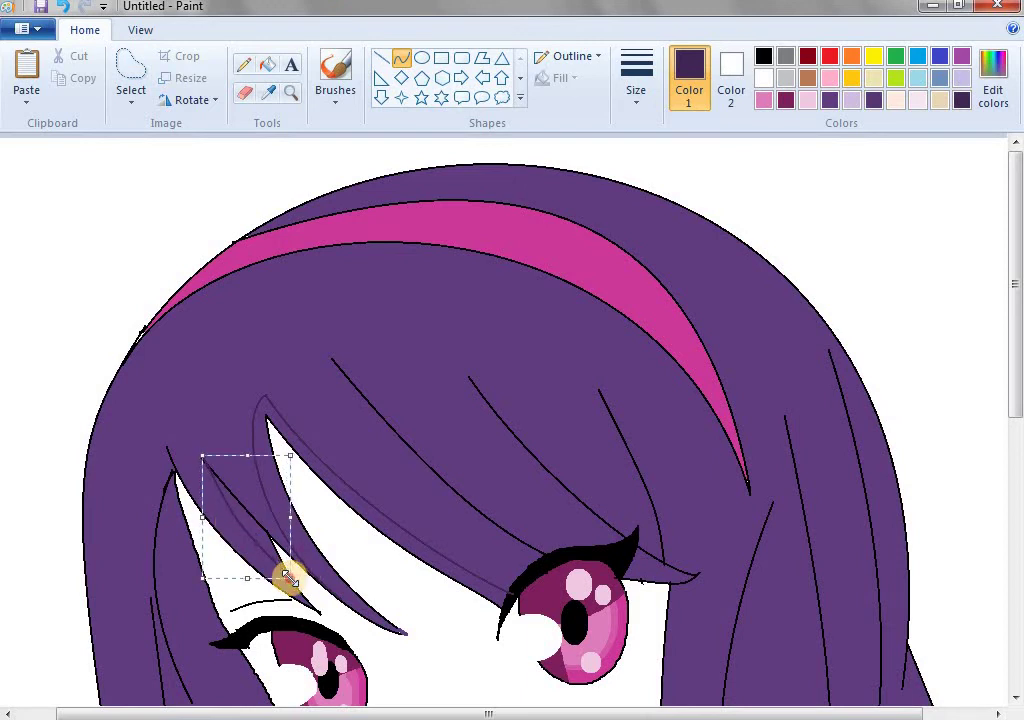
Draw a long dark purple shading curve down the left side hair and a short one joining the small strand beside the left eye.
{"action": "left_click", "coordinate": [163, 457]}
{"action": "left_click_drag", "start_coordinate": [169, 453], "coordinate": [129, 505]}
{"action": "scroll", "coordinate": [130, 585], "scroll_direction": "down", "scroll_amount": 3}
{"action": "scroll", "coordinate": [206, 633], "scroll_direction": "up", "scroll_amount": 3}
{"action": "scroll", "coordinate": [55, 565], "scroll_direction": "down", "scroll_amount": 1}
{"action": "scroll", "coordinate": [125, 477], "scroll_direction": "down", "scroll_amount": 1}
{"action": "left_click", "coordinate": [295, 501]}
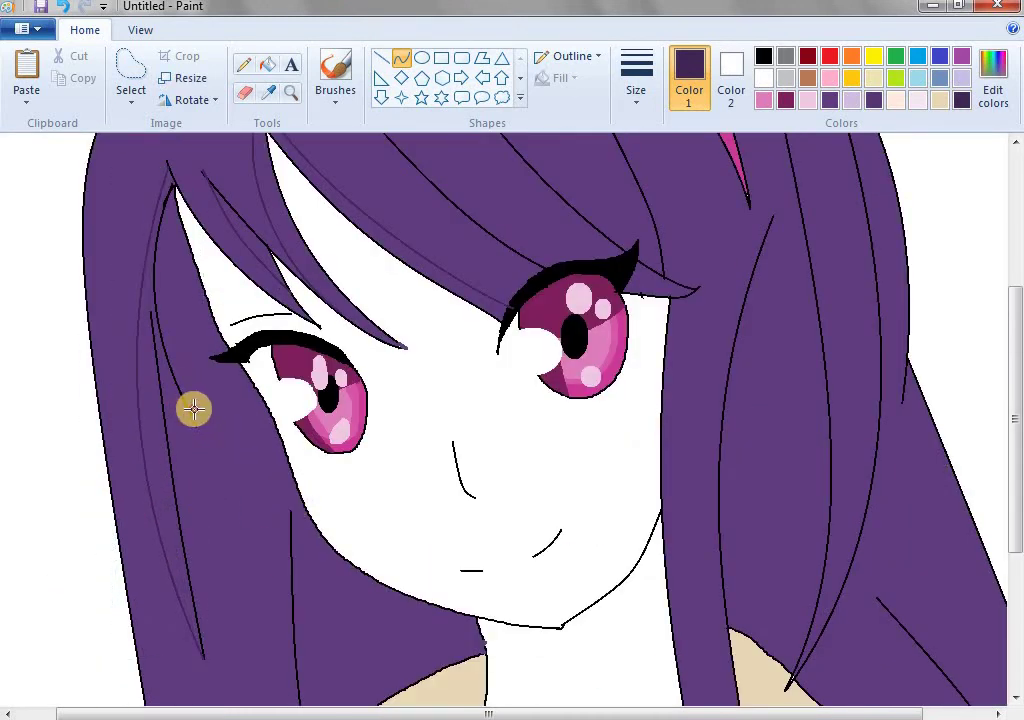
{"action": "left_click_drag", "start_coordinate": [194, 409], "coordinate": [158, 390]}
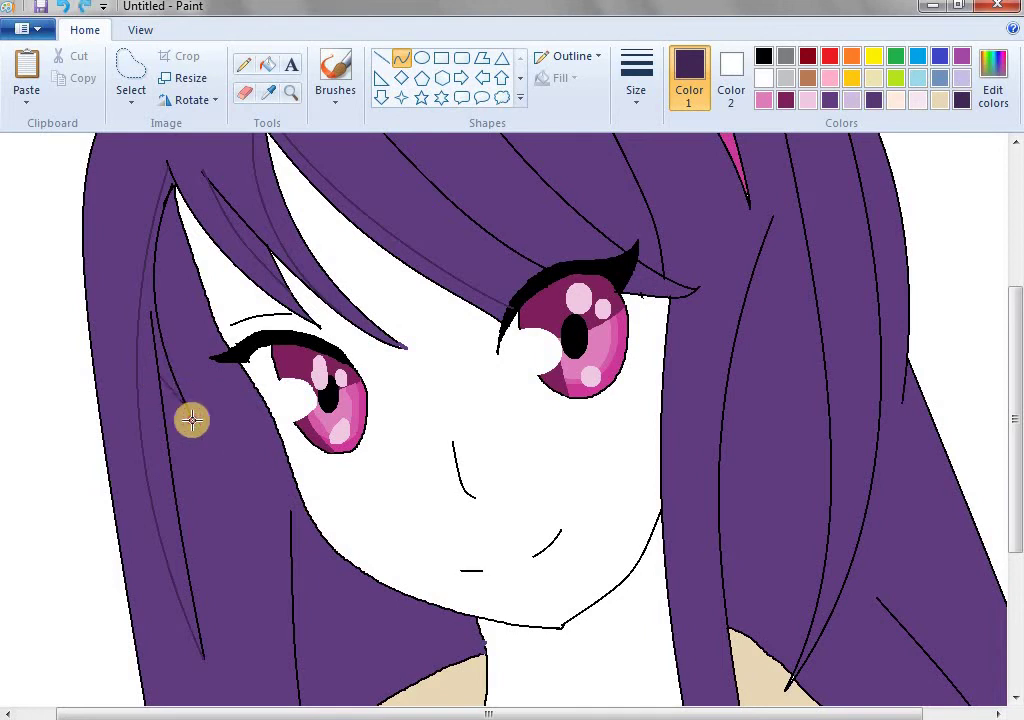
{"action": "left_click_drag", "start_coordinate": [172, 400], "coordinate": [172, 400]}
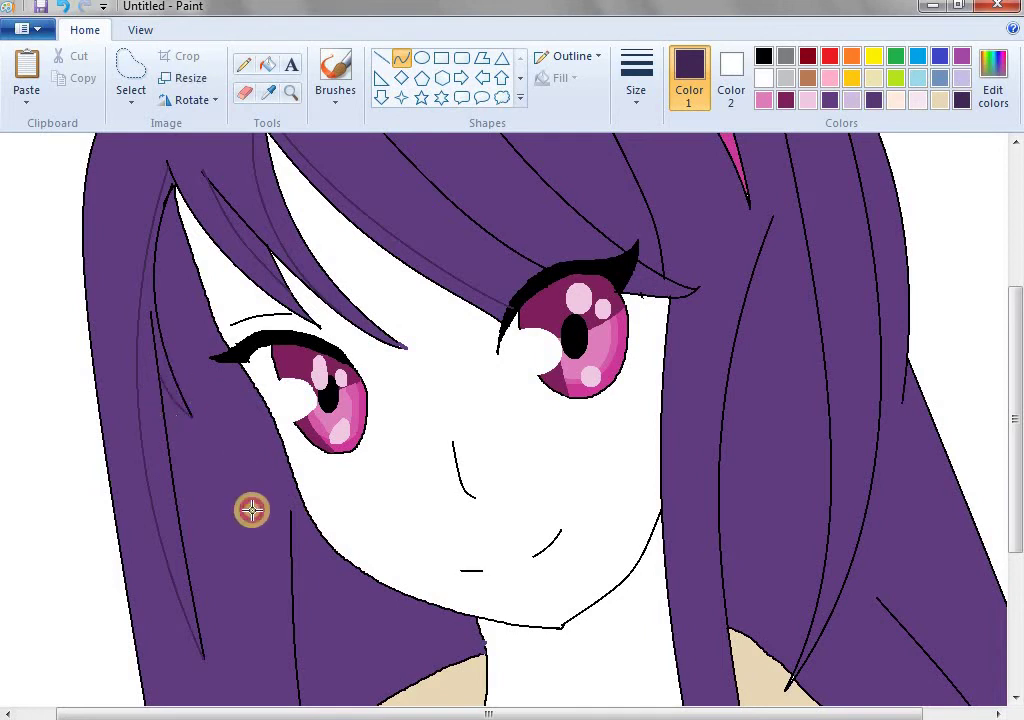
Draw dark purple shading curves alongside the two long fringe lines that run down to the right eye.
{"action": "scroll", "coordinate": [302, 388], "scroll_direction": "down", "scroll_amount": 3}
{"action": "scroll", "coordinate": [289, 366], "scroll_direction": "up", "scroll_amount": 6}
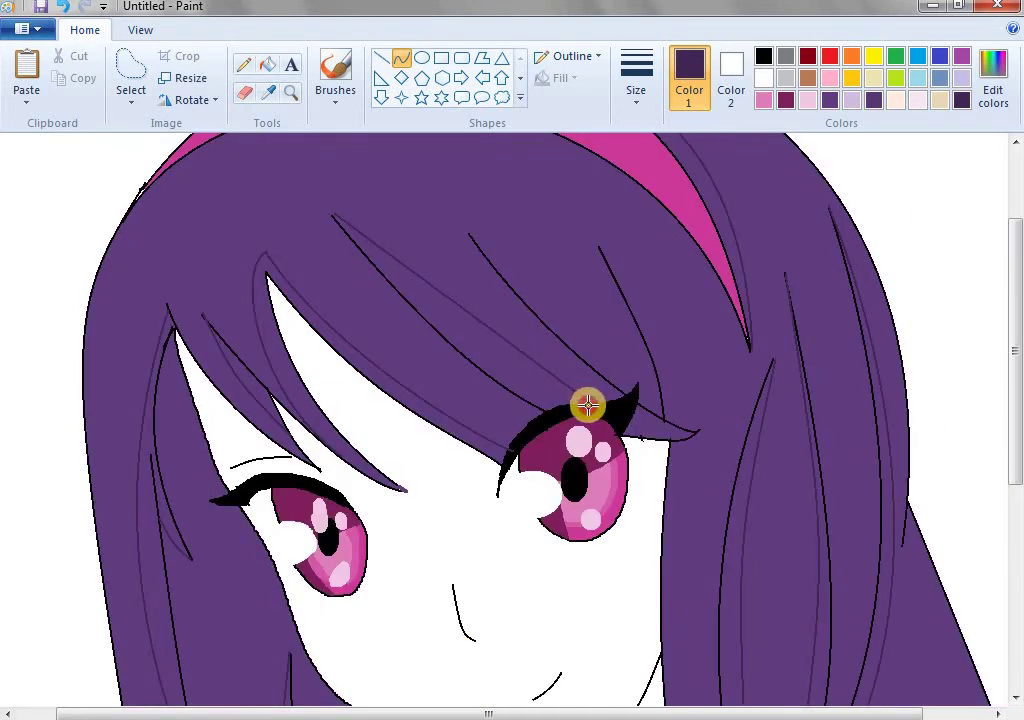
{"action": "left_click", "coordinate": [505, 370]}
{"action": "left_click", "coordinate": [582, 182]}
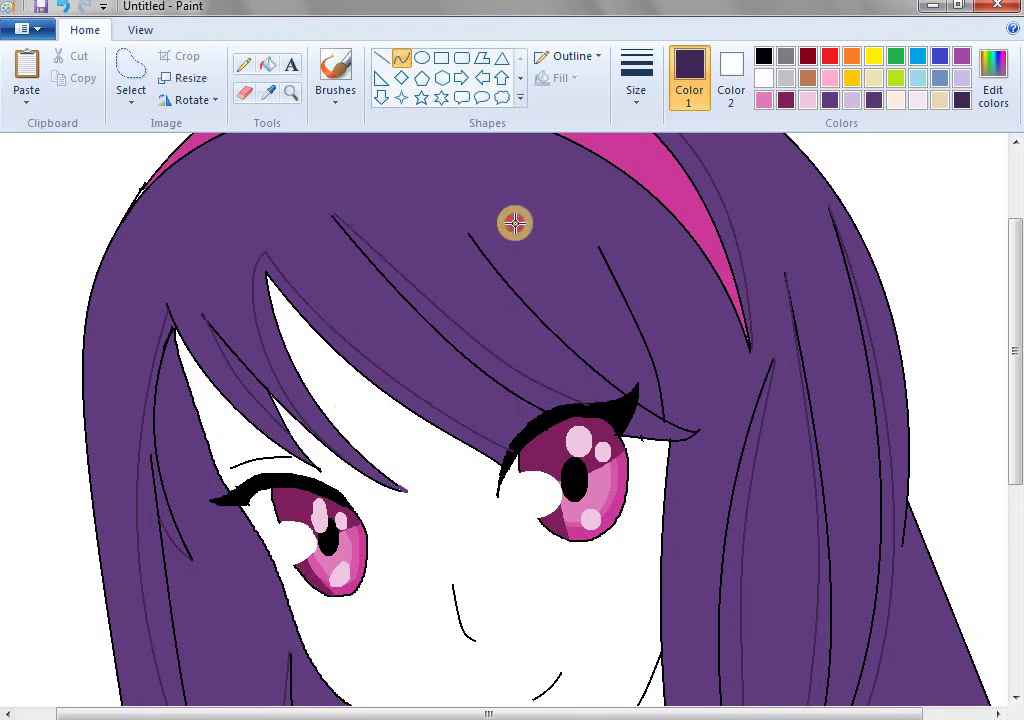
{"action": "mouse_move", "coordinate": [470, 234]}
{"action": "left_mouse_down"}
{"action": "mouse_move", "coordinate": [638, 382]}
{"action": "mouse_move", "coordinate": [613, 389]}
{"action": "mouse_move", "coordinate": [590, 343]}
{"action": "mouse_move", "coordinate": [648, 290]}
{"action": "left_mouse_up"}
{"action": "left_click", "coordinate": [663, 211]}
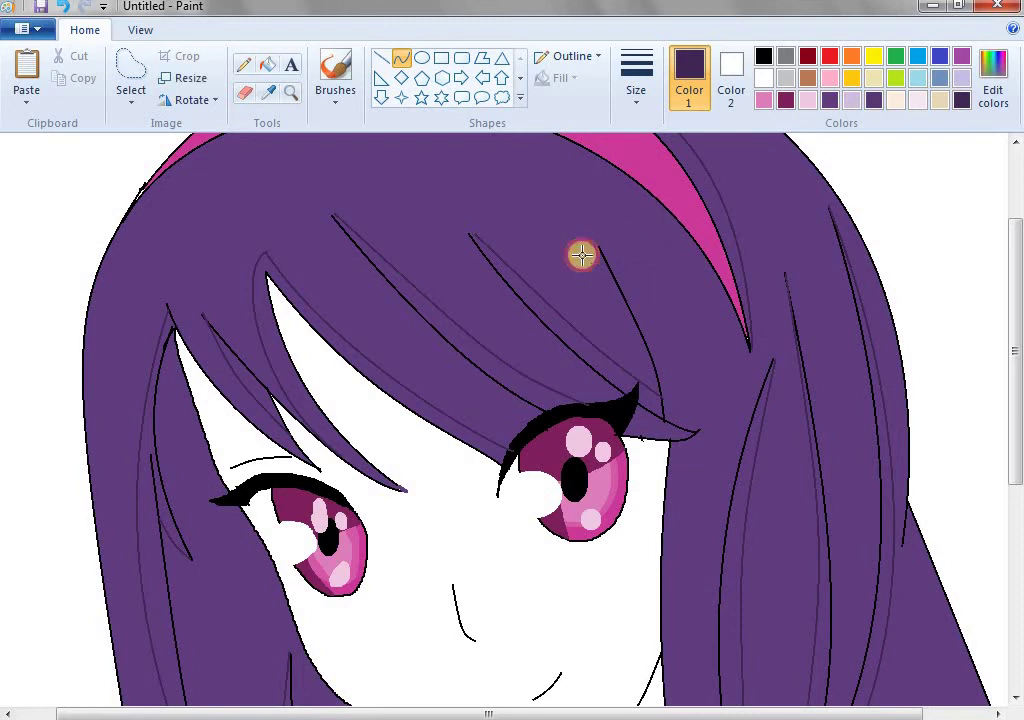
Add dark purple shading lines down the strand beside the right cheek and diagonally from the lower right hair line across the strands.
{"action": "scroll", "coordinate": [679, 510], "scroll_direction": "down", "scroll_amount": 5}
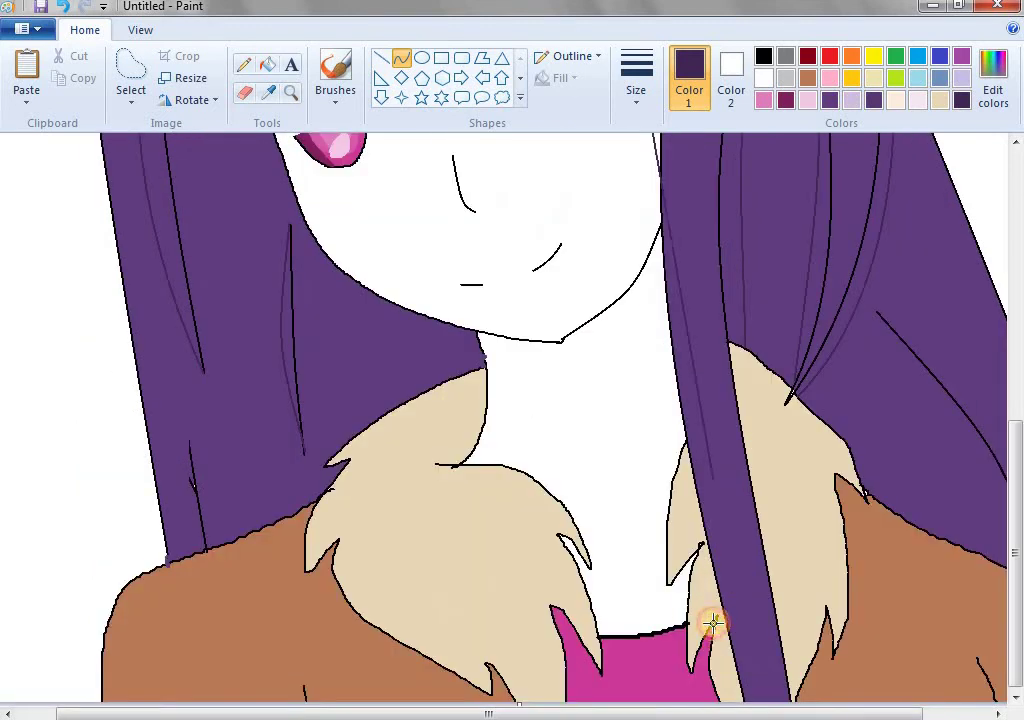
{"action": "scroll", "coordinate": [773, 664], "scroll_direction": "up", "scroll_amount": 5}
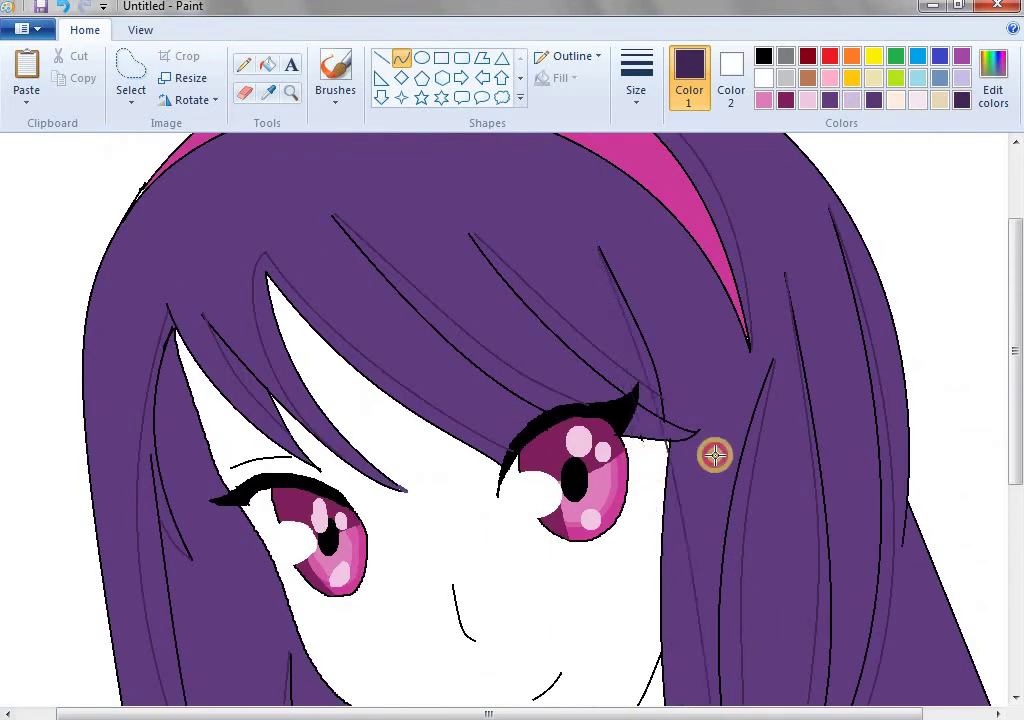
{"action": "scroll", "coordinate": [777, 503], "scroll_direction": "down", "scroll_amount": 3}
{"action": "left_click_drag", "start_coordinate": [777, 504], "coordinate": [654, 479]}
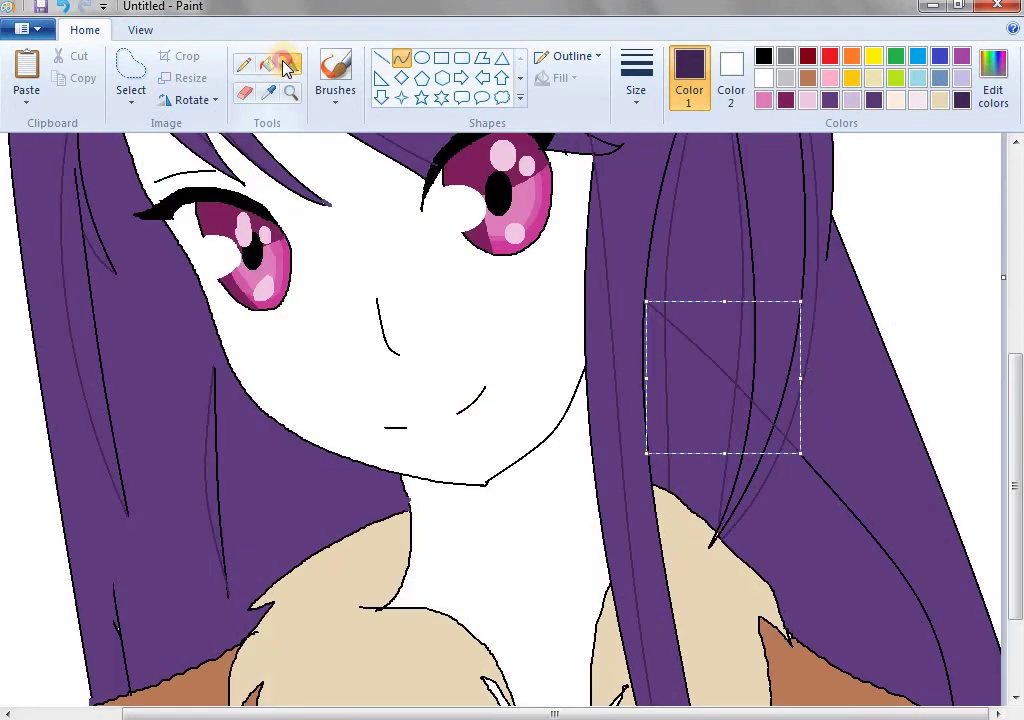
Fill the outlined shading areas of the left side hair and the narrow fringe strands above the left eye with dark purple.
{"action": "left_click", "coordinate": [268, 64]}
{"action": "left_click", "coordinate": [88, 390]}
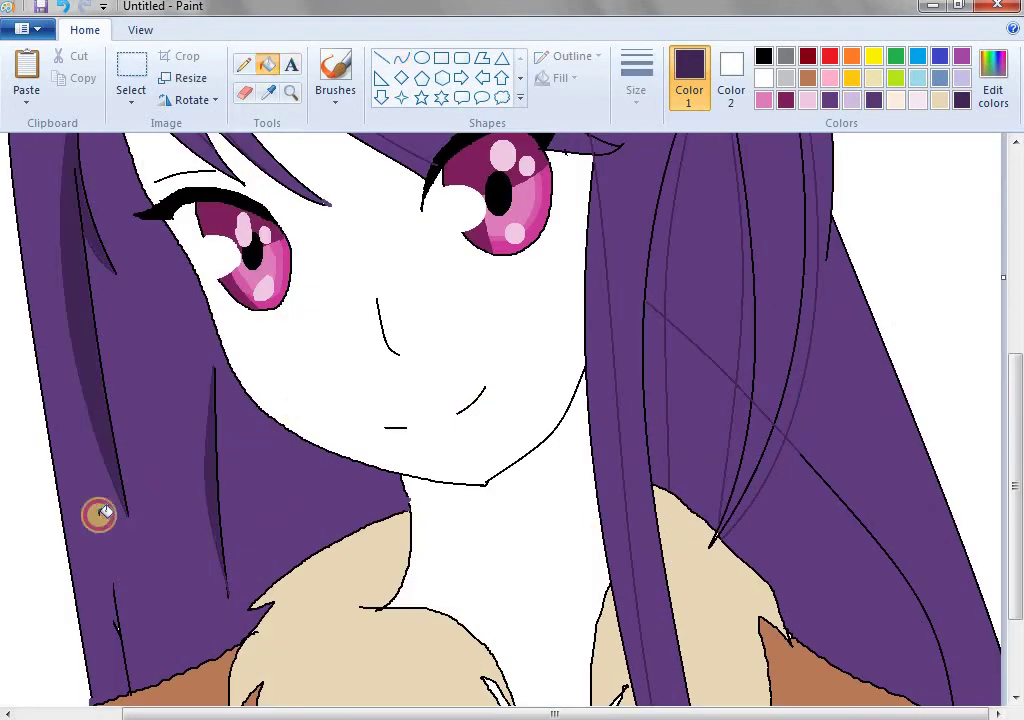
{"action": "scroll", "coordinate": [172, 595], "scroll_direction": "up", "scroll_amount": 2}
{"action": "scroll", "coordinate": [172, 595], "scroll_direction": "up", "scroll_amount": 2}
{"action": "left_click", "coordinate": [195, 352]}
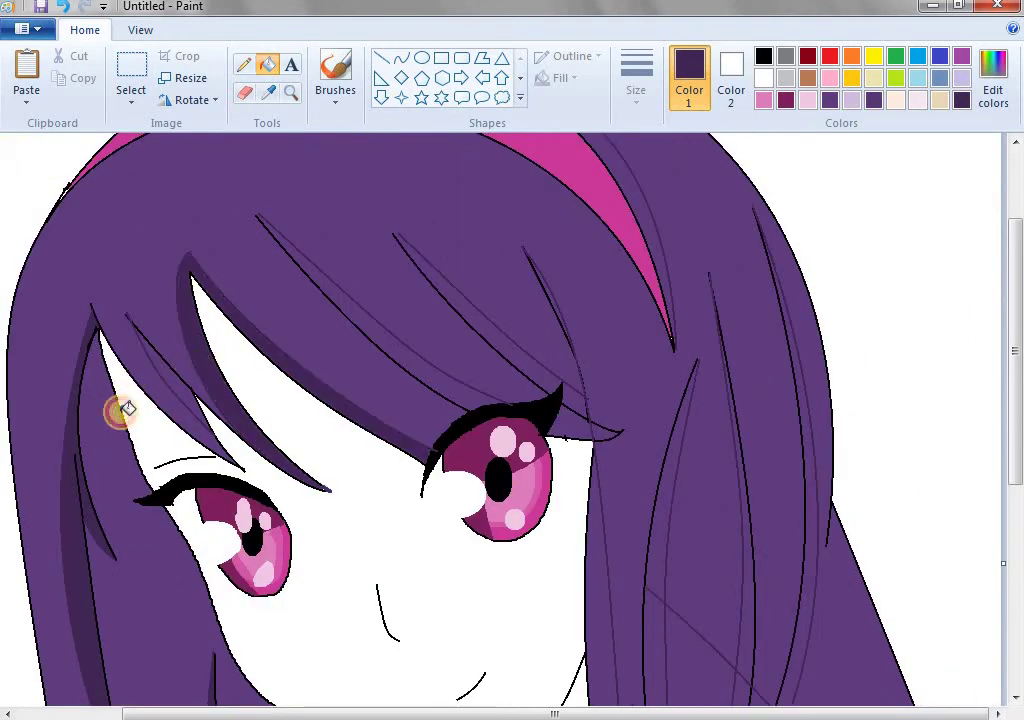
{"action": "left_click", "coordinate": [587, 391]}
{"action": "key", "text": "ctrl+z"}
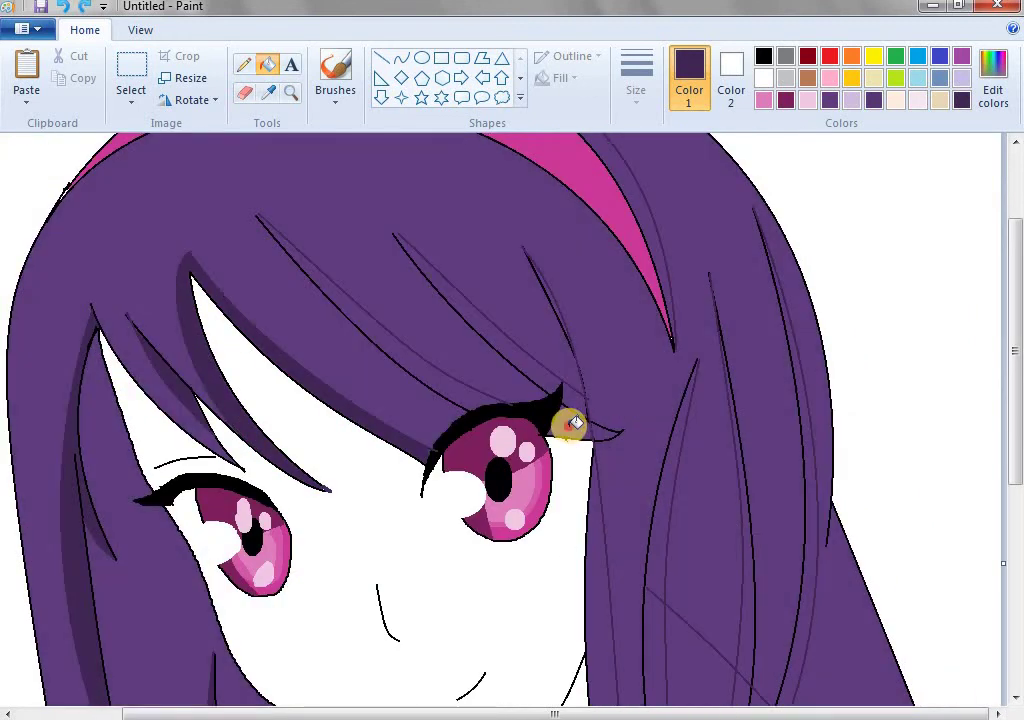
{"action": "left_click", "coordinate": [540, 374]}
{"action": "key", "text": "ctrl+z"}
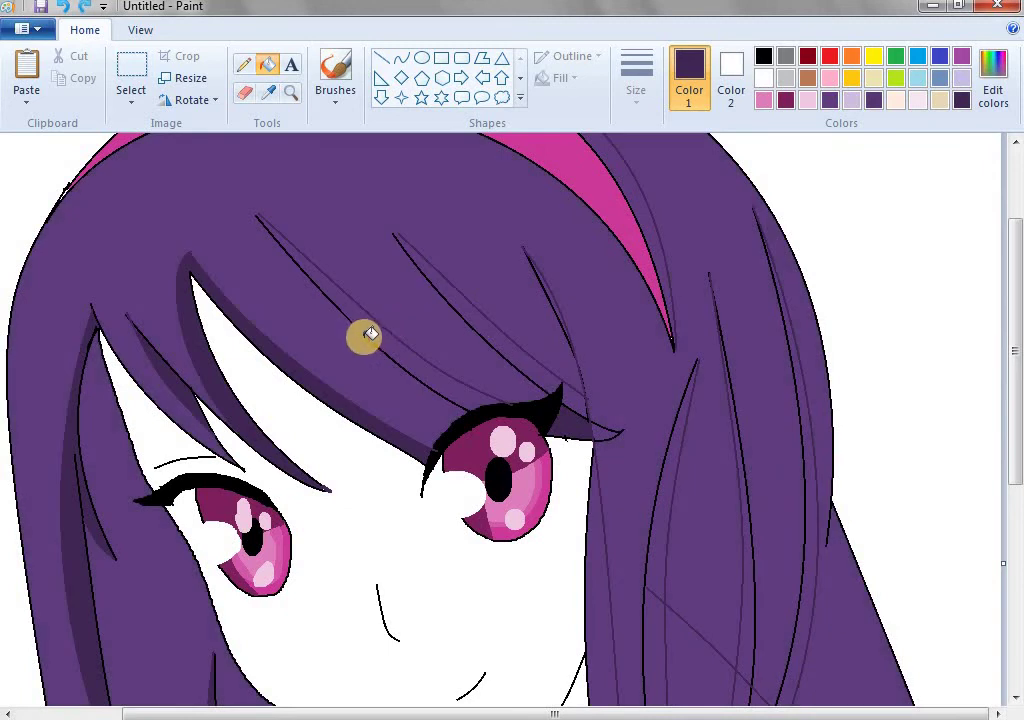
{"action": "left_click", "coordinate": [370, 338]}
{"action": "key", "text": "ctrl+z"}
Close the gaps at the tips of the two long fringe shading outlines and fill both areas with dark purple.
{"action": "left_click", "coordinate": [243, 65]}
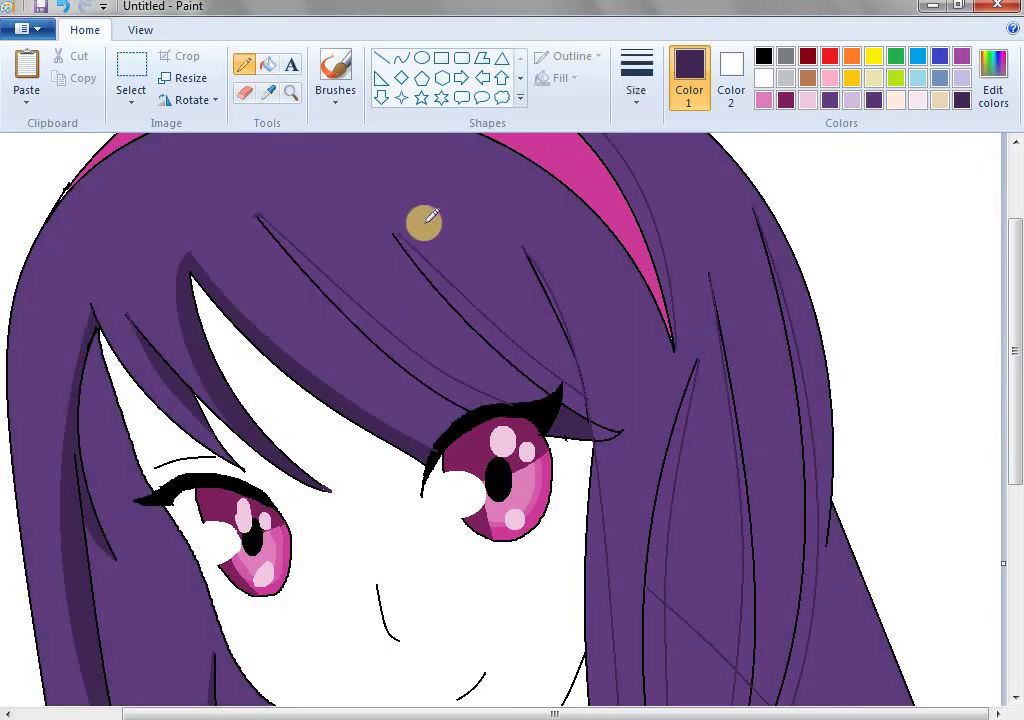
{"action": "left_click", "coordinate": [268, 66]}
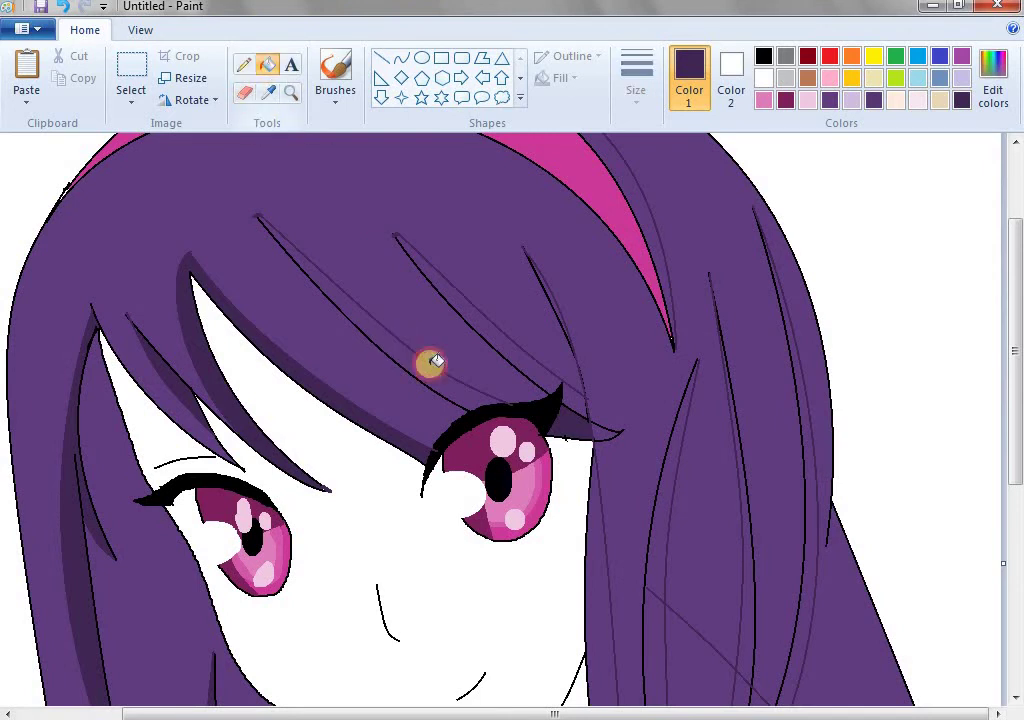
{"action": "left_click", "coordinate": [448, 384]}
{"action": "left_click", "coordinate": [507, 336]}
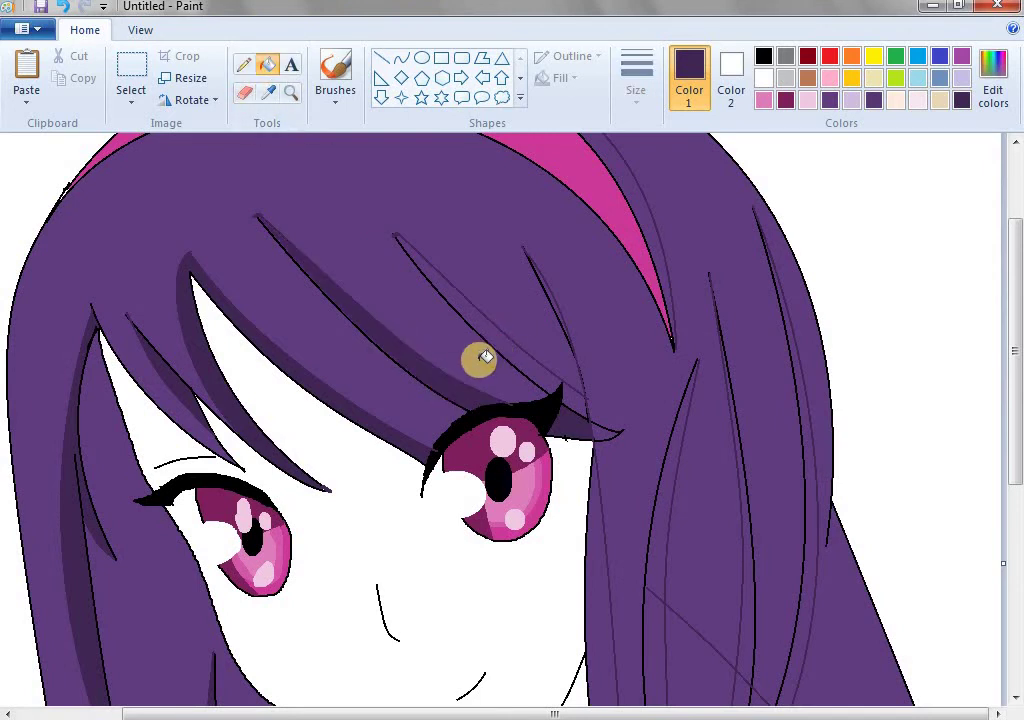
{"action": "key", "text": "ctrl+z"}
{"action": "key", "text": "ctrl+z"}
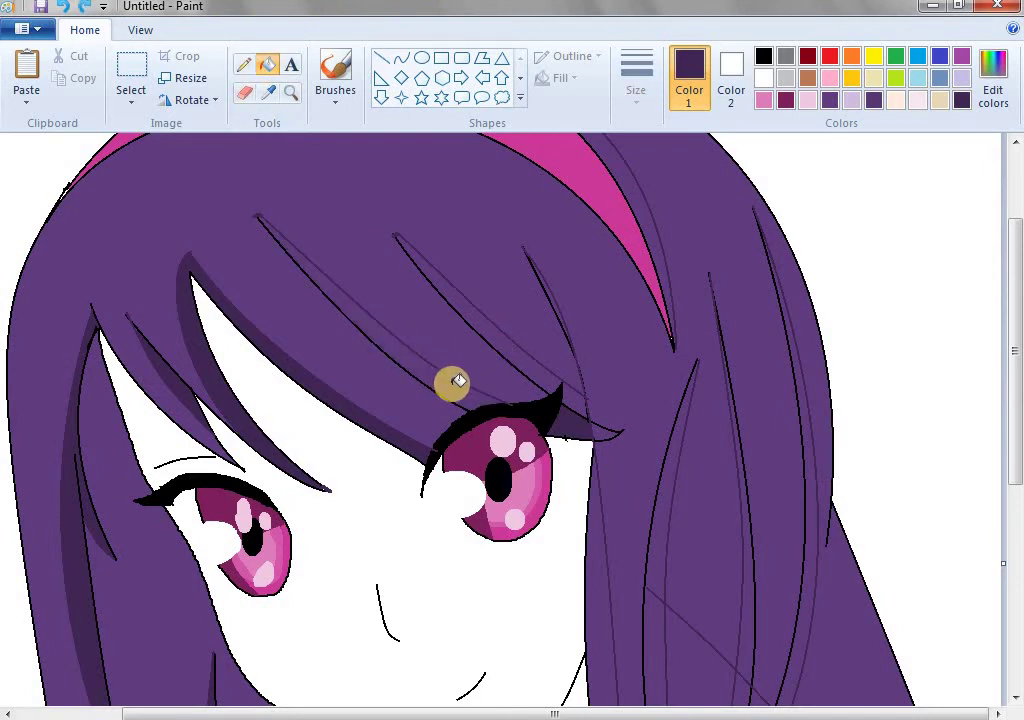
{"action": "scroll", "coordinate": [458, 380], "scroll_direction": "down", "scroll_amount": 3}
{"action": "scroll", "coordinate": [467, 378], "scroll_direction": "up", "scroll_amount": 3}
{"action": "left_click", "coordinate": [531, 362]}
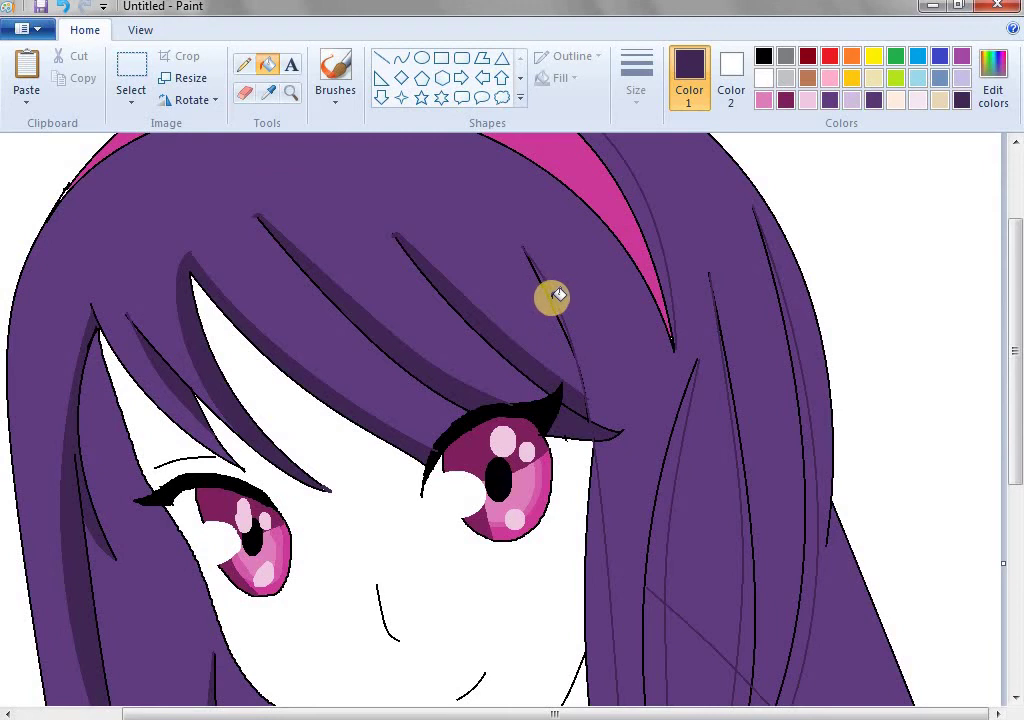
Fill the narrow shading areas along the long hair strands beside the right cheek with dark purple.
{"action": "scroll", "coordinate": [590, 430], "scroll_direction": "down", "scroll_amount": 1}
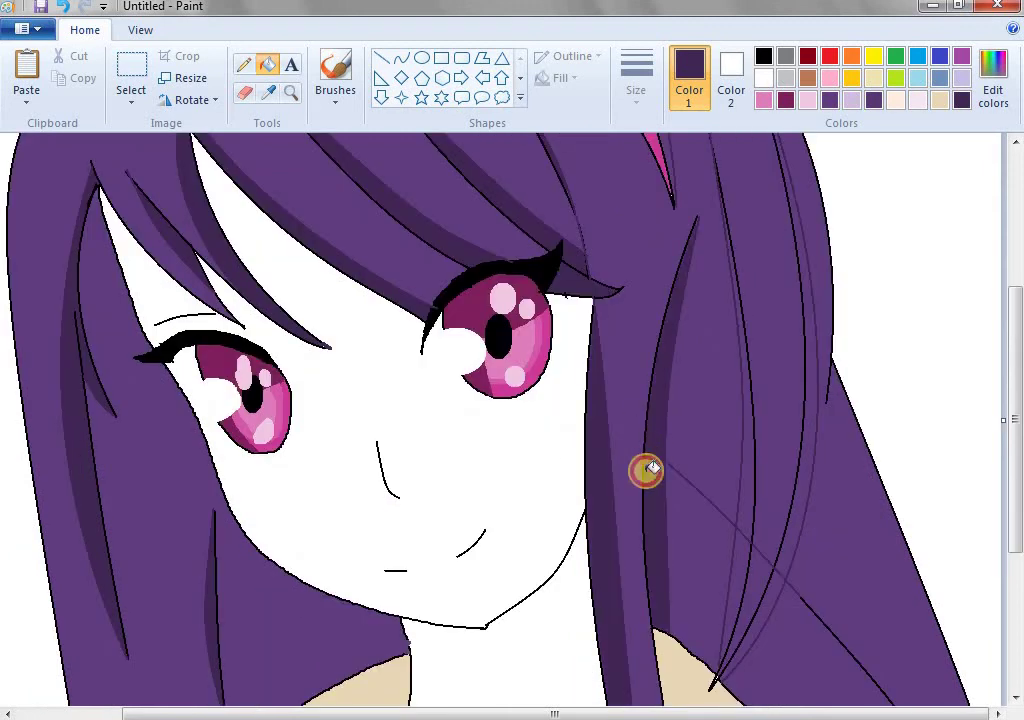
{"action": "left_click", "coordinate": [748, 508]}
{"action": "left_click", "coordinate": [740, 567]}
{"action": "left_click", "coordinate": [782, 560]}
{"action": "left_click", "coordinate": [768, 590]}
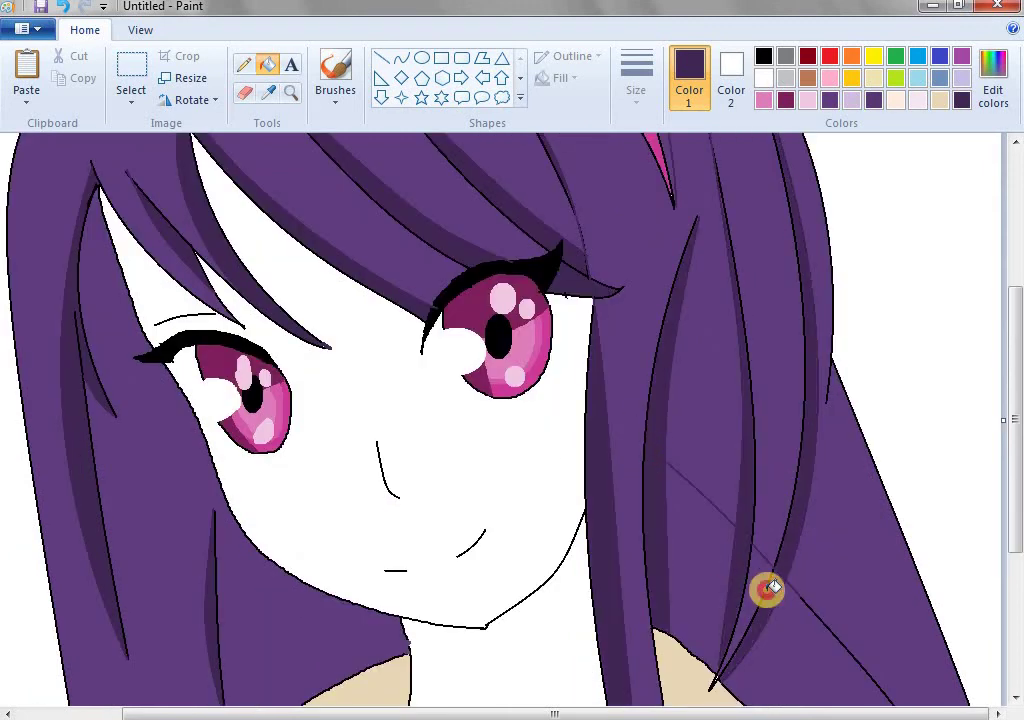
Fill the right side hair below the diagonal shading line, down to the coat collar, with dark purple.
{"action": "left_click", "coordinate": [752, 579]}
{"action": "scroll", "coordinate": [917, 619], "scroll_direction": "down", "scroll_amount": 2}
{"action": "left_click", "coordinate": [725, 313]}
{"action": "left_click", "coordinate": [690, 290]}
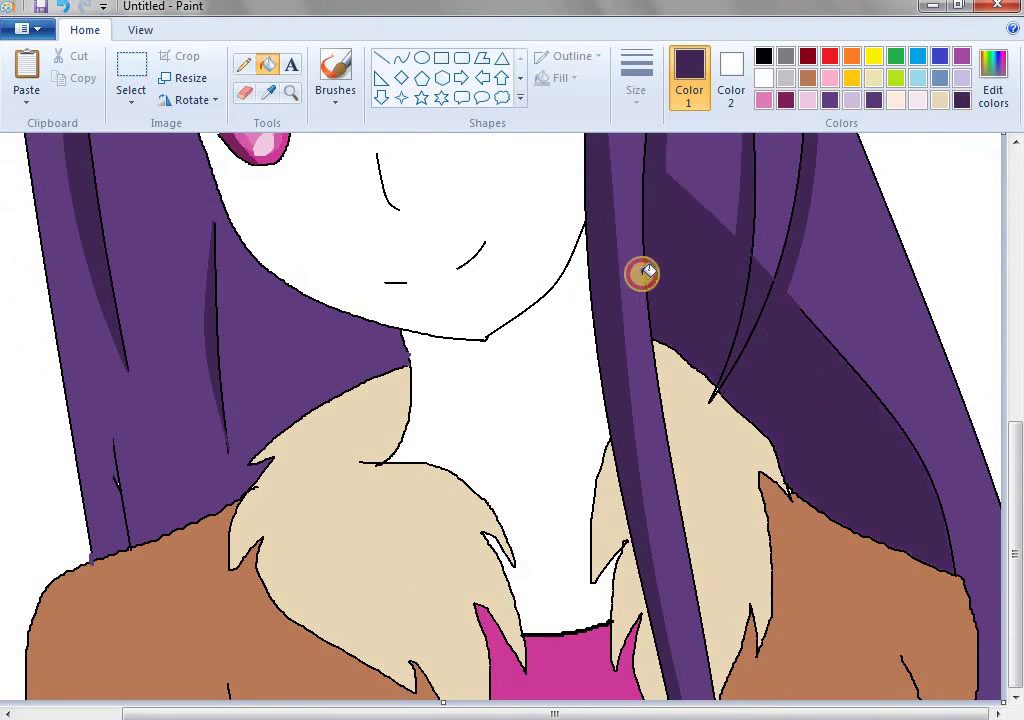
Draw a dark purple dividing line from the left jaw down to the fur collar and fill the hair between it and the neck.
{"action": "scroll", "coordinate": [250, 200], "scroll_direction": "up", "scroll_amount": 1}
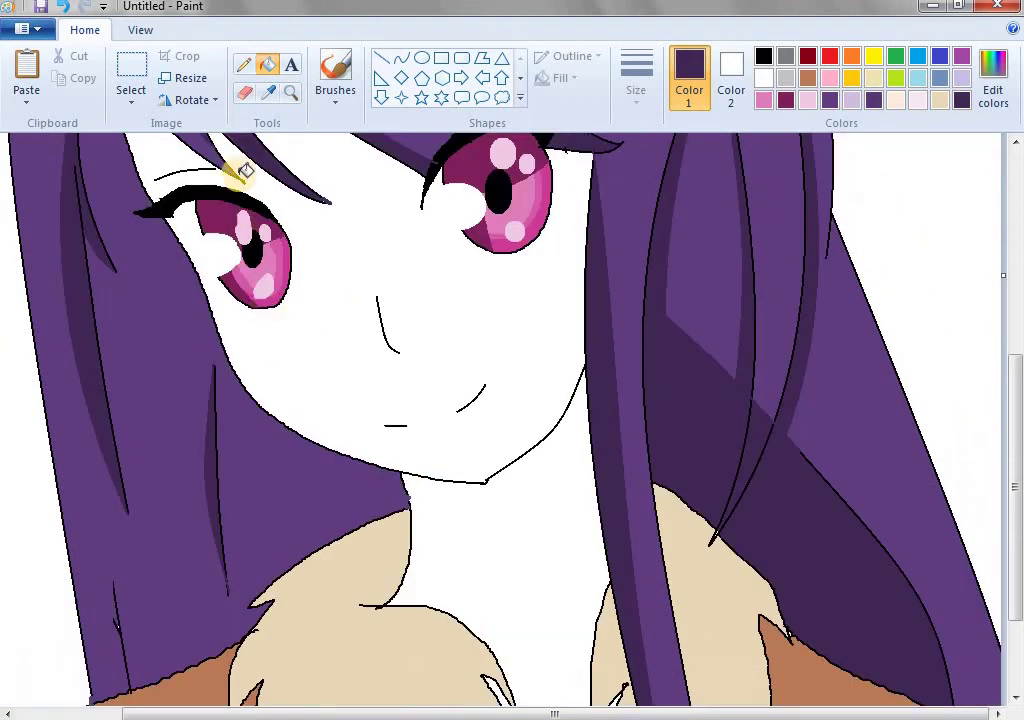
{"action": "left_click", "coordinate": [244, 66]}
{"action": "left_click_drag", "start_coordinate": [300, 450], "coordinate": [299, 568]}
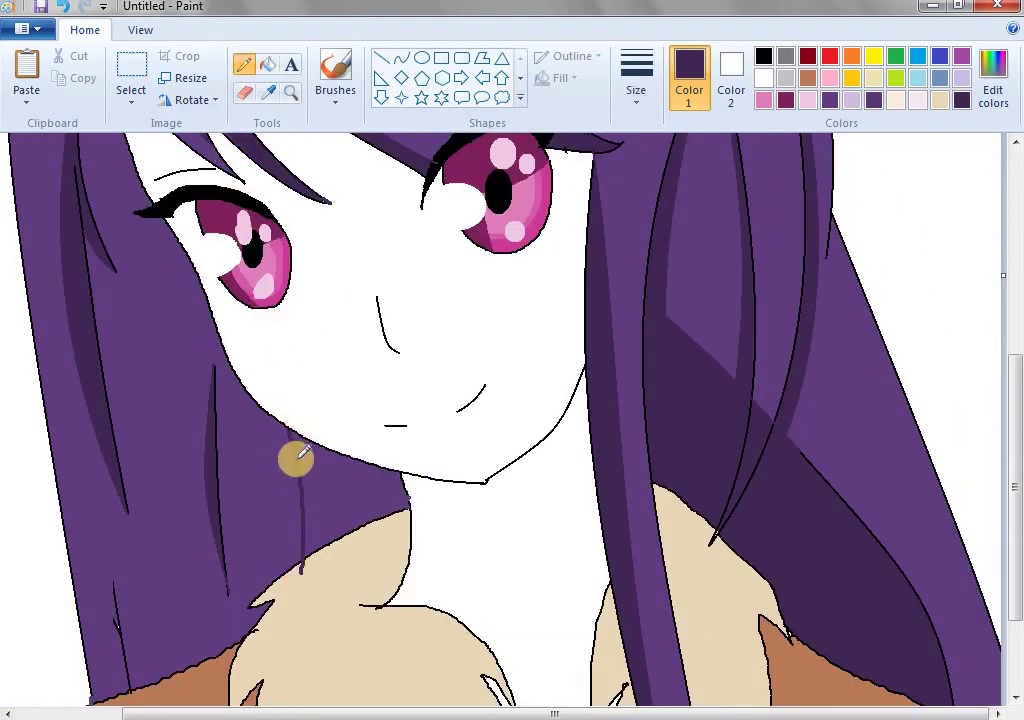
{"action": "key", "text": "ctrl+z"}
{"action": "left_click_drag", "start_coordinate": [288, 431], "coordinate": [304, 533]}
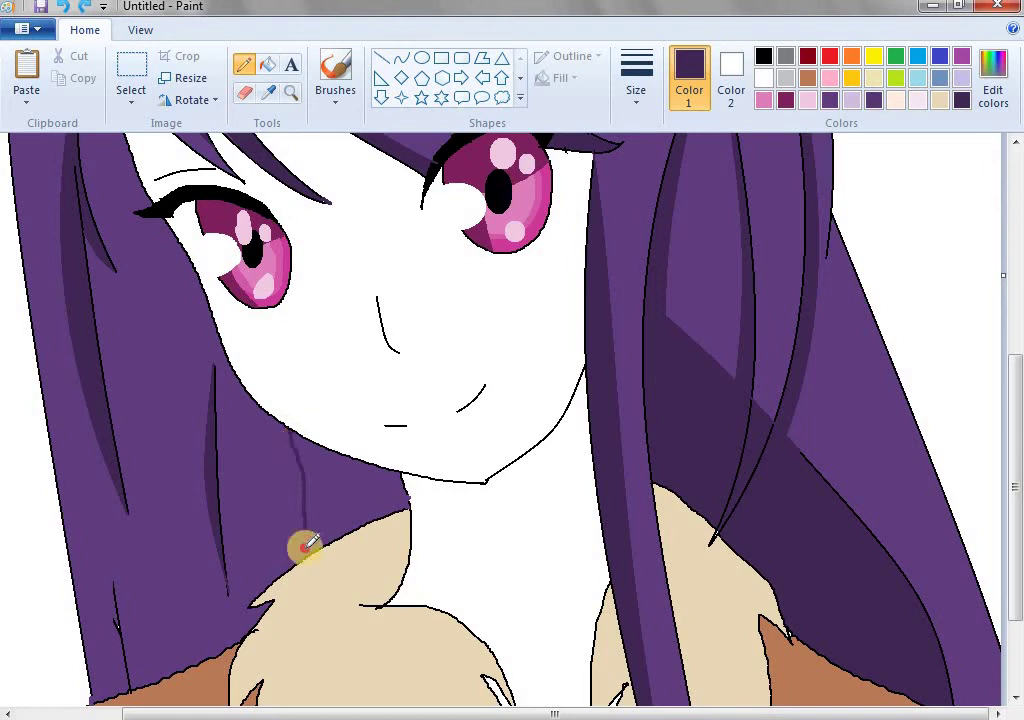
{"action": "left_click", "coordinate": [266, 68]}
{"action": "left_click", "coordinate": [336, 489]}
Fill the outlined shading area in the hair above the pink headband with dark purple.
{"action": "left_click", "coordinate": [291, 93]}
{"action": "right_click", "coordinate": [384, 382]}
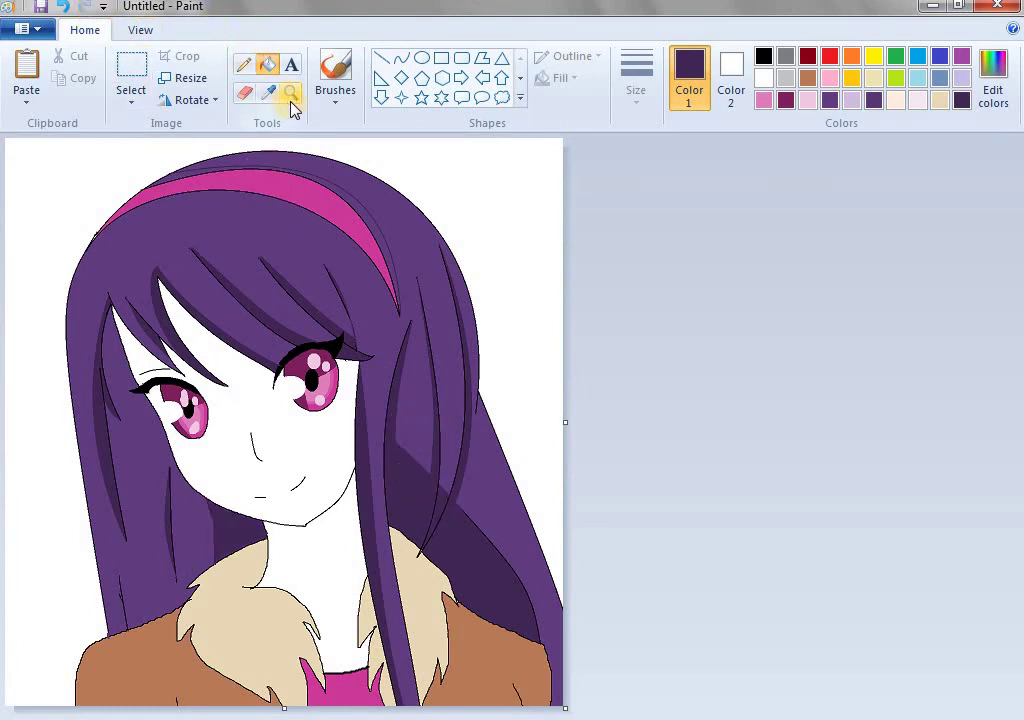
{"action": "left_click", "coordinate": [291, 94]}
{"action": "right_click", "coordinate": [342, 330]}
{"action": "left_click", "coordinate": [270, 255]}
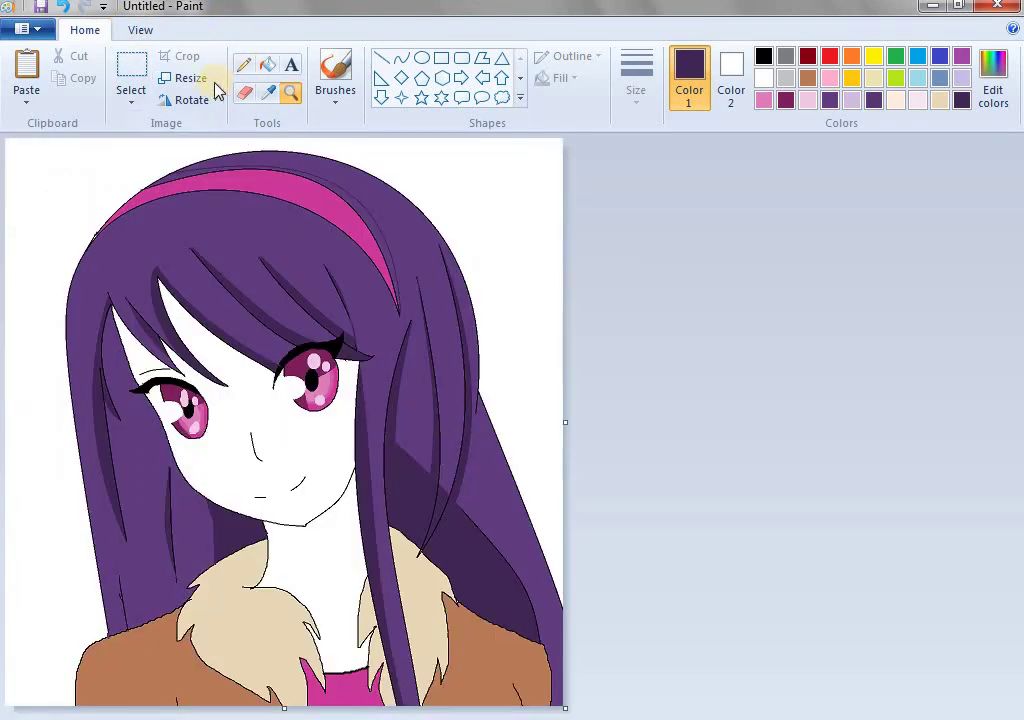
{"action": "left_click", "coordinate": [267, 66]}
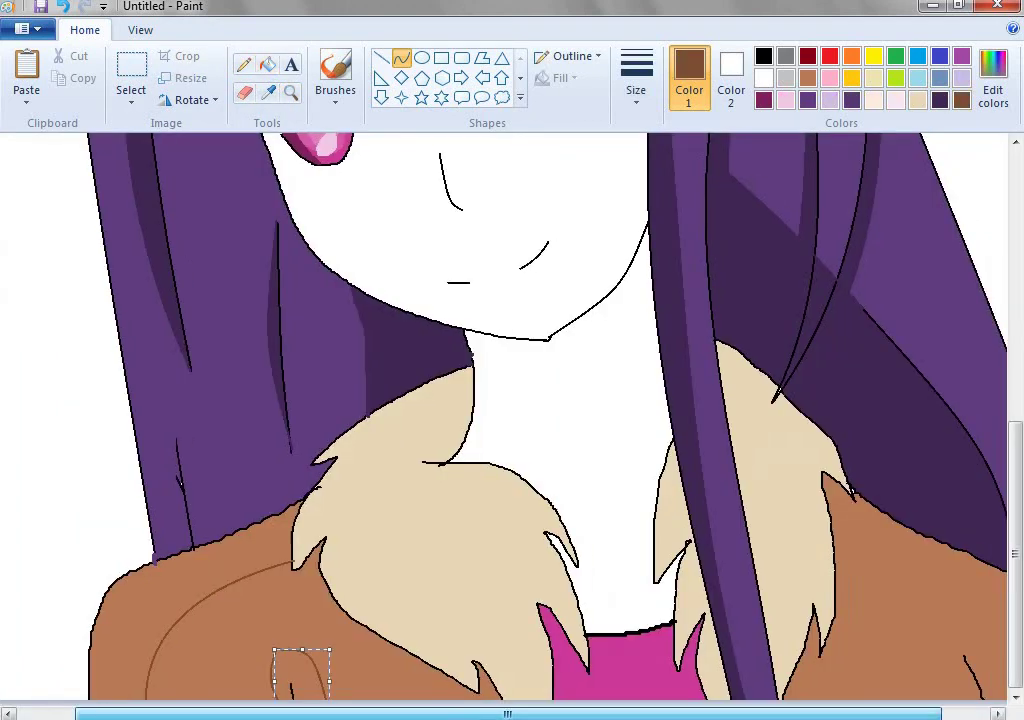
Draw a dark brown shading curve around the fold line on the coat's right sleeve.
{"action": "scroll", "coordinate": [919, 617], "scroll_direction": "right", "scroll_amount": 1}
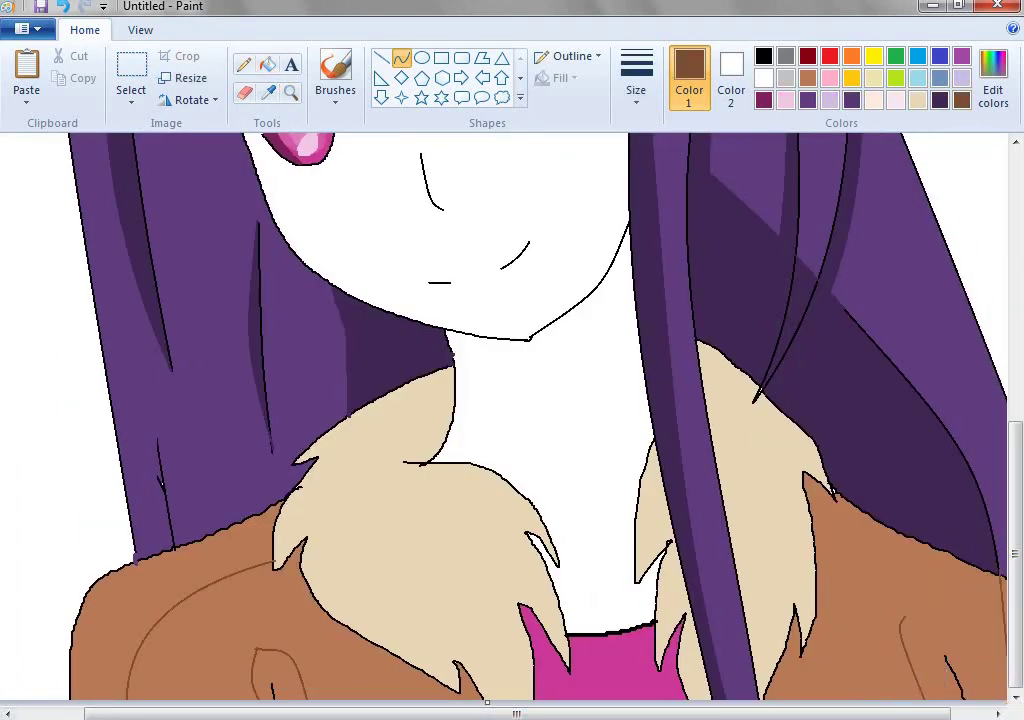
{"action": "left_click_drag", "start_coordinate": [1000, 577], "coordinate": [1000, 686]}
{"action": "key", "text": "ctrl+z"}
{"action": "left_click_drag", "start_coordinate": [909, 612], "coordinate": [992, 698]}
{"action": "mouse_move", "coordinate": [955, 660]}
{"action": "left_mouse_down"}
{"action": "mouse_move", "coordinate": [985, 647]}
{"action": "mouse_move", "coordinate": [944, 657]}
{"action": "left_mouse_up"}
{"action": "left_click", "coordinate": [985, 647]}
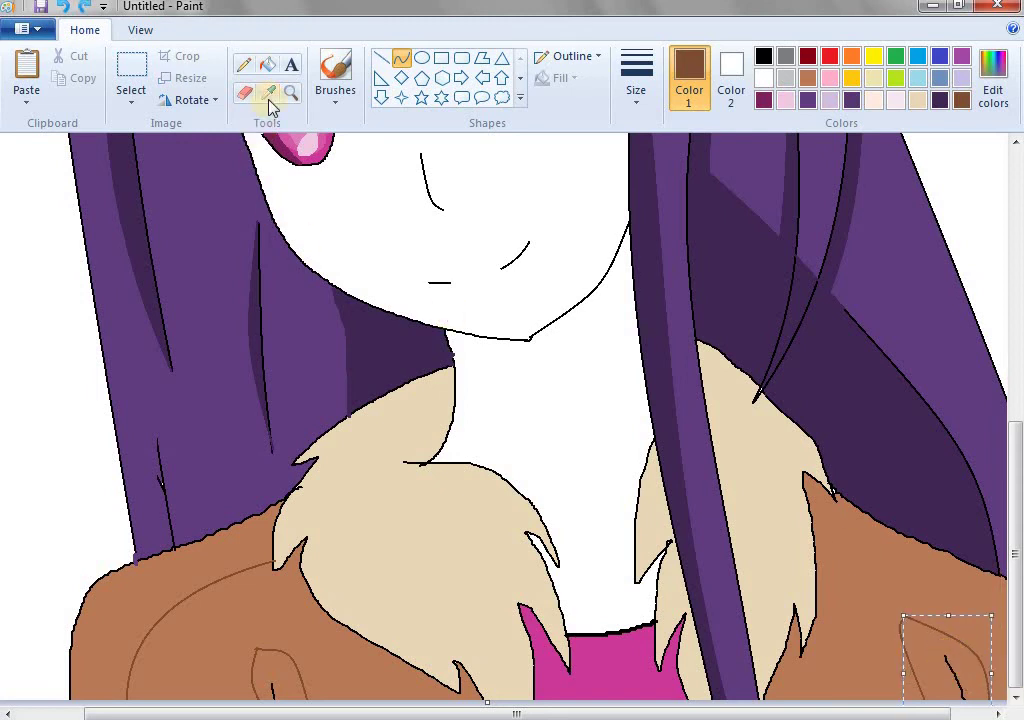
Fill the outlined shading areas on the coat's left shoulder and both sleeve folds with dark brown.
{"action": "left_click", "coordinate": [267, 66]}
{"action": "left_click", "coordinate": [155, 569]}
{"action": "left_click", "coordinate": [280, 667]}
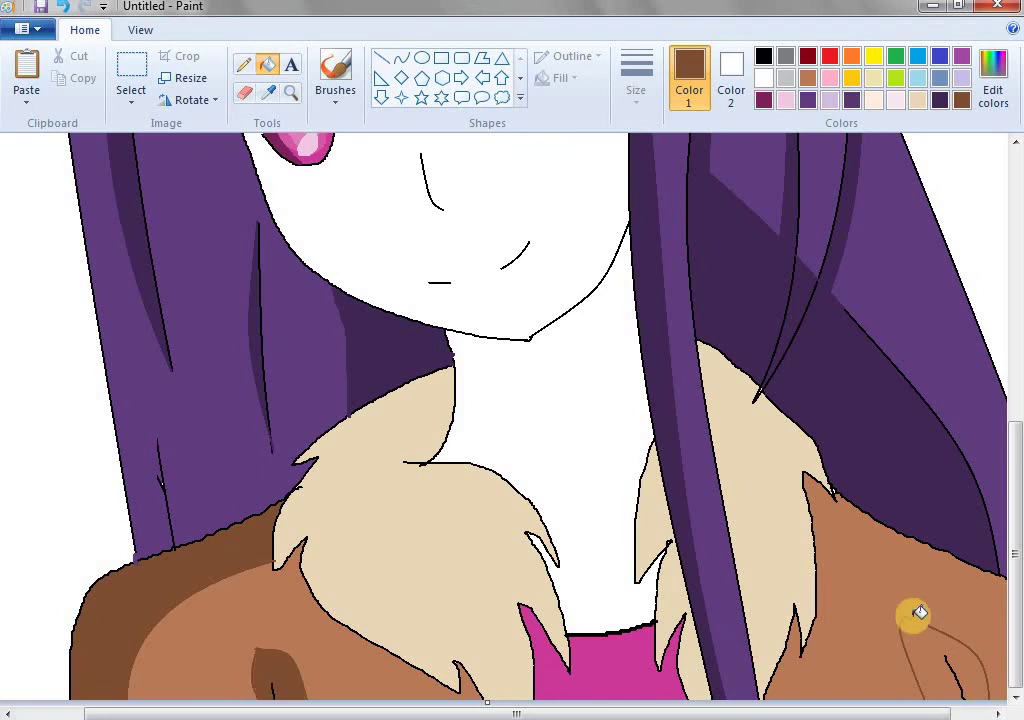
{"action": "left_click", "coordinate": [890, 658]}
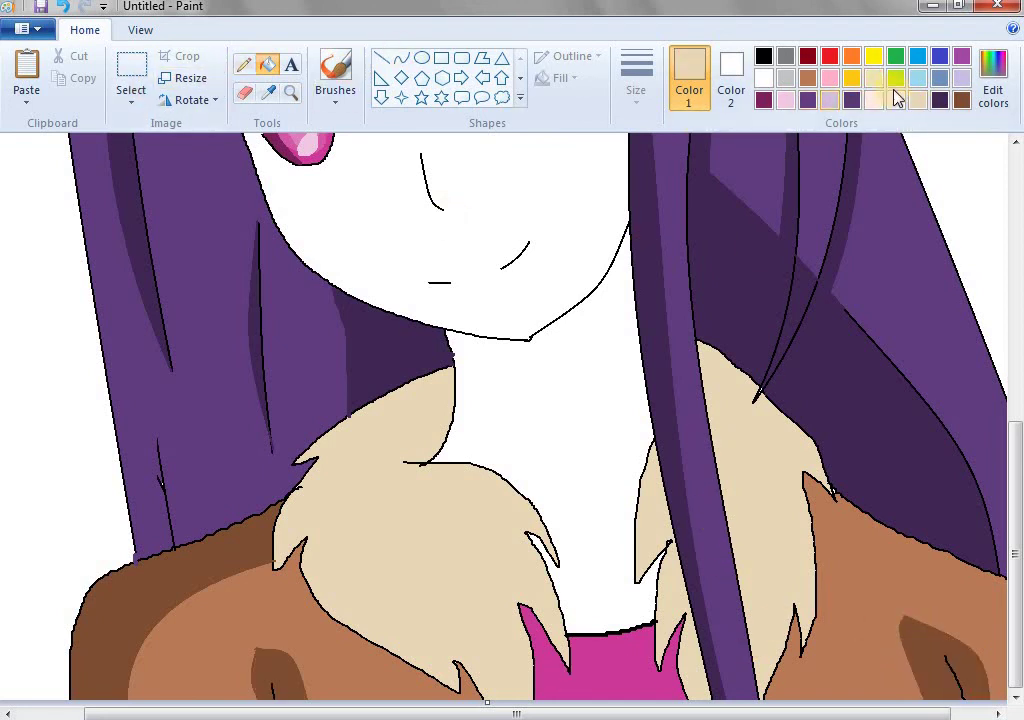
Mix a darker beige with red 217, green 188 and blue 130, and fill the inner fur beside the neck on the right collar.
{"action": "left_click", "coordinate": [992, 85]}
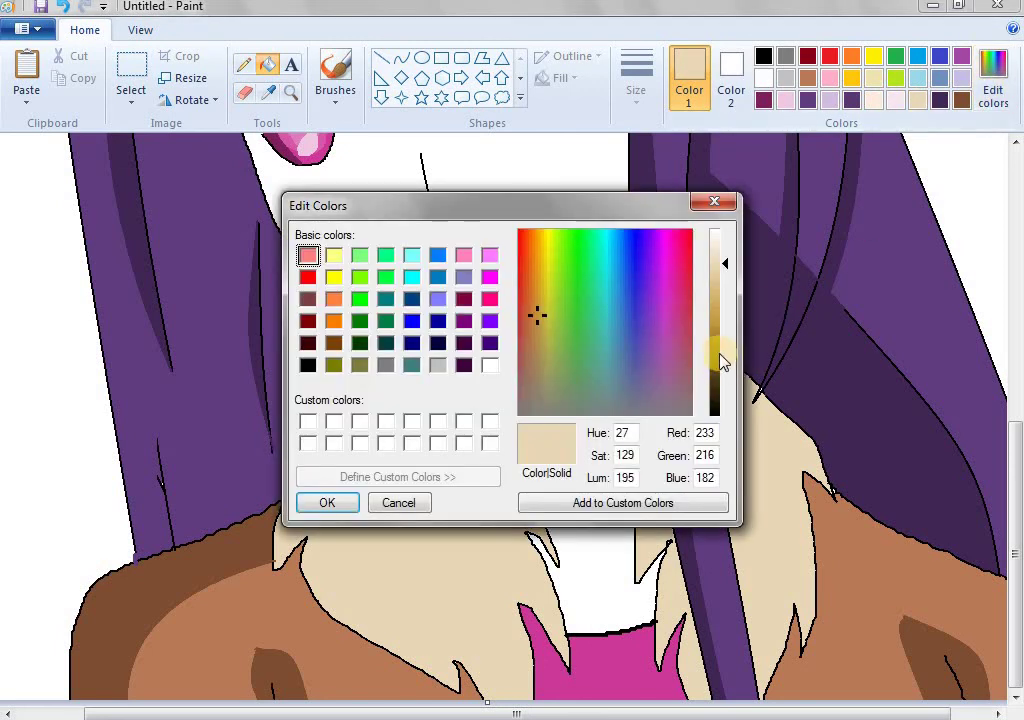
{"action": "left_click_drag", "start_coordinate": [723, 362], "coordinate": [722, 289]}
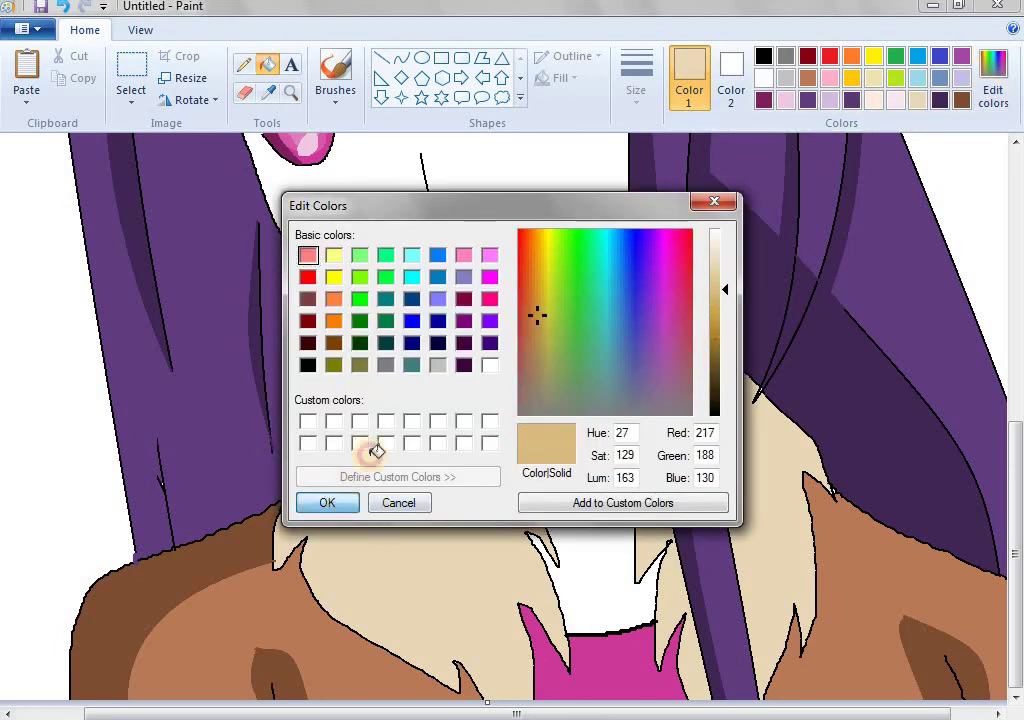
{"action": "left_click", "coordinate": [327, 503]}
{"action": "left_click", "coordinate": [359, 514]}
{"action": "key", "text": "ctrl+z"}
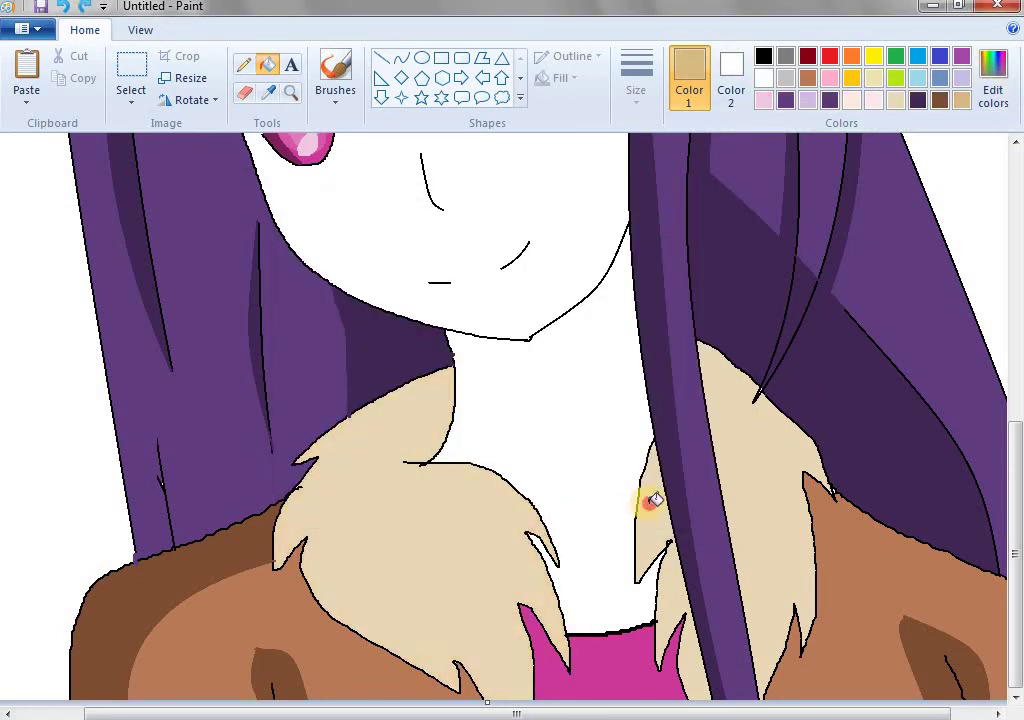
{"action": "left_click", "coordinate": [650, 501]}
Draw a wavy darker beige shading line down the left fur collar and fill the collar's outer side with that colour.
{"action": "left_click", "coordinate": [252, 70]}
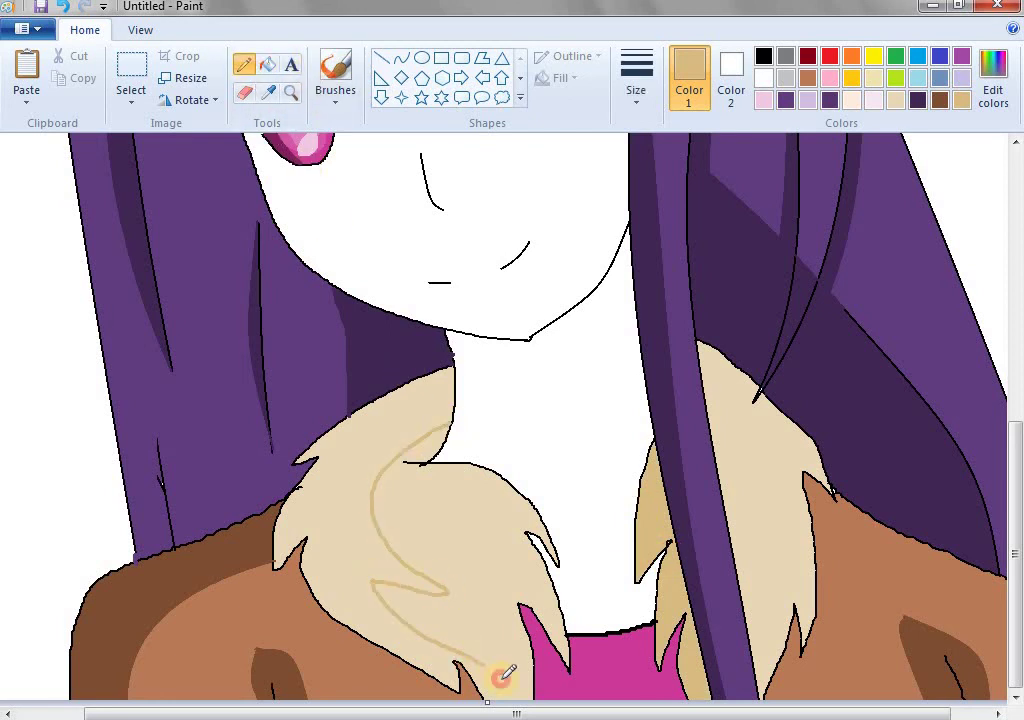
{"action": "left_click", "coordinate": [267, 64]}
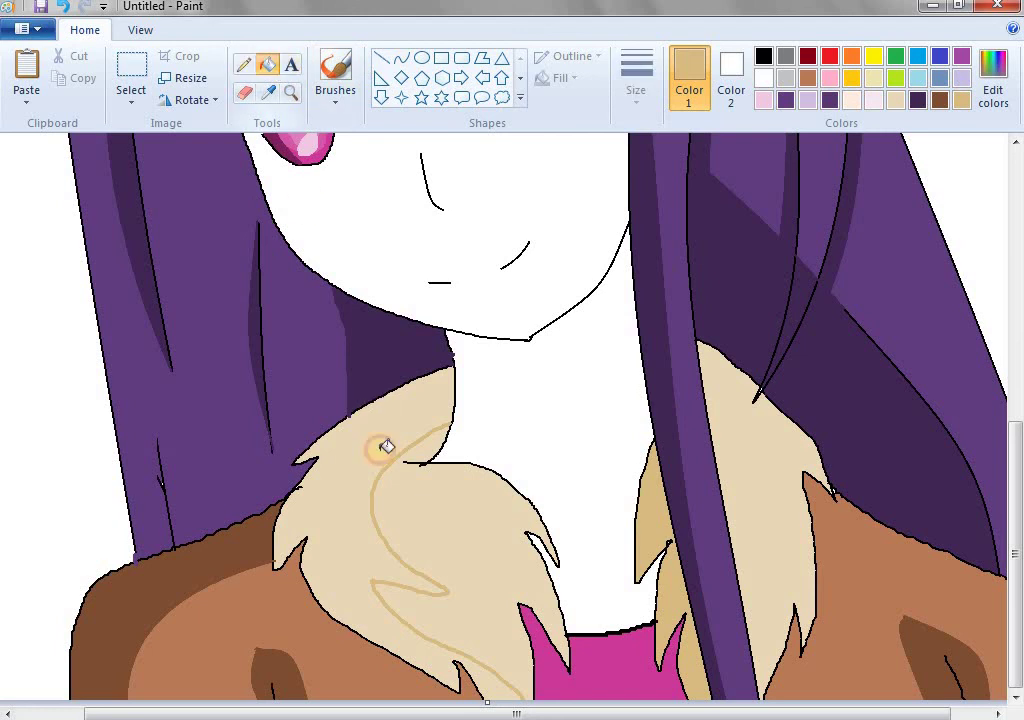
{"action": "left_click", "coordinate": [382, 446]}
{"action": "left_click", "coordinate": [290, 91]}
{"action": "right_click", "coordinate": [348, 320]}
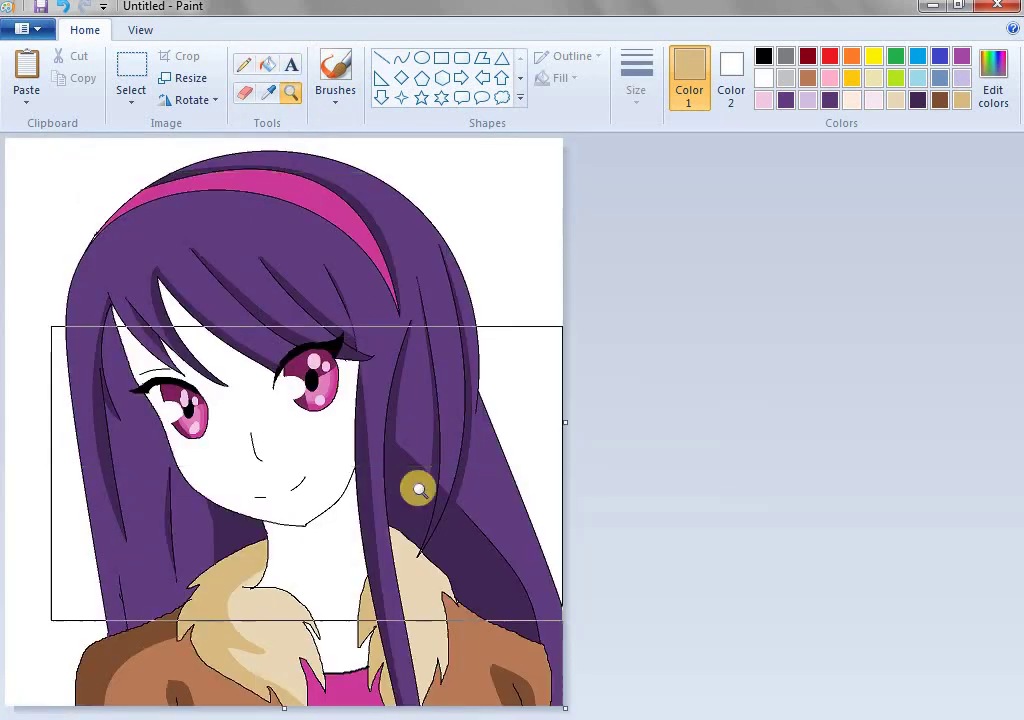
Mix a very pale skin colour and fill the face and neck with it, leaving the eye whites white.
{"action": "left_click", "coordinate": [352, 425]}
{"action": "scroll", "coordinate": [235, 145], "scroll_direction": "up", "scroll_amount": 3}
{"action": "left_click", "coordinate": [243, 66]}
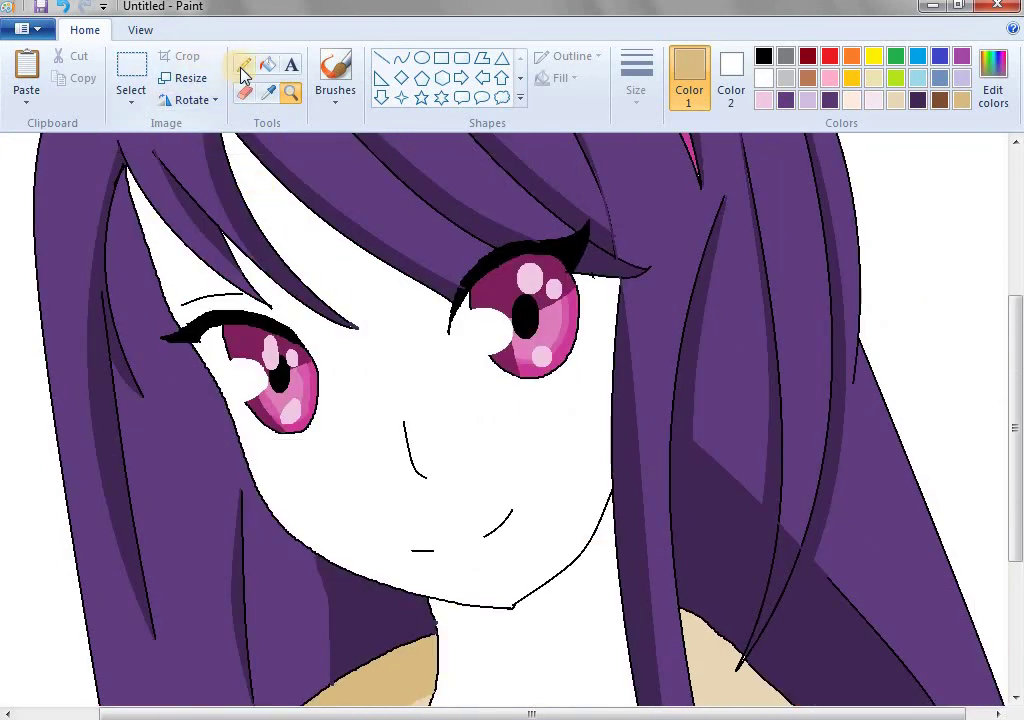
{"action": "scroll", "coordinate": [667, 229], "scroll_direction": "up", "scroll_amount": 3}
{"action": "left_click", "coordinate": [1003, 104]}
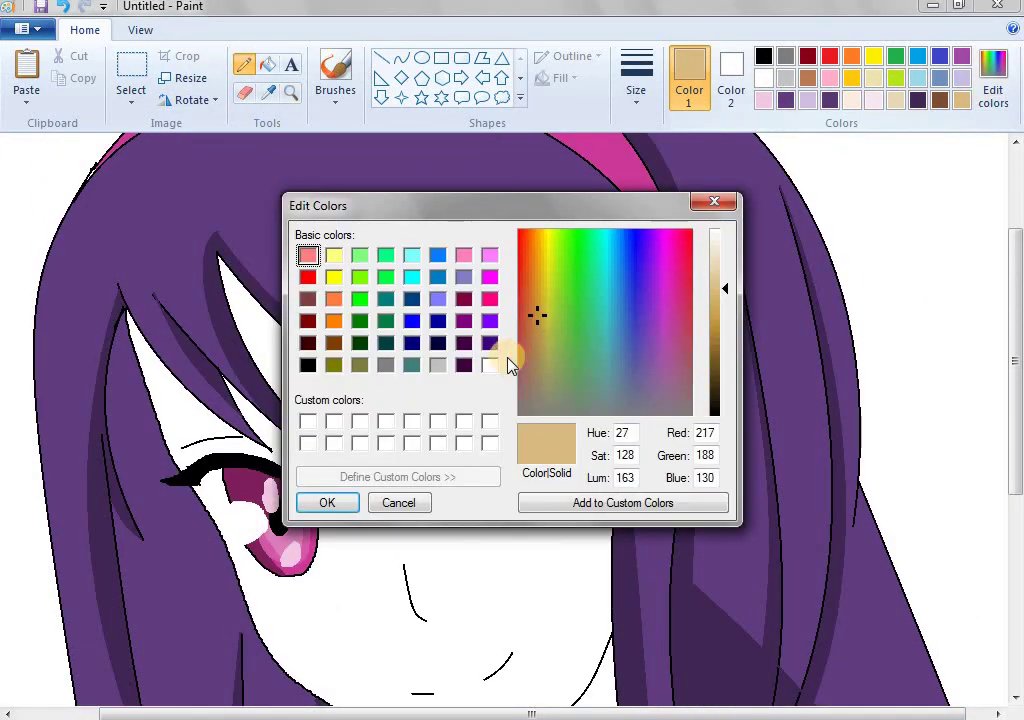
{"action": "left_click", "coordinate": [538, 331]}
{"action": "left_click_drag", "start_coordinate": [720, 289], "coordinate": [722, 257]}
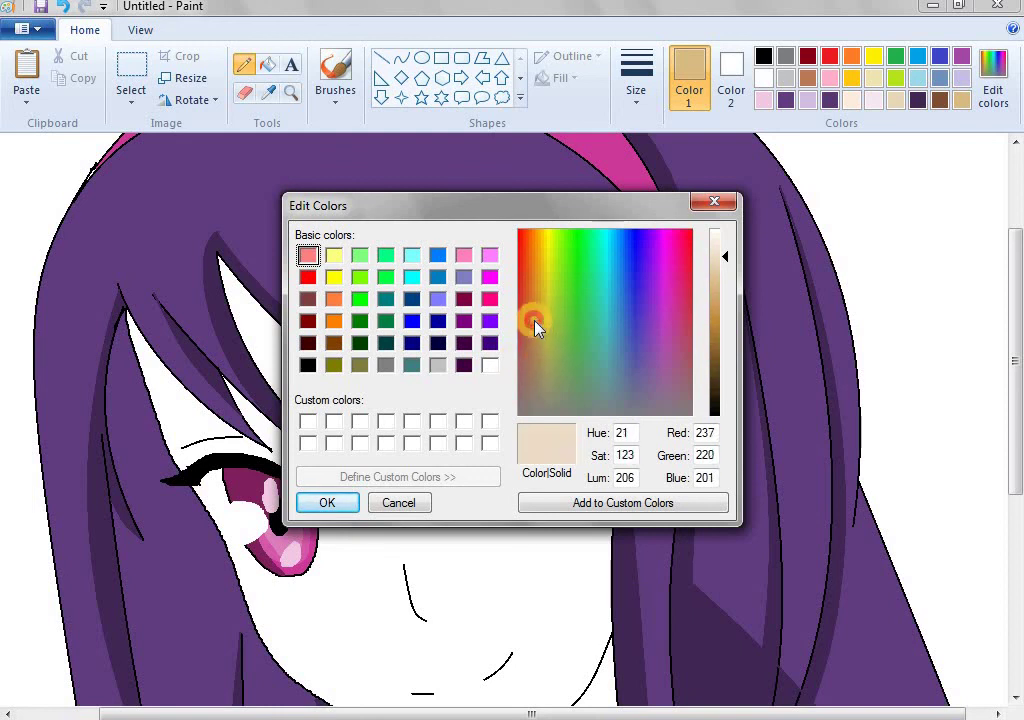
{"action": "mouse_move", "coordinate": [535, 321]}
{"action": "left_mouse_down"}
{"action": "mouse_move", "coordinate": [527, 317]}
{"action": "mouse_move", "coordinate": [540, 306]}
{"action": "mouse_move", "coordinate": [531, 307]}
{"action": "left_mouse_up"}
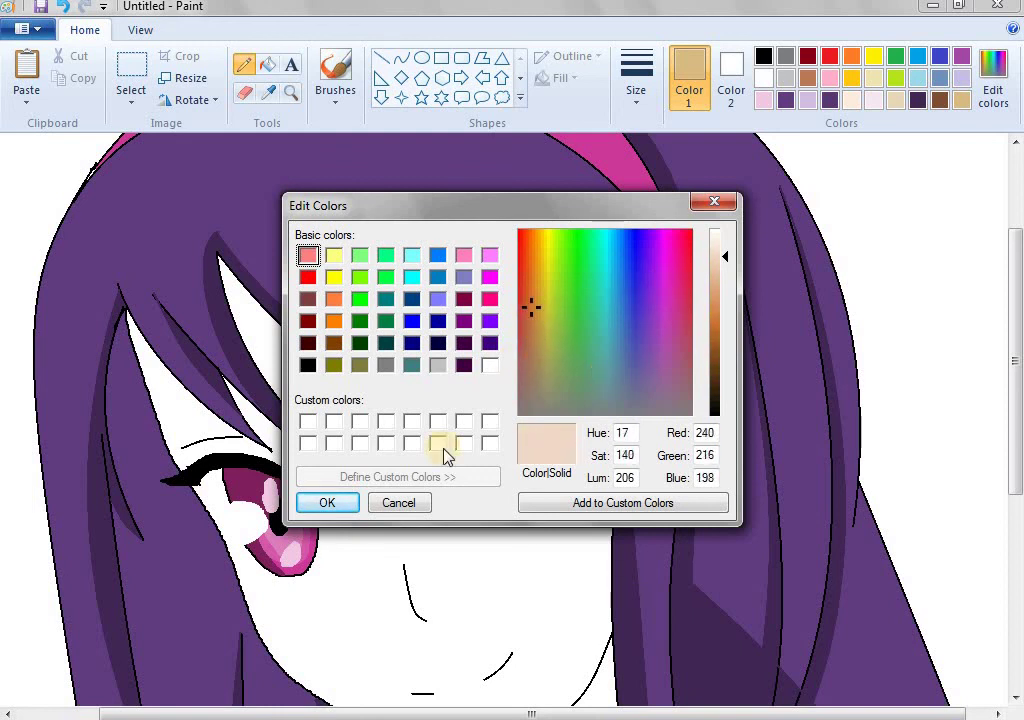
{"action": "left_click", "coordinate": [723, 241]}
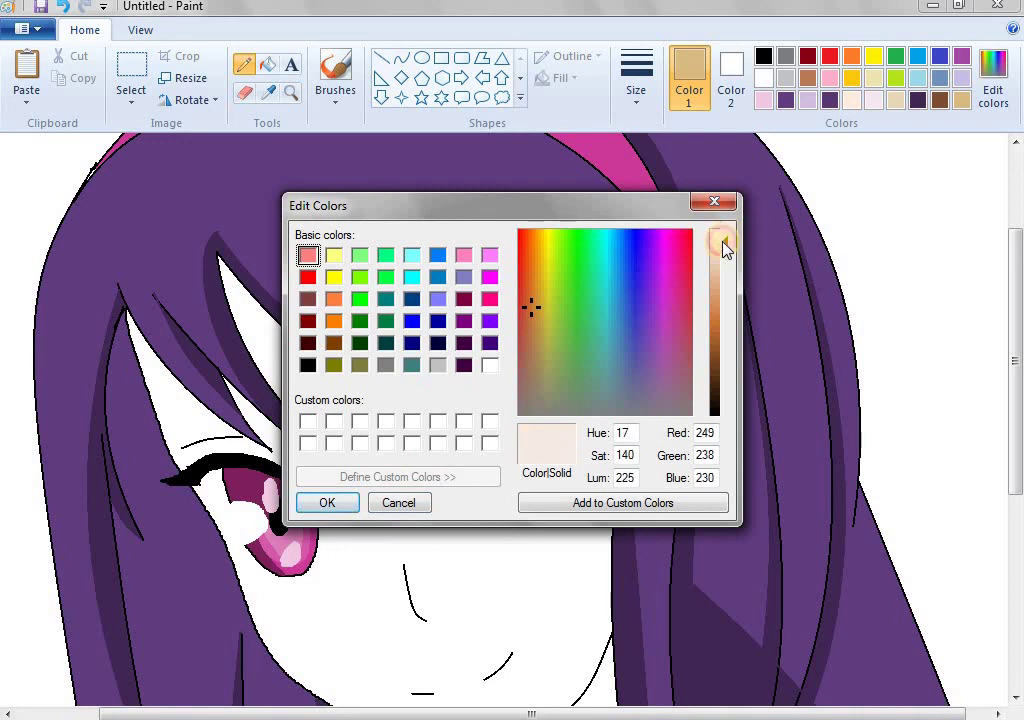
{"action": "left_click_drag", "start_coordinate": [537, 318], "coordinate": [526, 311]}
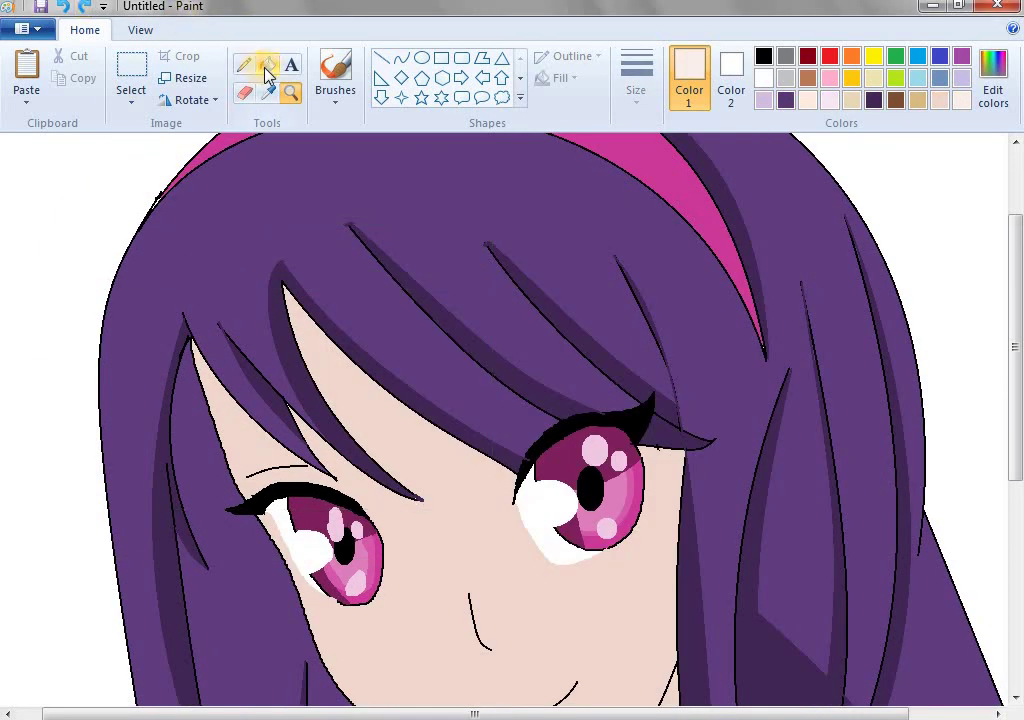
{"action": "left_click", "coordinate": [268, 68]}
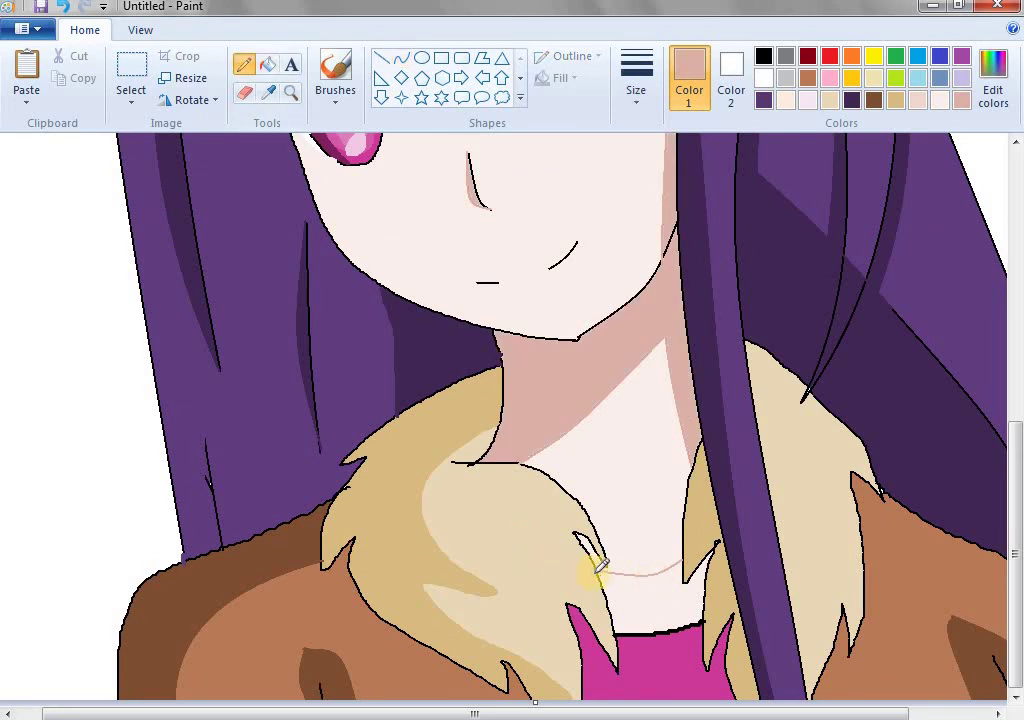
Outline a small triangular shadow just below the mouth in the darker skin colour and fill it.
{"action": "scroll", "coordinate": [597, 567], "scroll_direction": "up", "scroll_amount": 3}
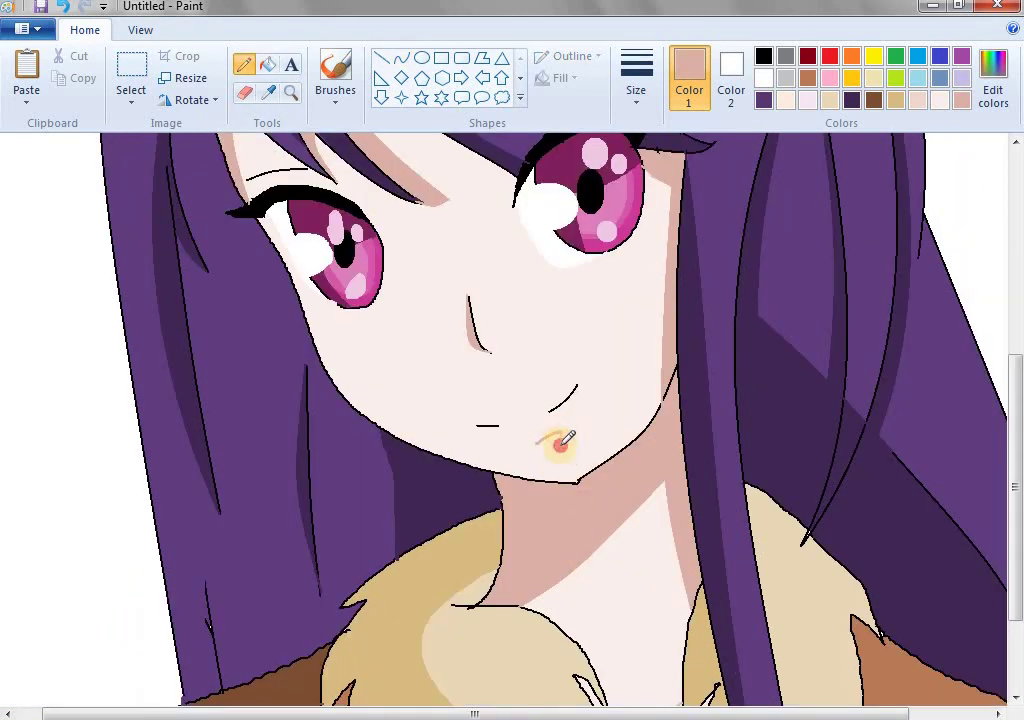
{"action": "left_click_drag", "start_coordinate": [562, 443], "coordinate": [540, 444]}
{"action": "left_click", "coordinate": [267, 65]}
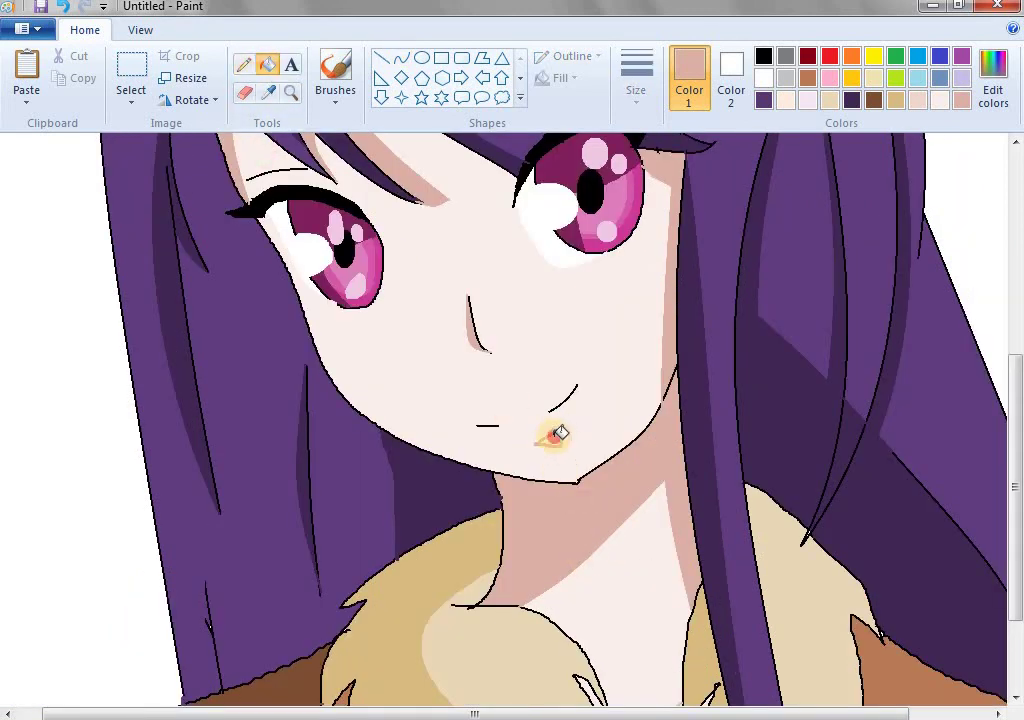
{"action": "left_click", "coordinate": [551, 438]}
Draw a curved light purple highlight across the fringe, running out from the lower edge of the pink headband.
{"action": "scroll", "coordinate": [647, 599], "scroll_direction": "down", "scroll_amount": 3}
{"action": "left_click", "coordinate": [291, 92]}
{"action": "right_click", "coordinate": [290, 283]}
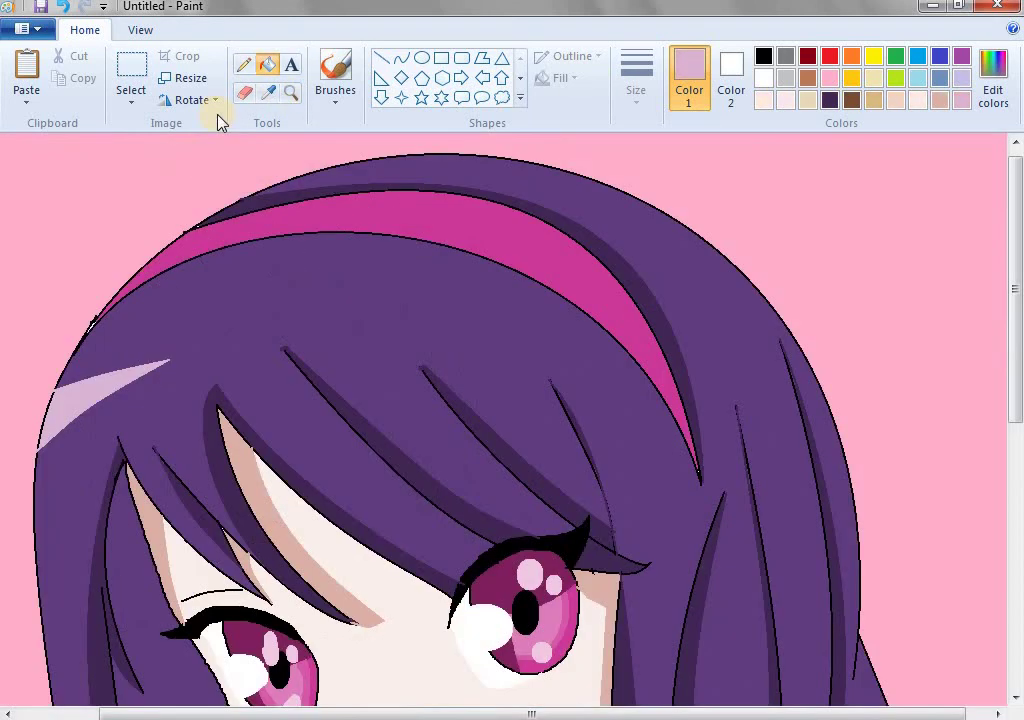
{"action": "right_click", "coordinate": [409, 471]}
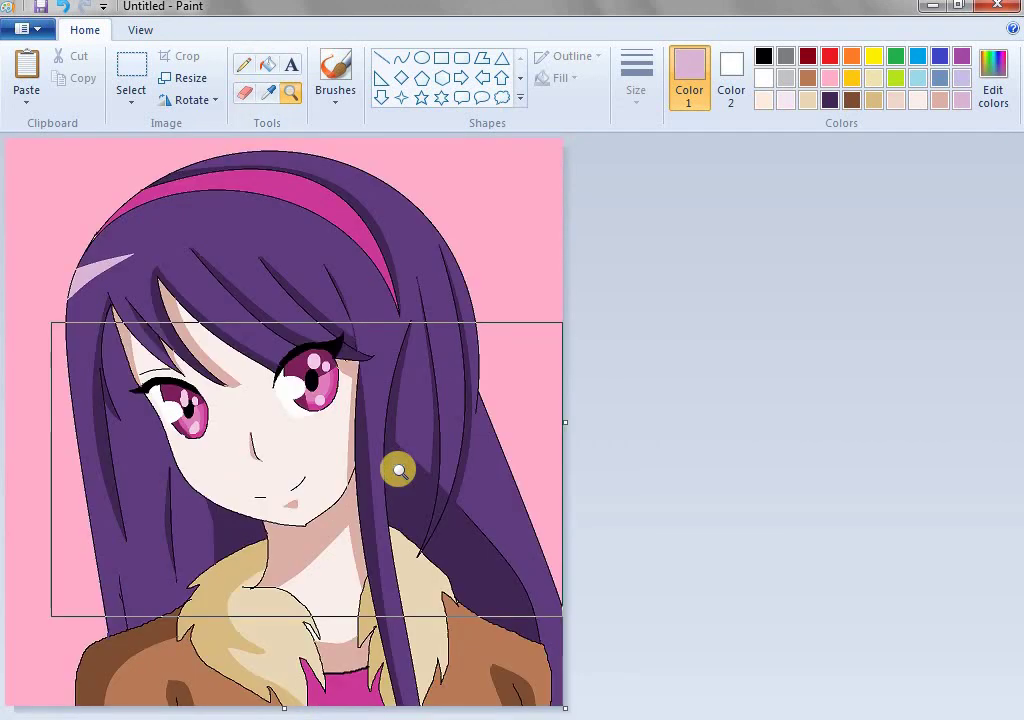
{"action": "left_click", "coordinate": [402, 300]}
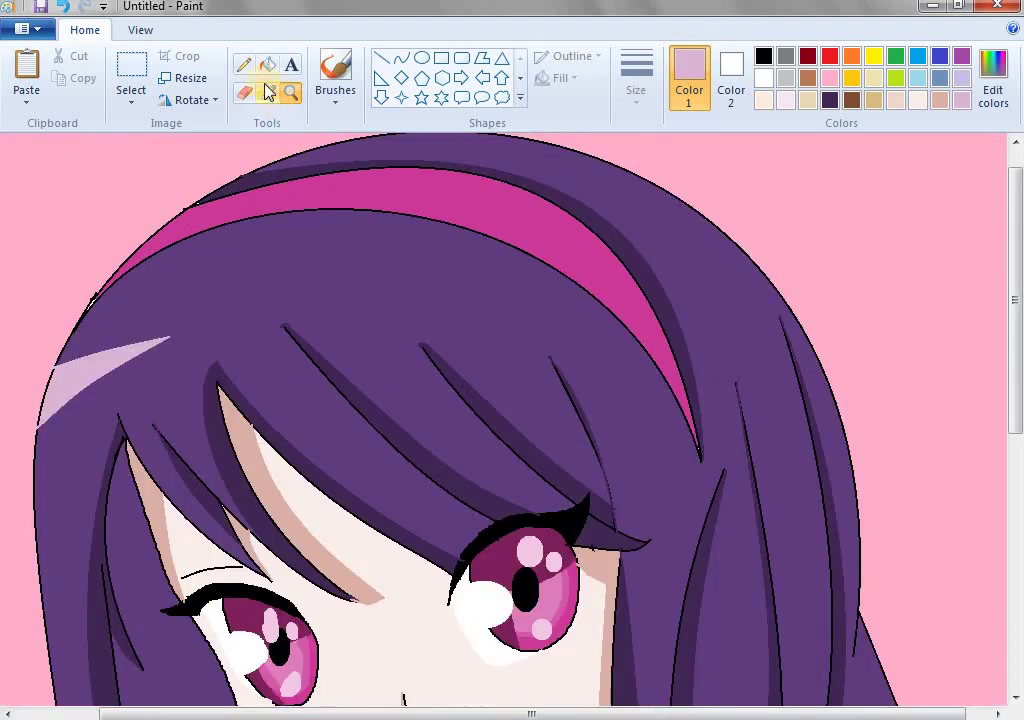
{"action": "left_click", "coordinate": [401, 58]}
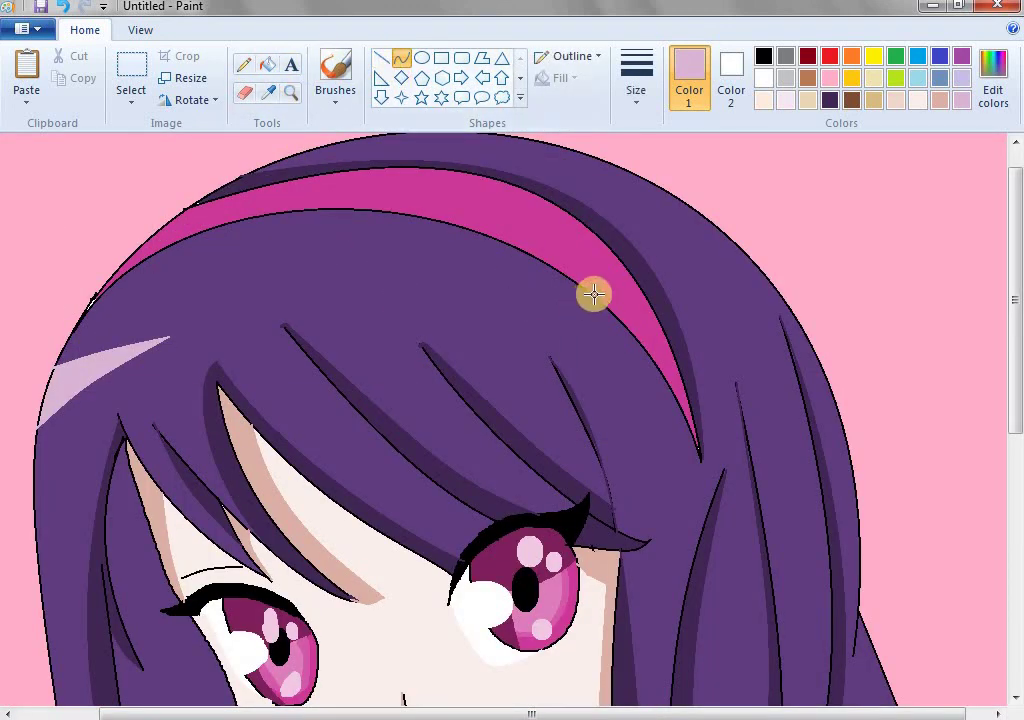
{"action": "left_click_drag", "start_coordinate": [594, 294], "coordinate": [486, 299]}
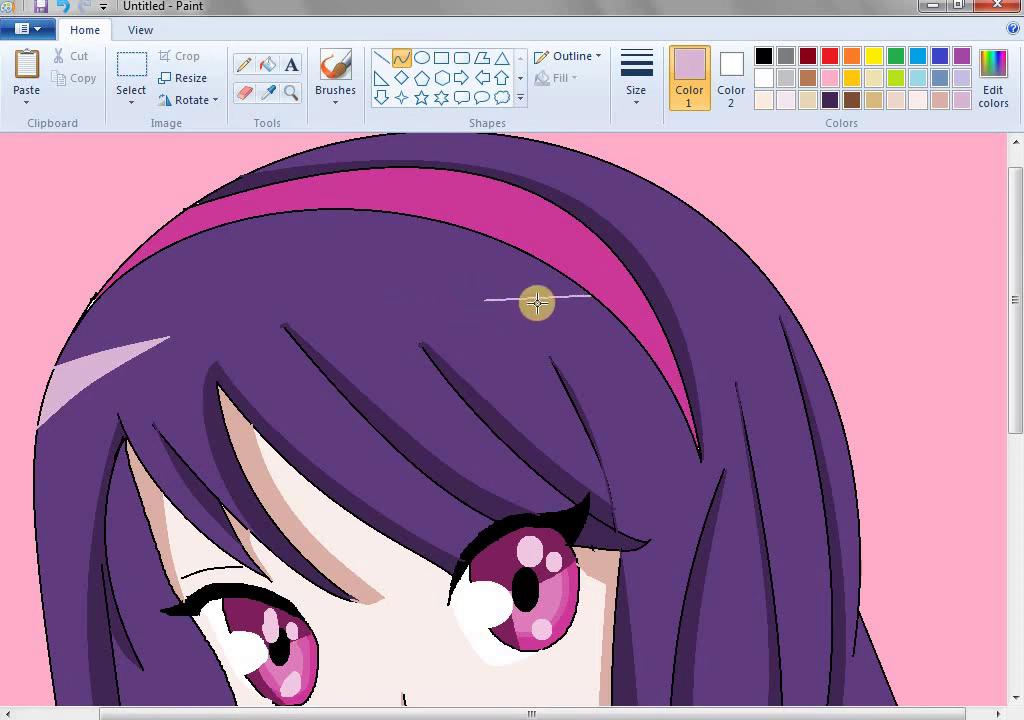
{"action": "left_click", "coordinate": [537, 301]}
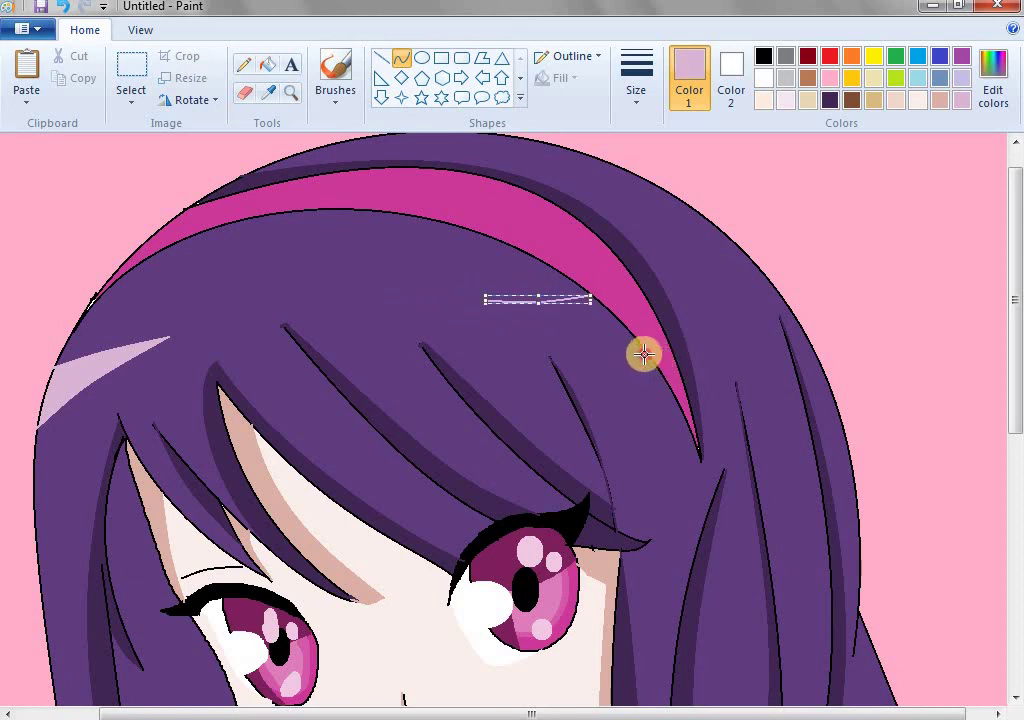
{"action": "left_click", "coordinate": [643, 354]}
Outline and fill a light purple highlight band behind the headband, extending it across the dark hair shading to the headband's edge.
{"action": "left_click_drag", "start_coordinate": [722, 232], "coordinate": [632, 276]}
{"action": "left_click", "coordinate": [679, 262]}
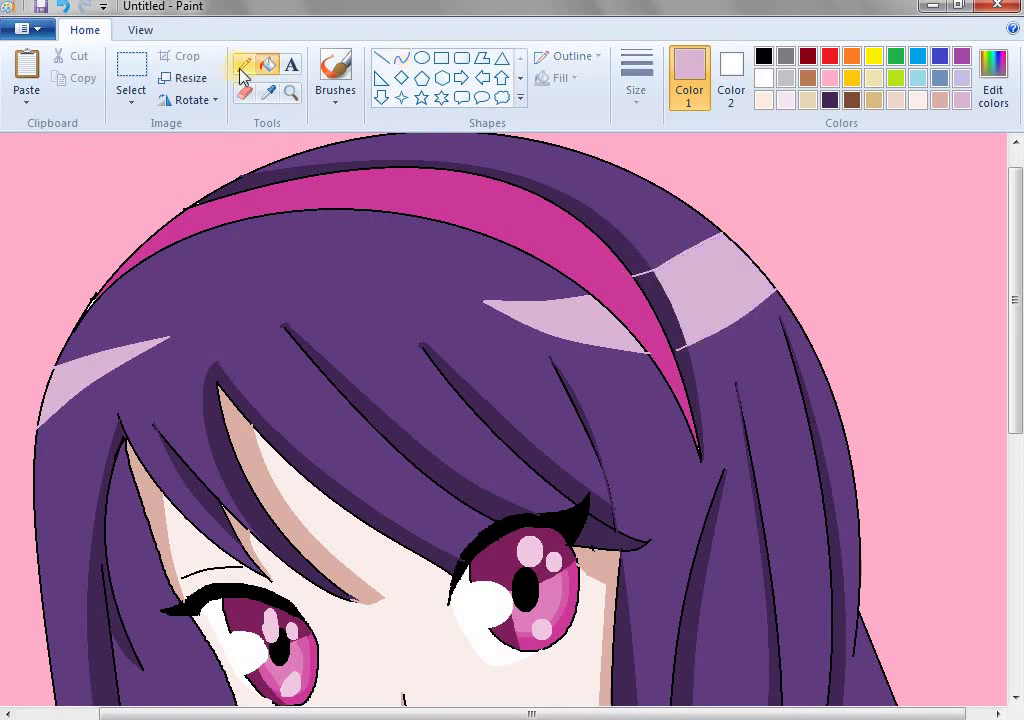
{"action": "left_click", "coordinate": [240, 70]}
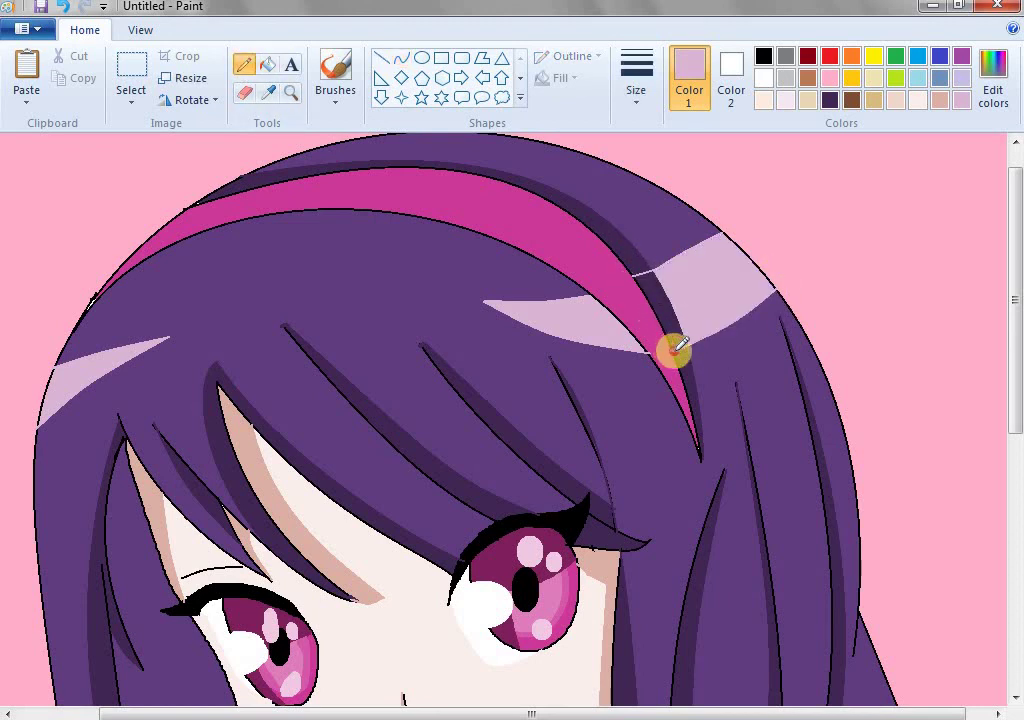
{"action": "left_click", "coordinate": [673, 350]}
{"action": "left_click", "coordinate": [268, 64]}
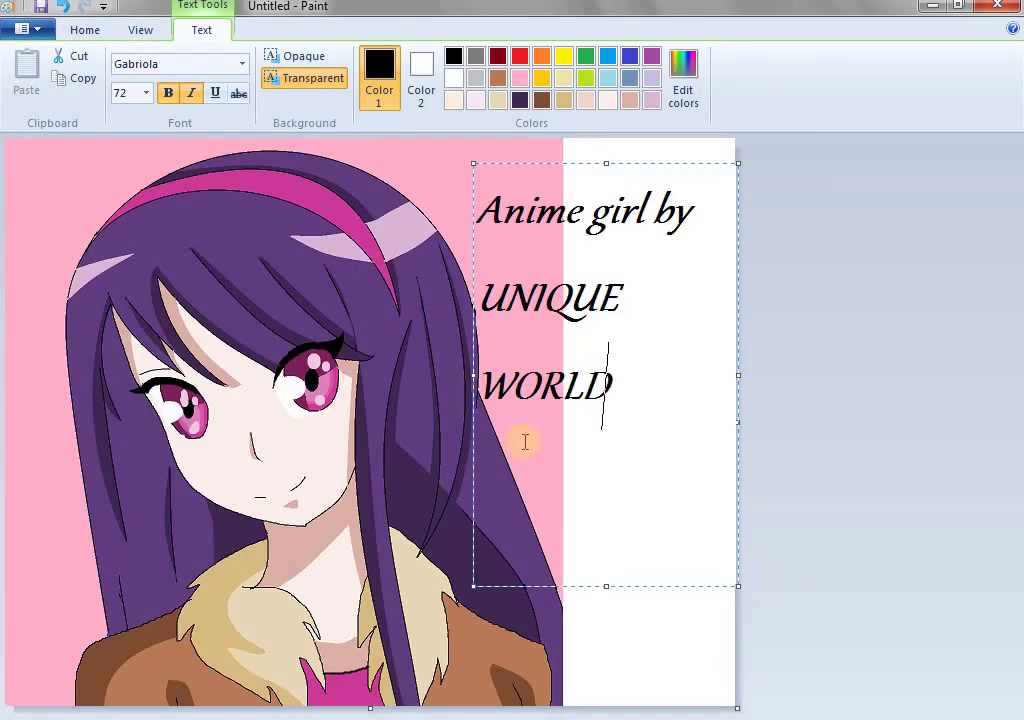
Commit the bold italic 72-point Gabriola caption "Anime girl by UNIQUE WORLD" beside the girl and bring up the display options.
{"action": "left_click", "coordinate": [127, 171]}
{"action": "left_click", "coordinate": [140, 30]}
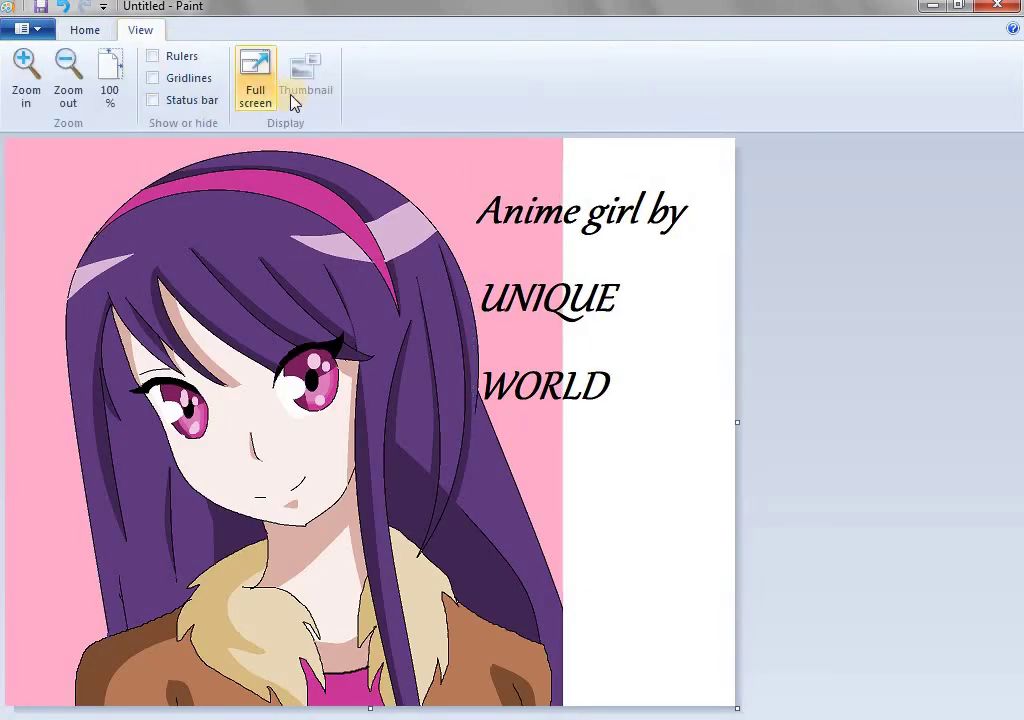